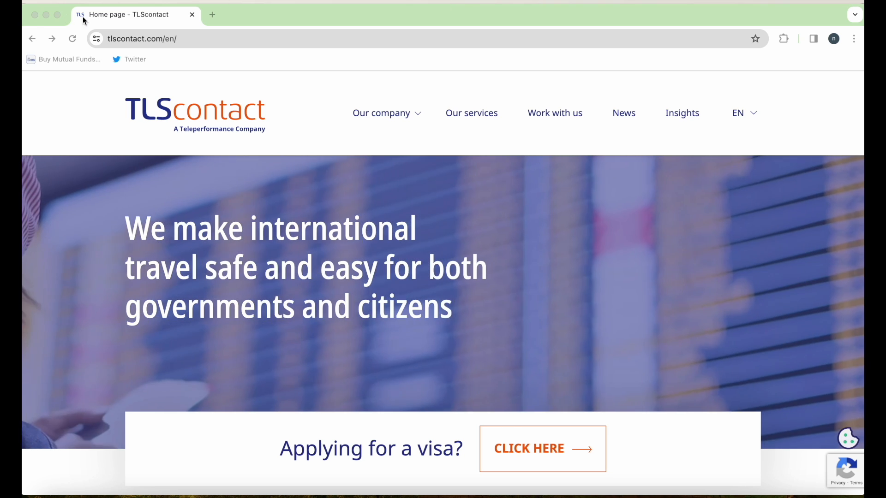
- From the TLScontact home page, follow 'Applying for a visa?' to the Start your visa journey page
{"action": "left_click", "coordinate": [137, 39]}
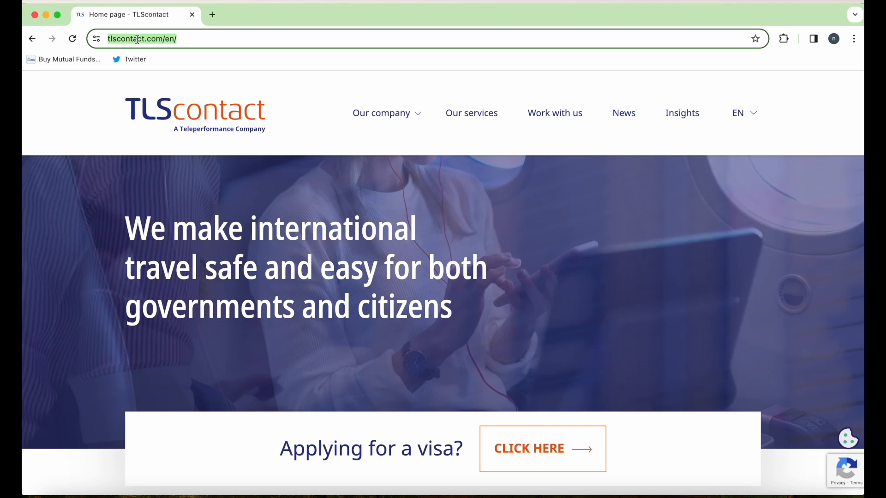
{"action": "left_click", "coordinate": [191, 39]}
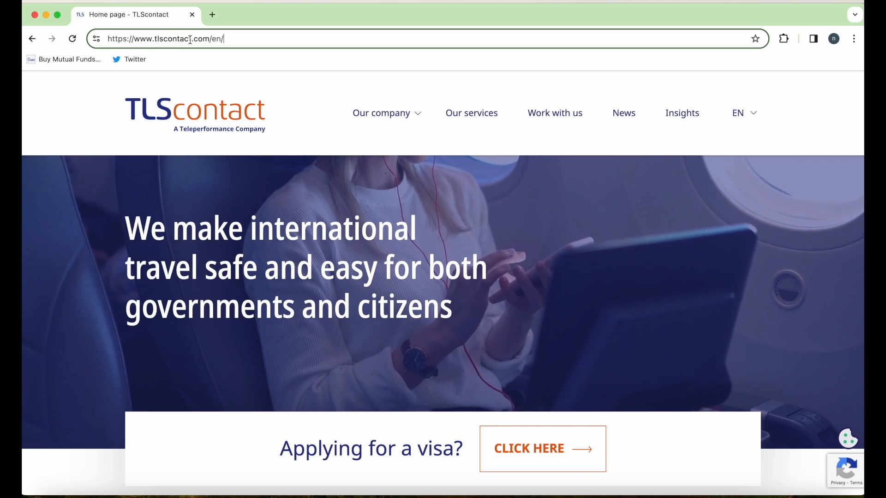
{"action": "scroll", "coordinate": [289, 142], "scroll_direction": "down", "scroll_amount": 2}
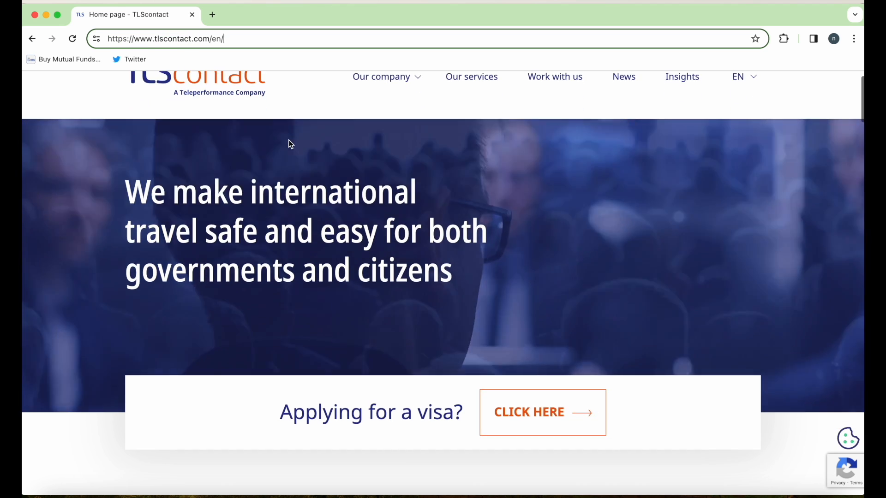
{"action": "scroll", "coordinate": [291, 144], "scroll_direction": "up", "scroll_amount": 2}
{"action": "scroll", "coordinate": [288, 140], "scroll_direction": "down", "scroll_amount": 8}
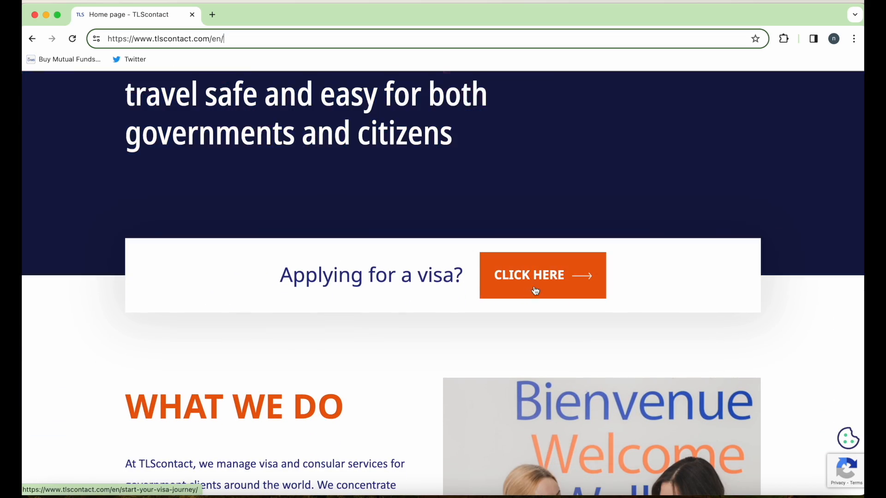
{"action": "left_click", "coordinate": [537, 289]}
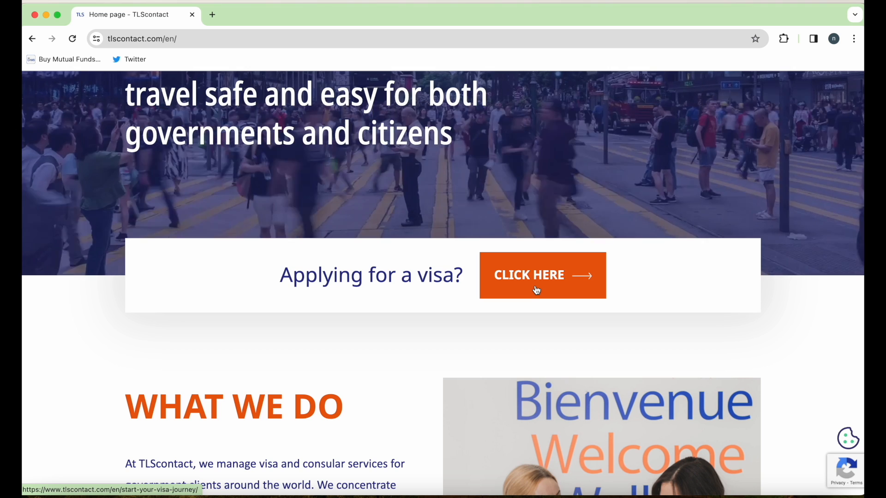
{"action": "scroll", "coordinate": [537, 289], "scroll_direction": "down", "scroll_amount": 3}
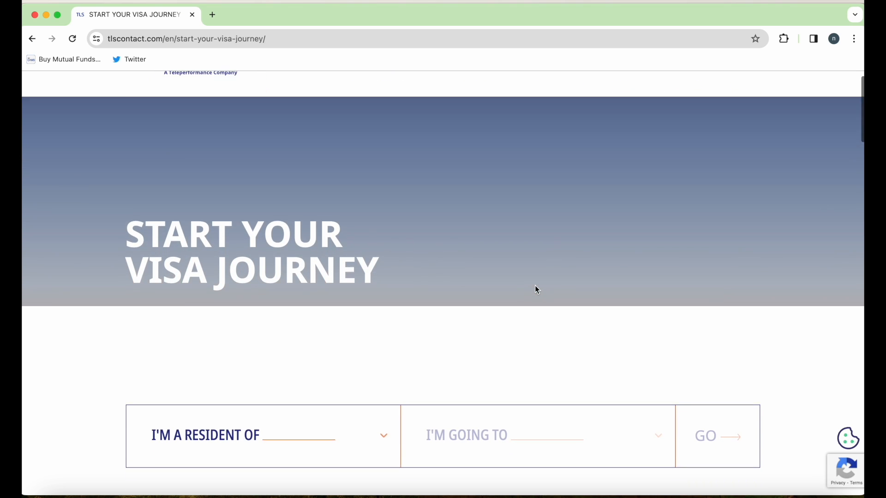
- Choose United Kingdom as residence and Belgium as destination, and continue to Belgium's centre site
{"action": "scroll", "coordinate": [537, 289], "scroll_direction": "down", "scroll_amount": 2}
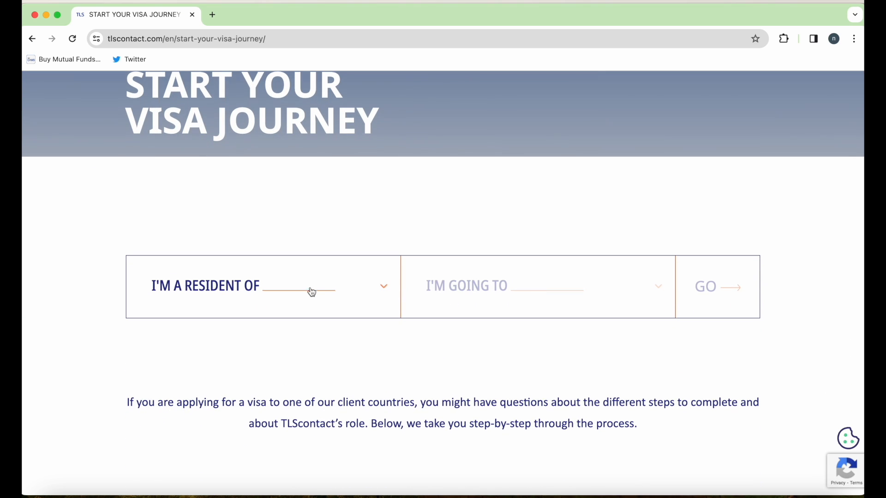
{"action": "left_click", "coordinate": [312, 291]}
{"action": "type", "text": "UNI"}
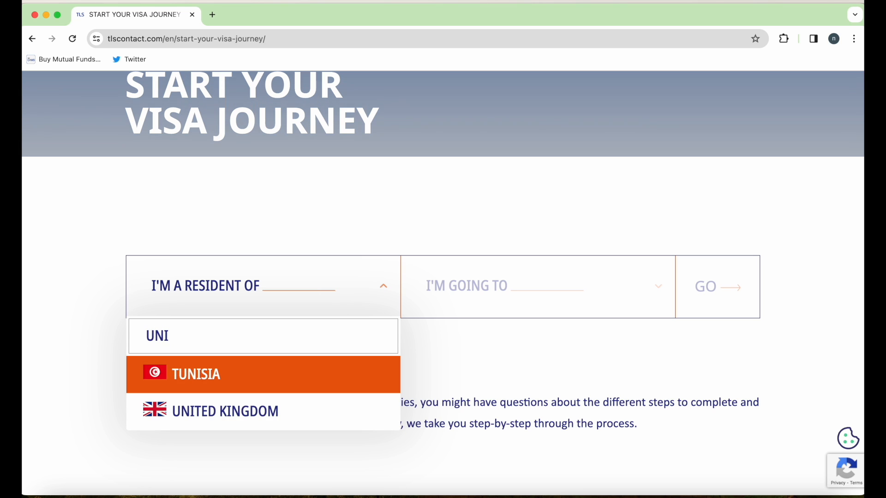
{"action": "key", "text": "Down"}
{"action": "key", "text": "Return"}
{"action": "left_click", "coordinate": [555, 286]}
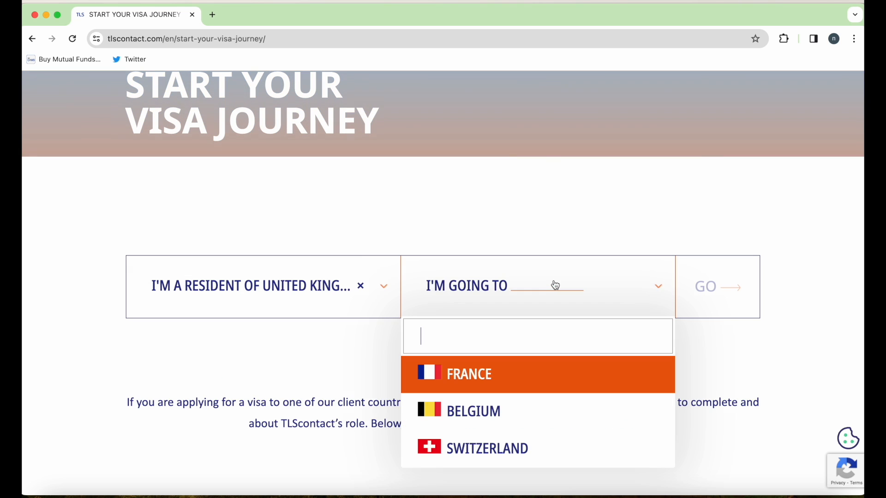
{"action": "left_click", "coordinate": [490, 410]}
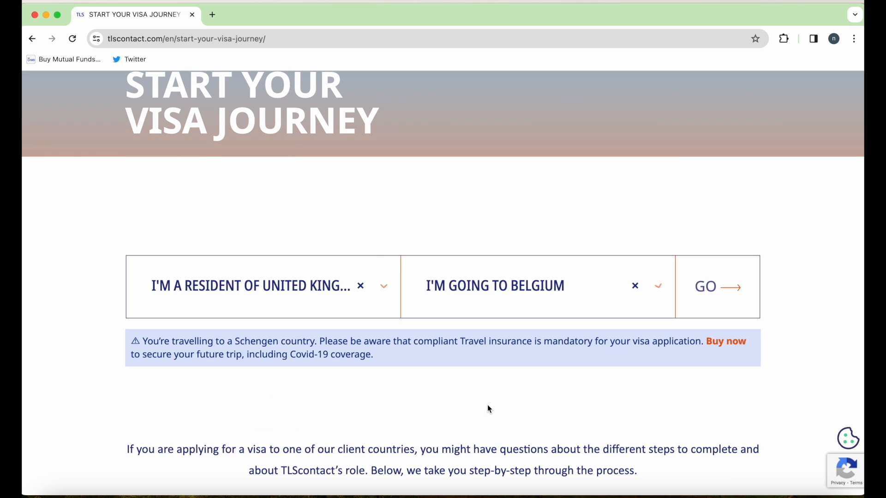
{"action": "left_click", "coordinate": [706, 289]}
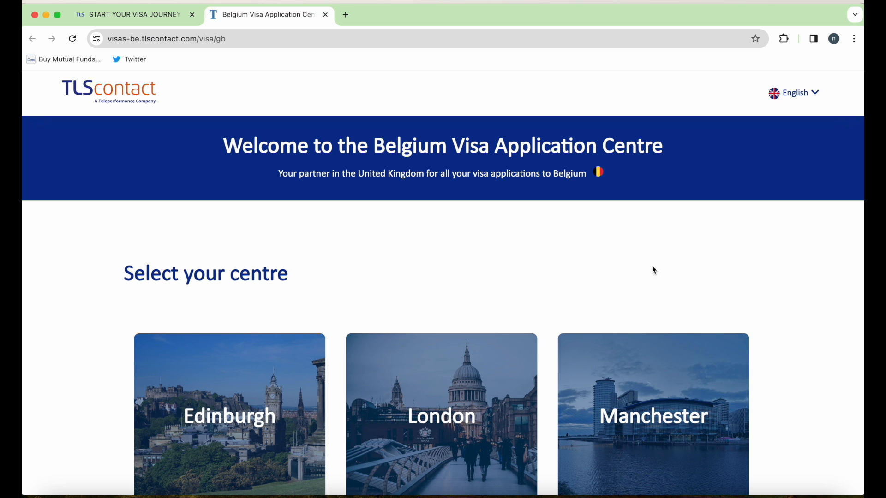
- Close the Belgium page, switch the destination to France, and continue to the French centre
{"action": "left_click_drag", "start_coordinate": [374, 147], "coordinate": [663, 152]}
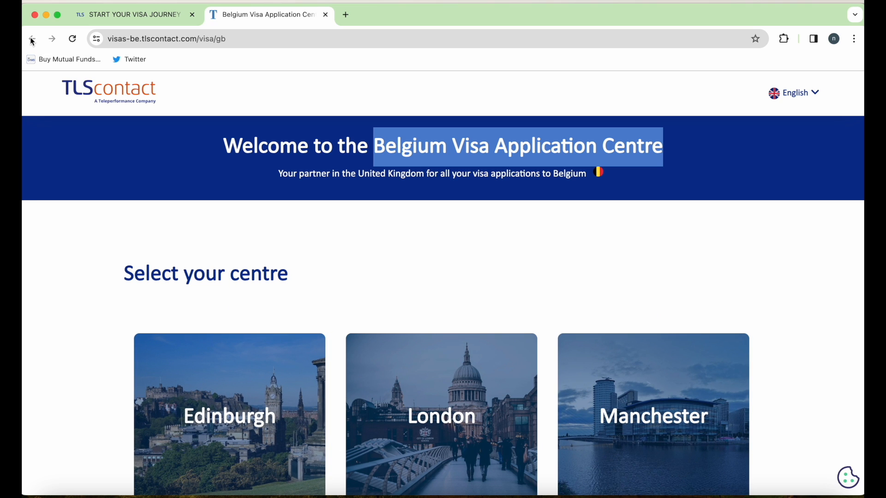
{"action": "left_click", "coordinate": [326, 15]}
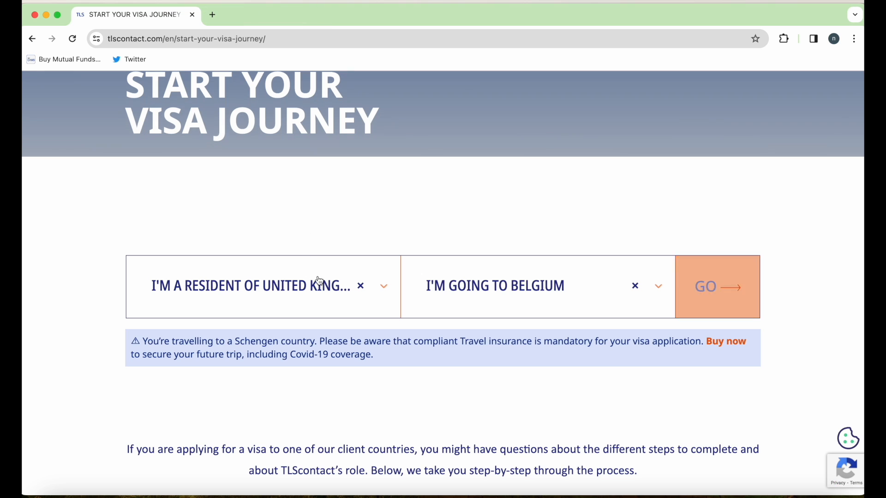
{"action": "left_click", "coordinate": [635, 287]}
{"action": "left_click", "coordinate": [515, 381]}
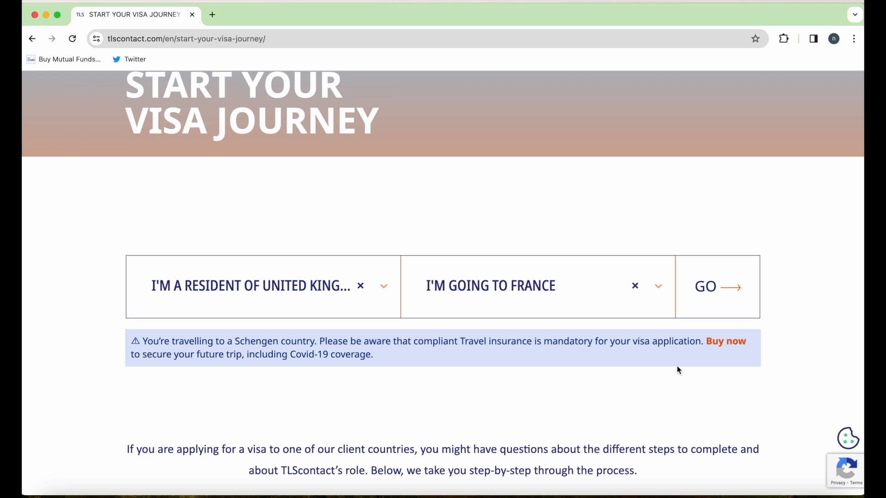
{"action": "left_click", "coordinate": [721, 296]}
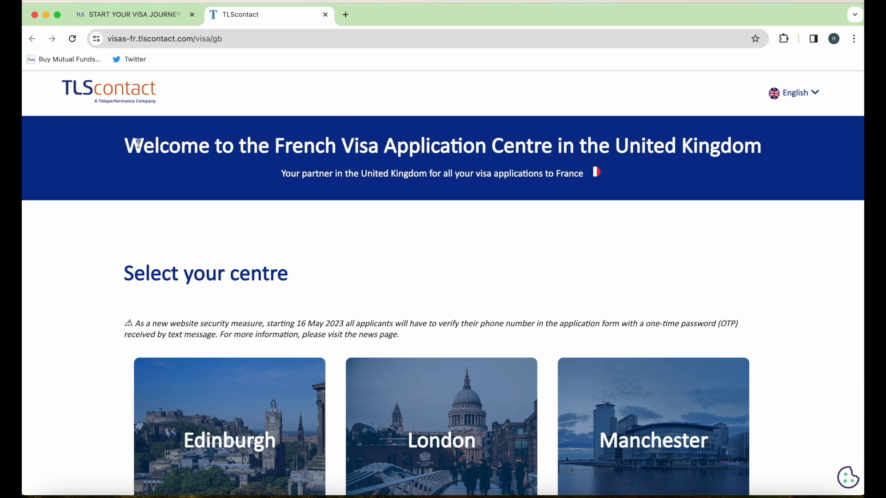
- Pick the London centre for France and go to its account login page
{"action": "left_click_drag", "start_coordinate": [138, 144], "coordinate": [745, 143]}
{"action": "left_click", "coordinate": [584, 249]}
{"action": "scroll", "coordinate": [584, 251], "scroll_direction": "down", "scroll_amount": 3}
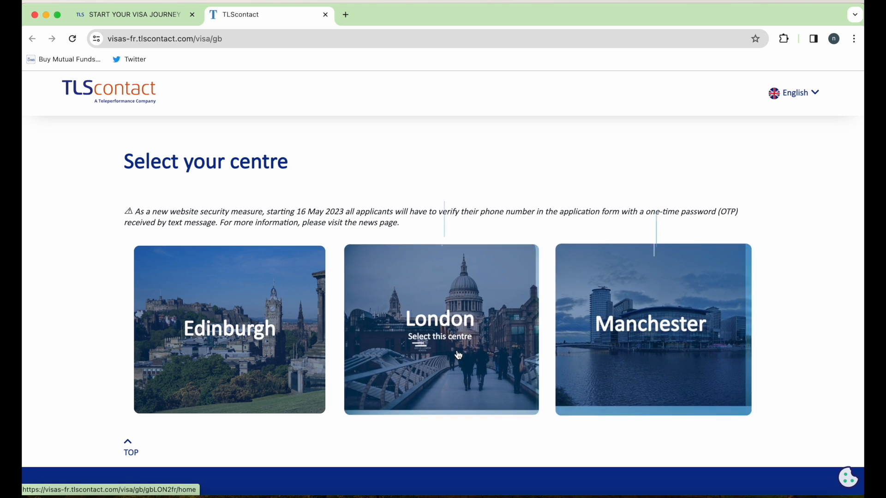
{"action": "left_click", "coordinate": [456, 353]}
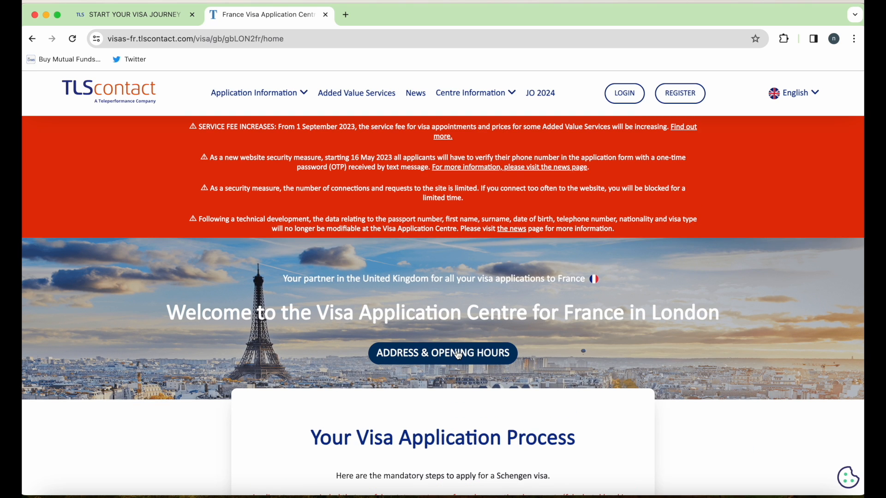
{"action": "scroll", "coordinate": [459, 355], "scroll_direction": "down", "scroll_amount": 4}
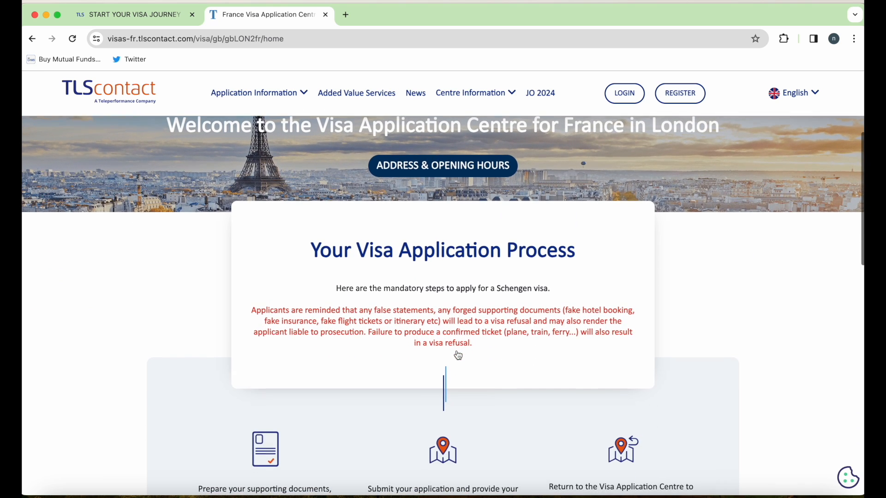
{"action": "left_click", "coordinate": [621, 96]}
{"action": "scroll", "coordinate": [630, 287], "scroll_direction": "down", "scroll_amount": 3}
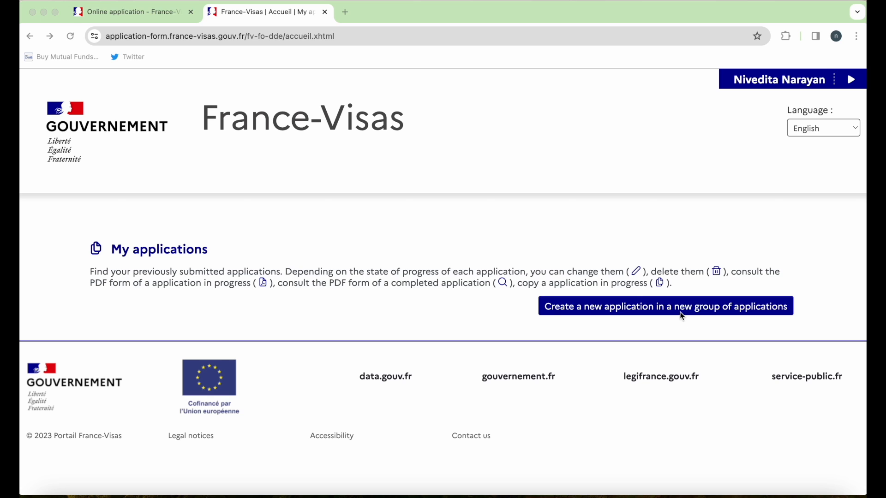
- Create a new application in a new group of applications
{"action": "left_click", "coordinate": [746, 158]}
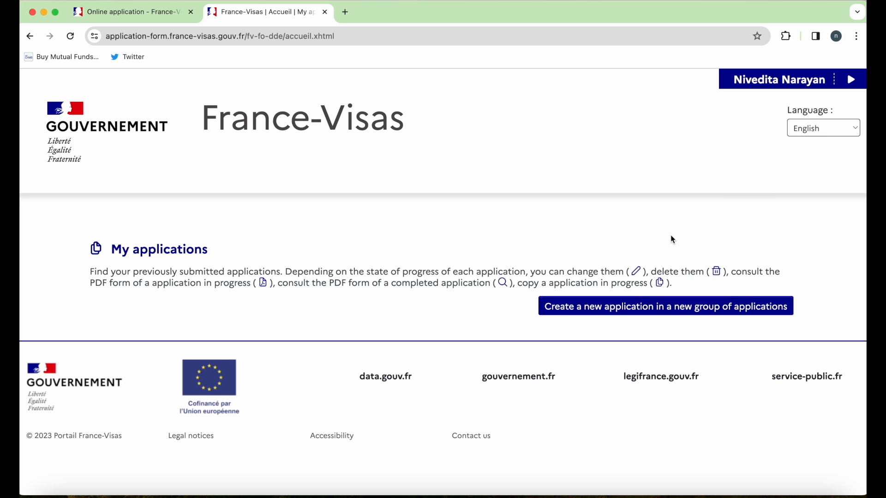
{"action": "left_click", "coordinate": [652, 307]}
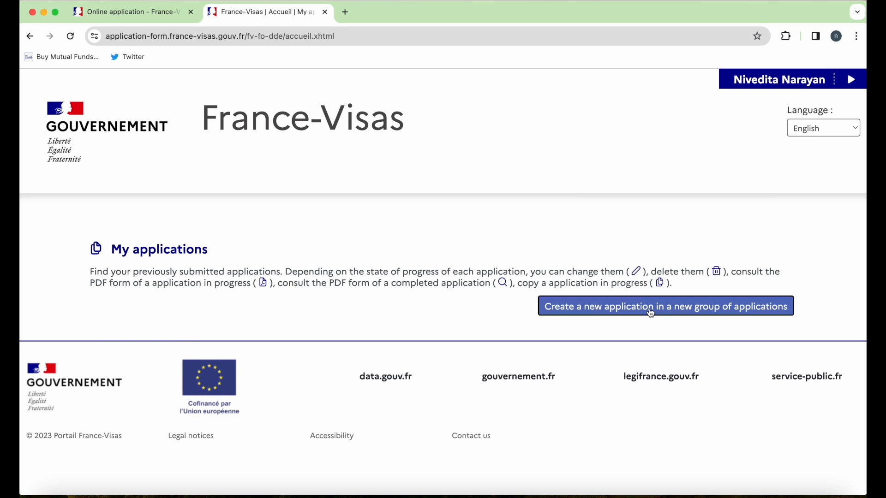
{"action": "scroll", "coordinate": [297, 283], "scroll_direction": "down", "scroll_amount": 3}
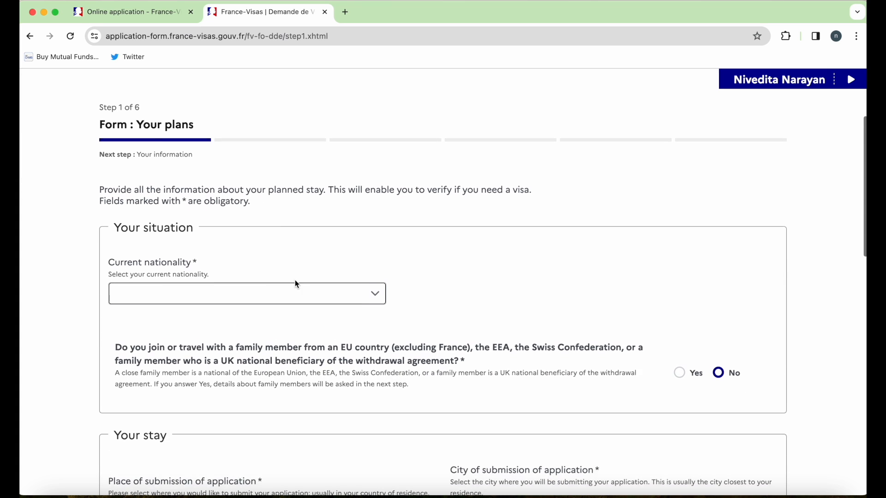
{"action": "scroll", "coordinate": [297, 285], "scroll_direction": "down", "scroll_amount": 1}
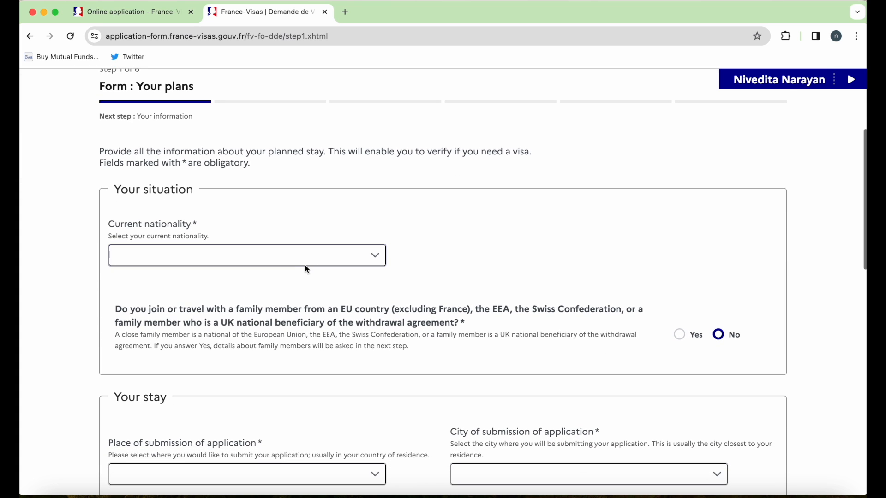
- Set current nationality to Indian and answer No to the family-member question
{"action": "left_click", "coordinate": [308, 261]}
{"action": "type", "text": "in"}
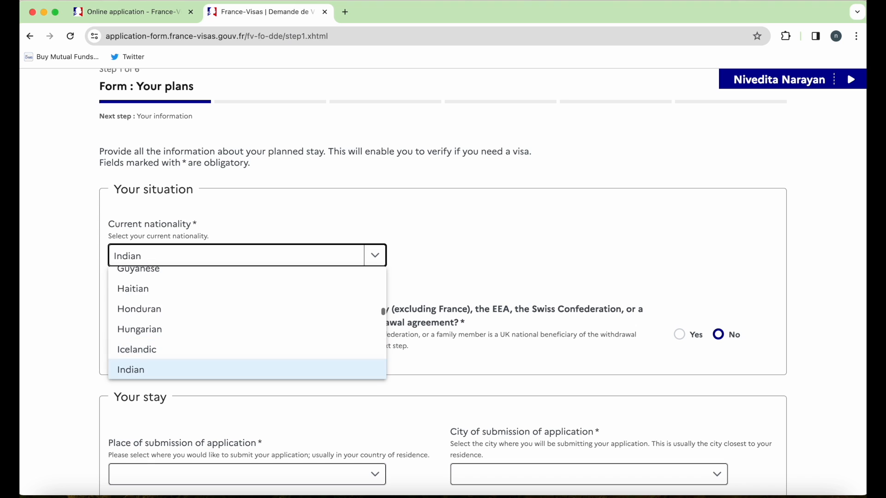
{"action": "key", "text": "Return"}
{"action": "left_click", "coordinate": [717, 337]}
{"action": "scroll", "coordinate": [290, 379], "scroll_direction": "down", "scroll_amount": 1}
{"action": "scroll", "coordinate": [291, 380], "scroll_direction": "down", "scroll_amount": 3}
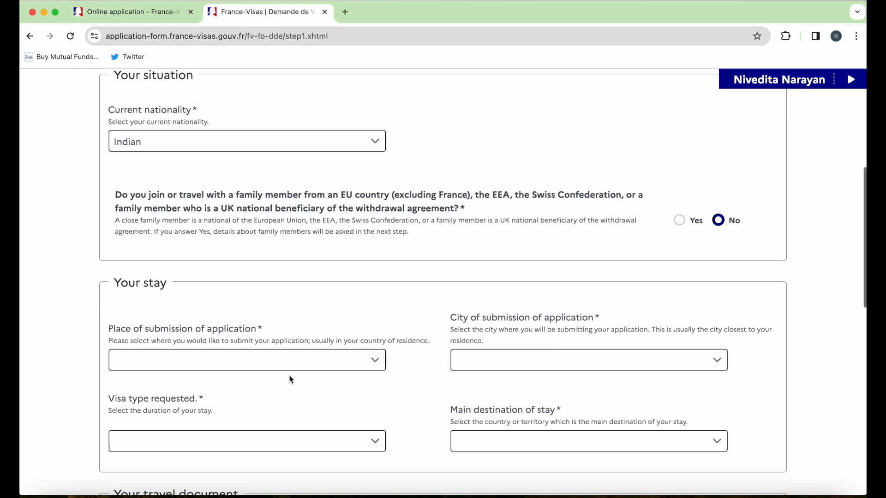
{"action": "scroll", "coordinate": [348, 377], "scroll_direction": "down", "scroll_amount": 4}
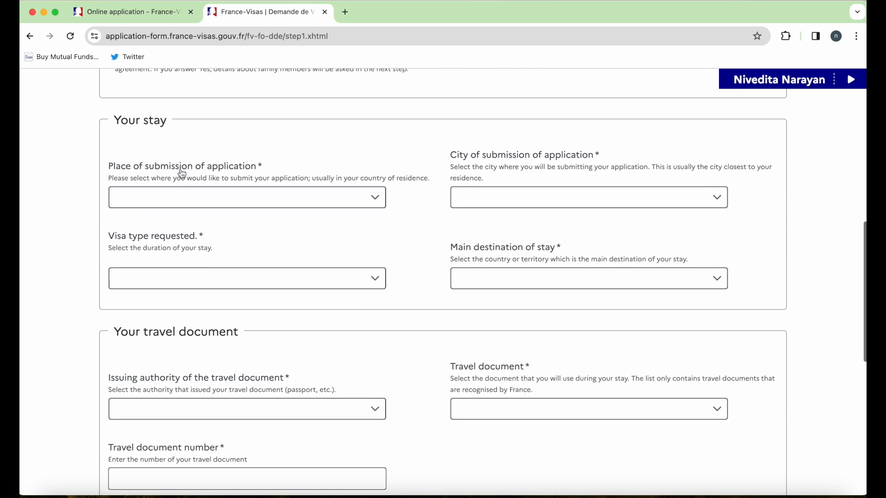
- Set the place of submission to United Kingdom with London as the city
{"action": "left_click_drag", "start_coordinate": [115, 121], "coordinate": [176, 124]}
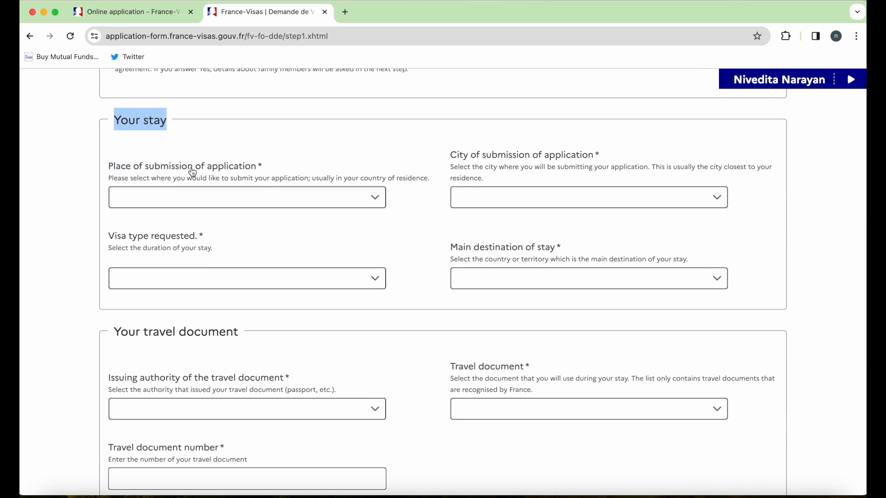
{"action": "left_click", "coordinate": [286, 200]}
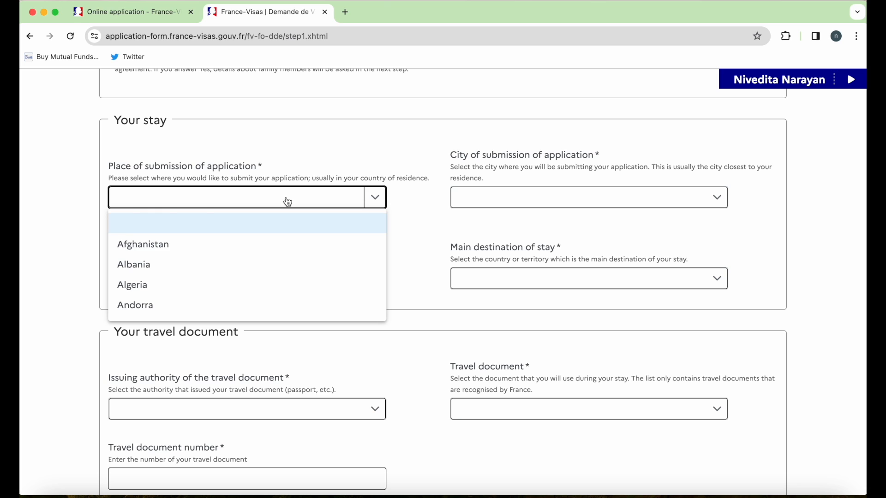
{"action": "type", "text": "un"}
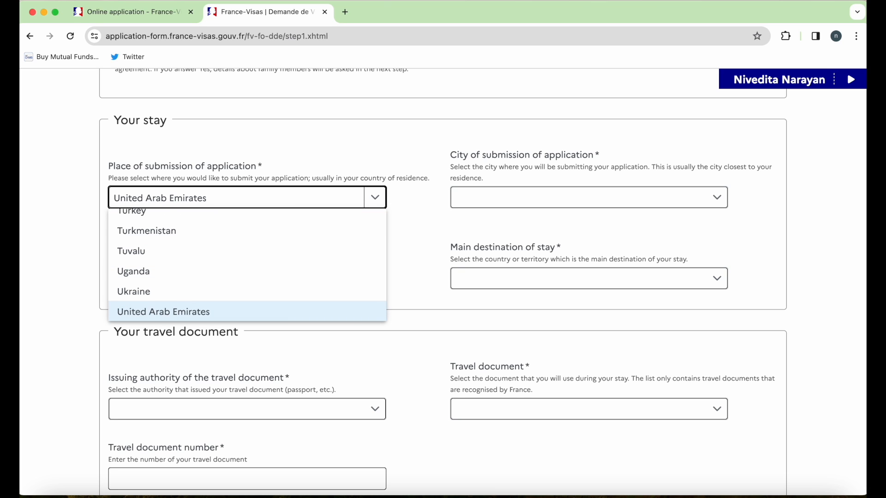
{"action": "key", "text": "Down"}
{"action": "left_click", "coordinate": [215, 312]}
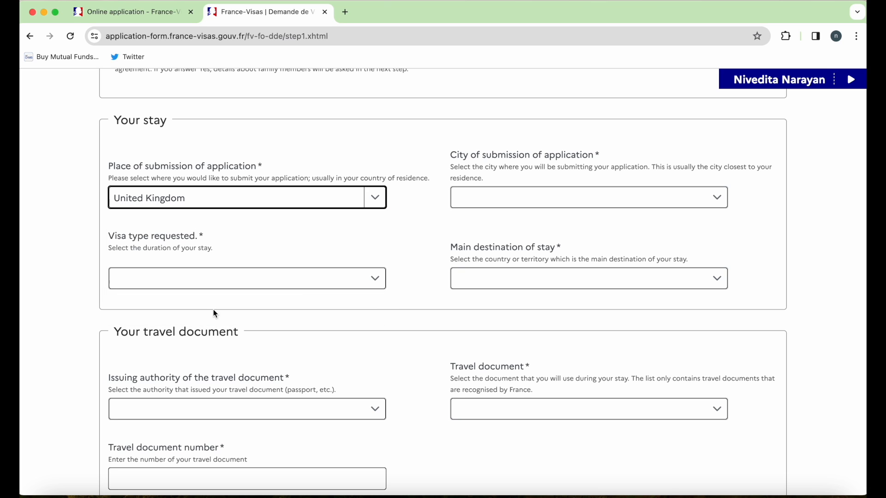
{"action": "left_click", "coordinate": [591, 200]}
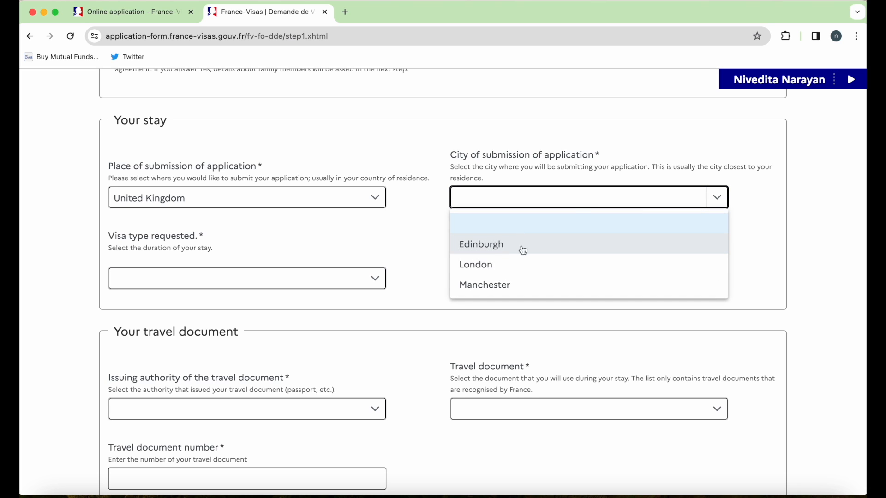
{"action": "left_click", "coordinate": [511, 267]}
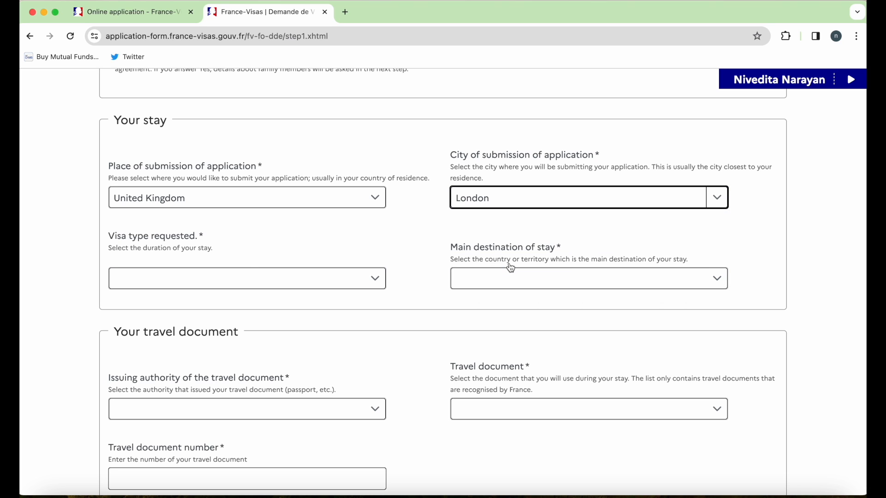
- Choose a Short-stay (≤ 90 days) visa with France as the main destination
{"action": "left_click", "coordinate": [157, 279]}
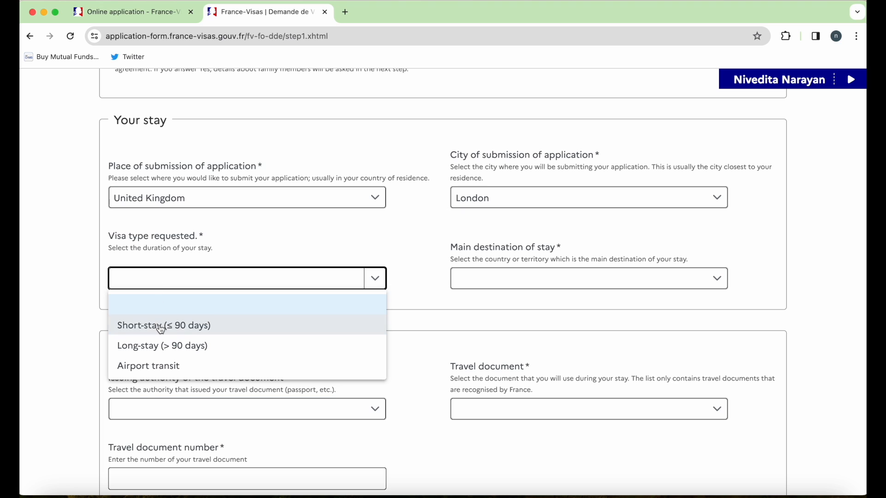
{"action": "left_click", "coordinate": [235, 330]}
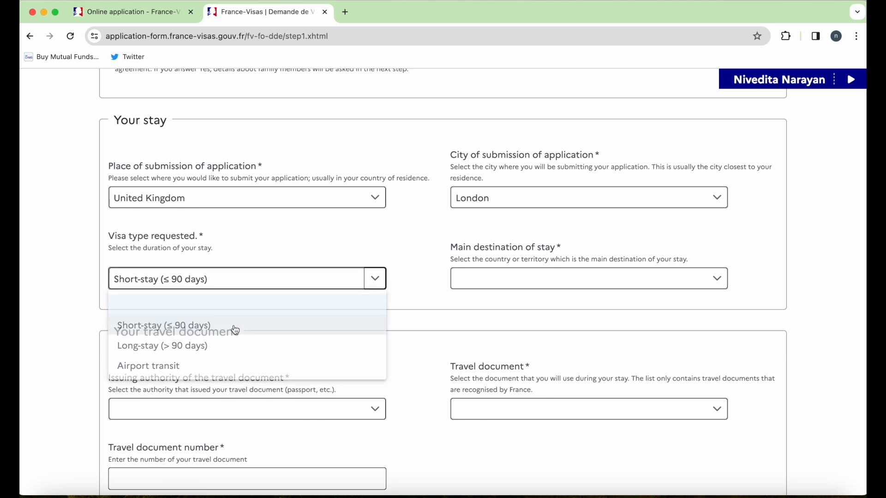
{"action": "left_click", "coordinate": [669, 304]}
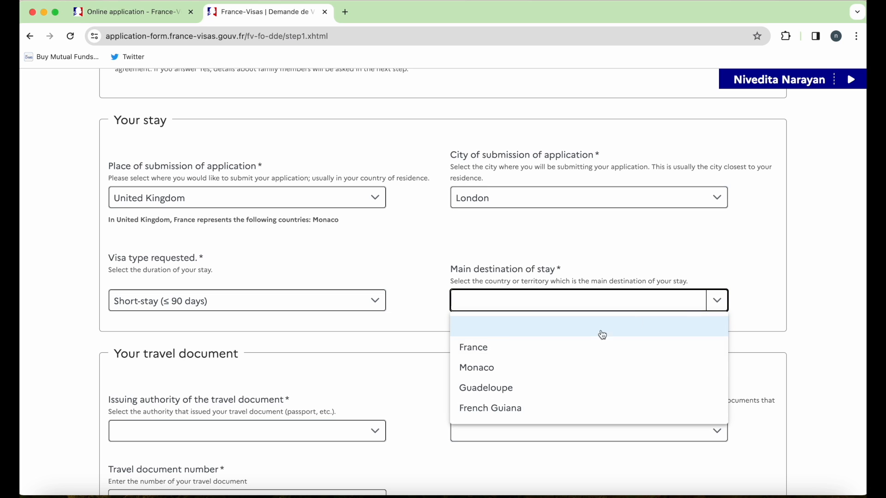
{"action": "scroll", "coordinate": [538, 367], "scroll_direction": "down", "scroll_amount": 5}
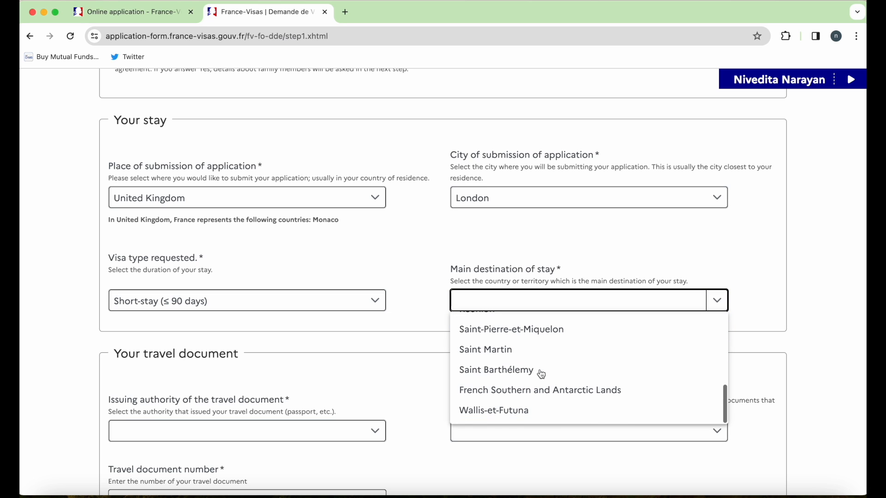
{"action": "scroll", "coordinate": [514, 341], "scroll_direction": "up", "scroll_amount": 3}
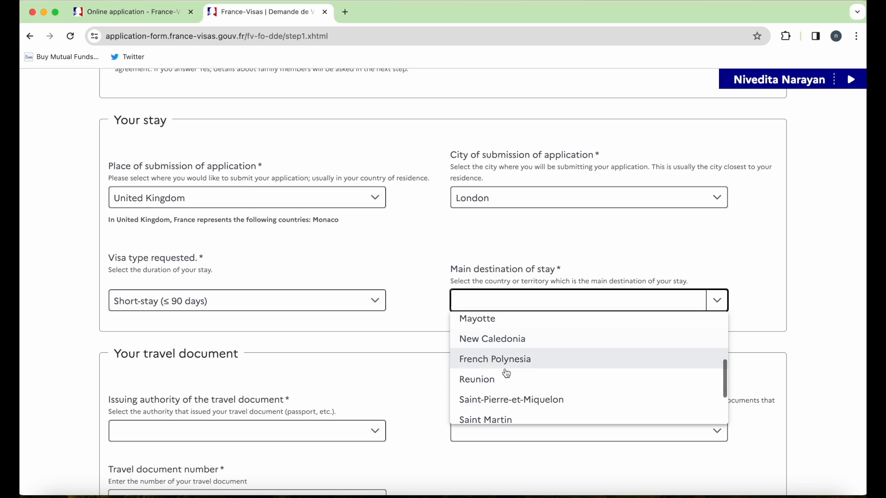
{"action": "scroll", "coordinate": [509, 346], "scroll_direction": "up", "scroll_amount": 3}
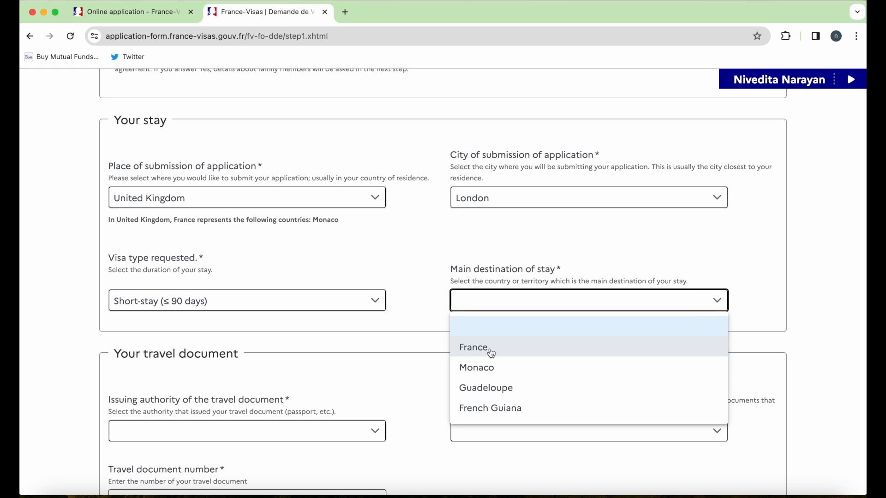
{"action": "left_click", "coordinate": [493, 354]}
{"action": "scroll", "coordinate": [358, 369], "scroll_direction": "down", "scroll_amount": 3}
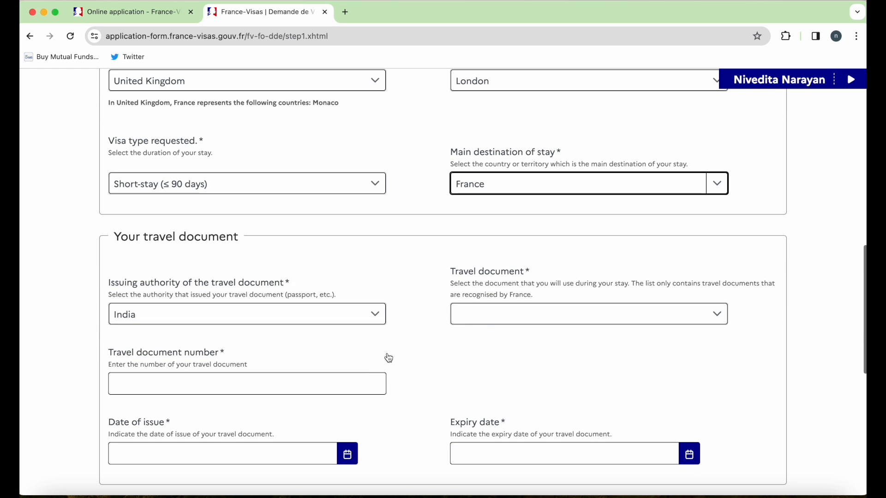
{"action": "left_click", "coordinate": [494, 314]}
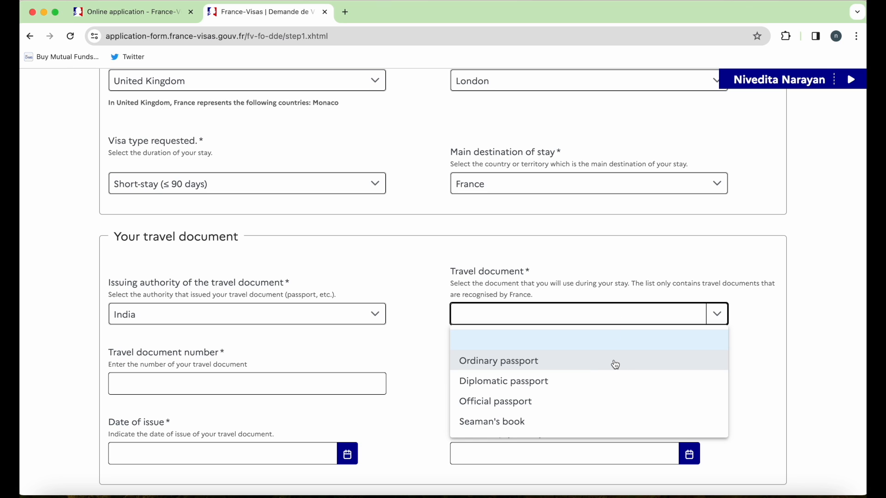
- Record an Ordinary passport with its document number, issued 11/01/2018
{"action": "left_click", "coordinate": [615, 364]}
{"action": "left_click", "coordinate": [345, 385]}
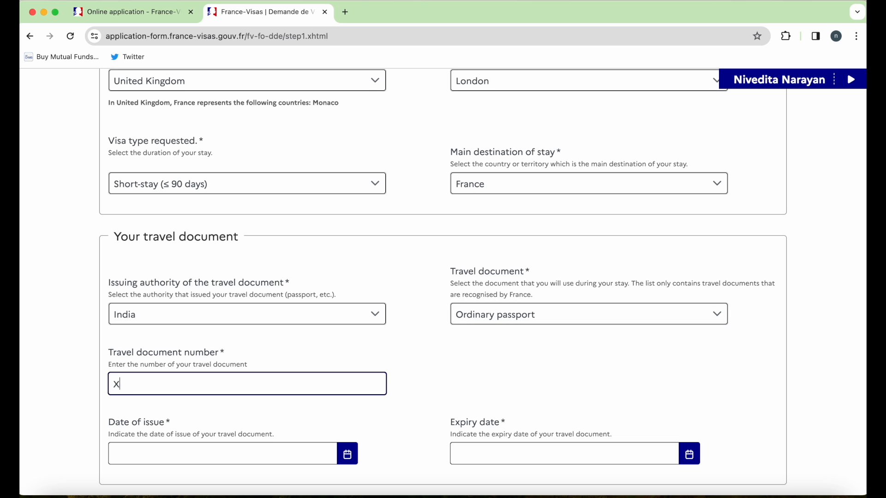
{"action": "type", "text": "XYZ12345"}
{"action": "scroll", "coordinate": [446, 389], "scroll_direction": "down", "scroll_amount": 3}
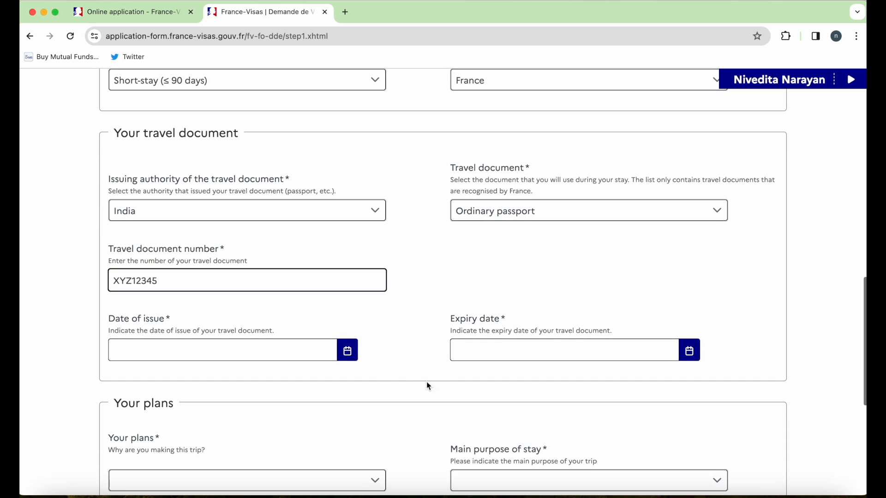
{"action": "left_click", "coordinate": [349, 352]}
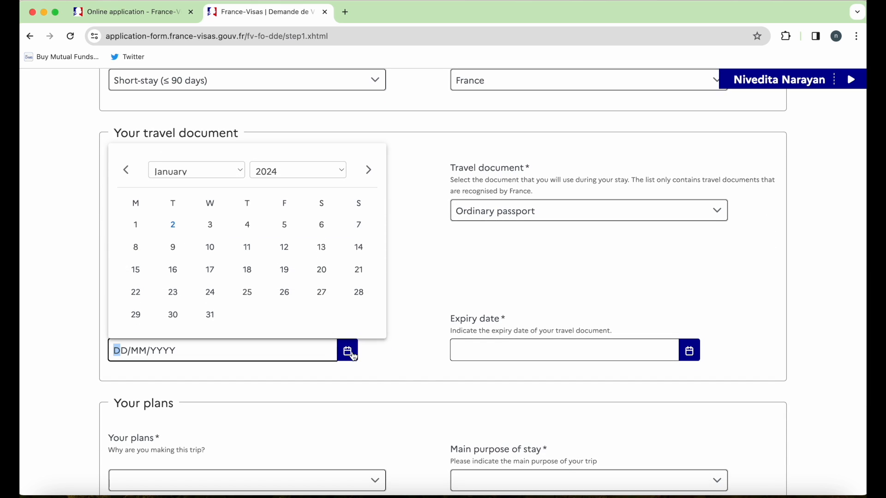
{"action": "left_click", "coordinate": [304, 175]}
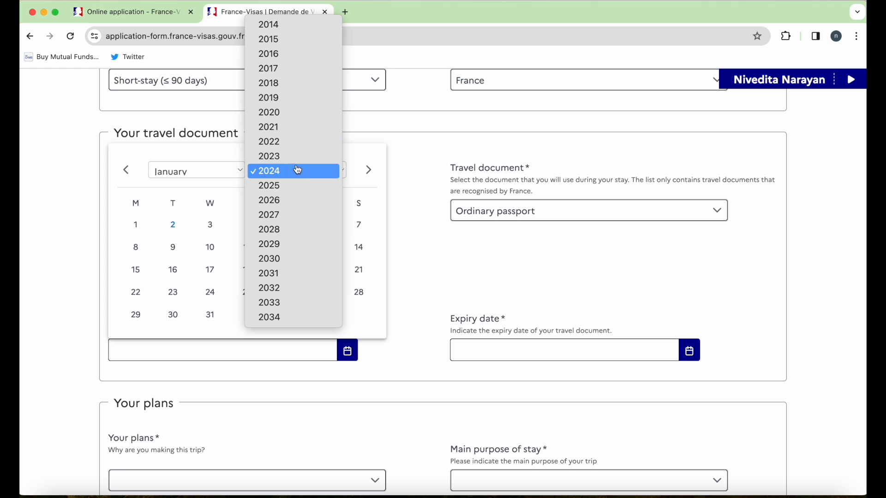
{"action": "left_click", "coordinate": [281, 92]}
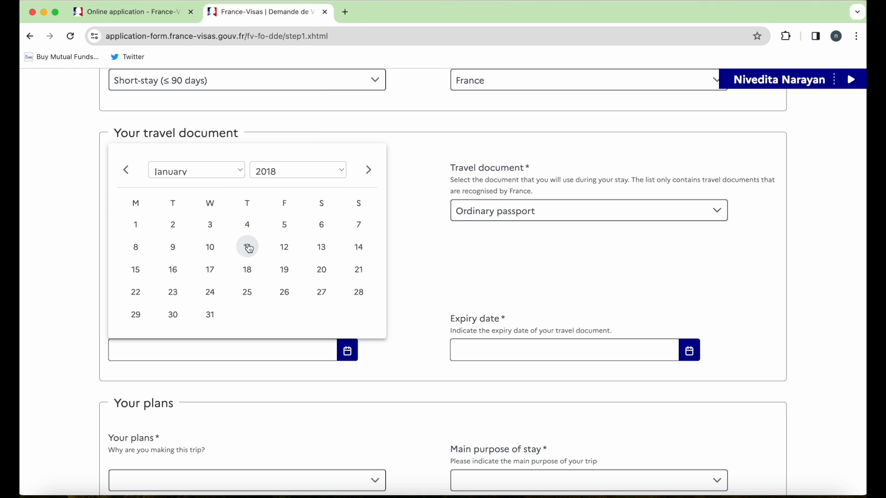
{"action": "left_click", "coordinate": [247, 246]}
{"action": "scroll", "coordinate": [481, 418], "scroll_direction": "down", "scroll_amount": 3}
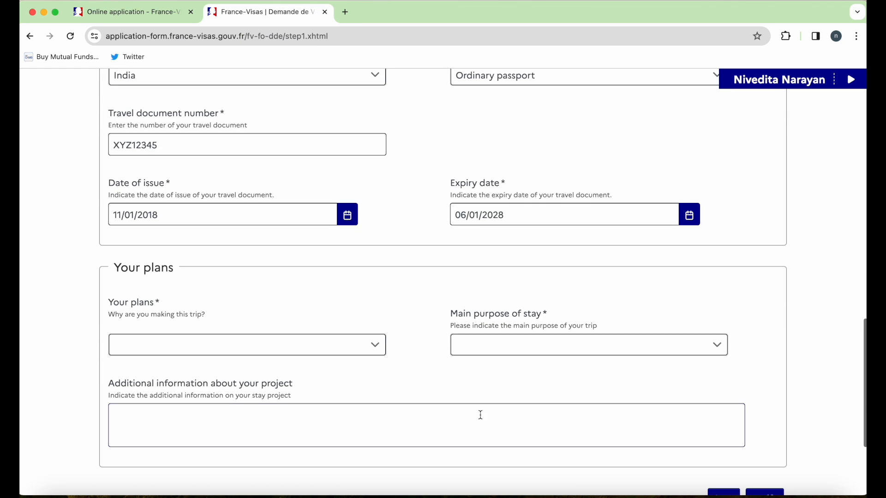
{"action": "scroll", "coordinate": [462, 402], "scroll_direction": "down", "scroll_amount": 2}
- Choose Tourism as the reason for the trip
{"action": "left_click", "coordinate": [377, 315]}
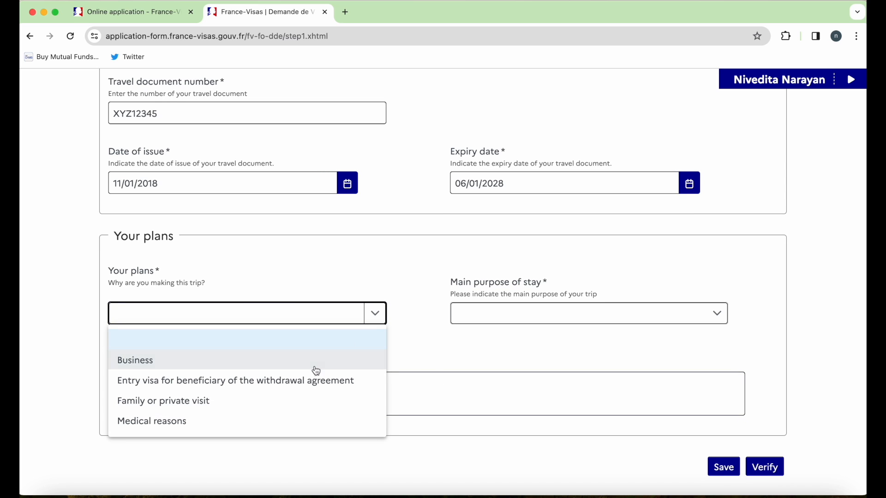
{"action": "scroll", "coordinate": [290, 425], "scroll_direction": "down", "scroll_amount": 1}
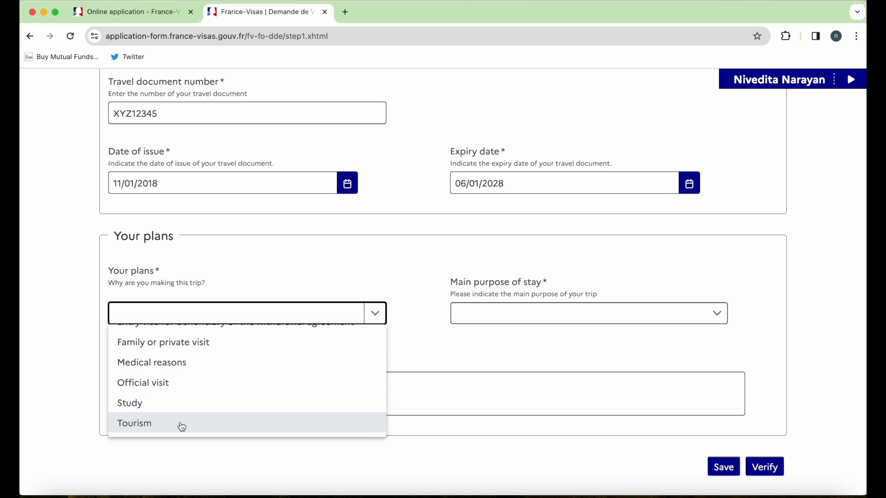
{"action": "left_click", "coordinate": [267, 424]}
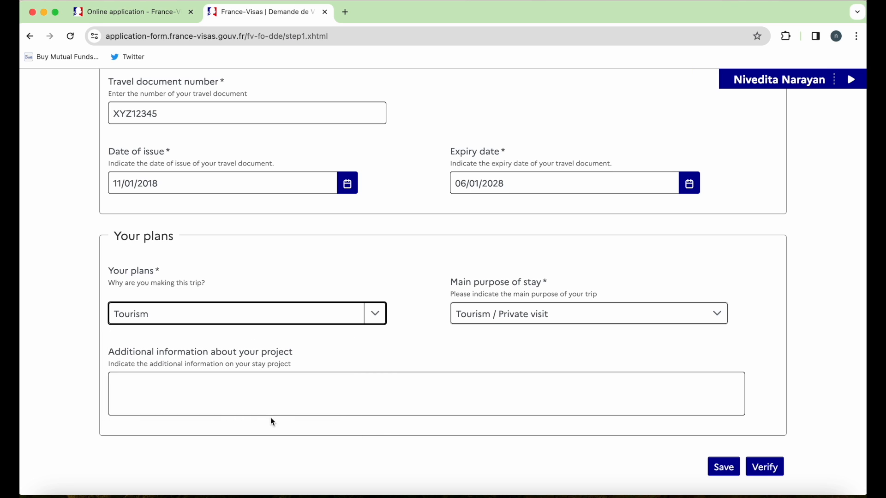
{"action": "scroll", "coordinate": [674, 368], "scroll_direction": "down", "scroll_amount": 1}
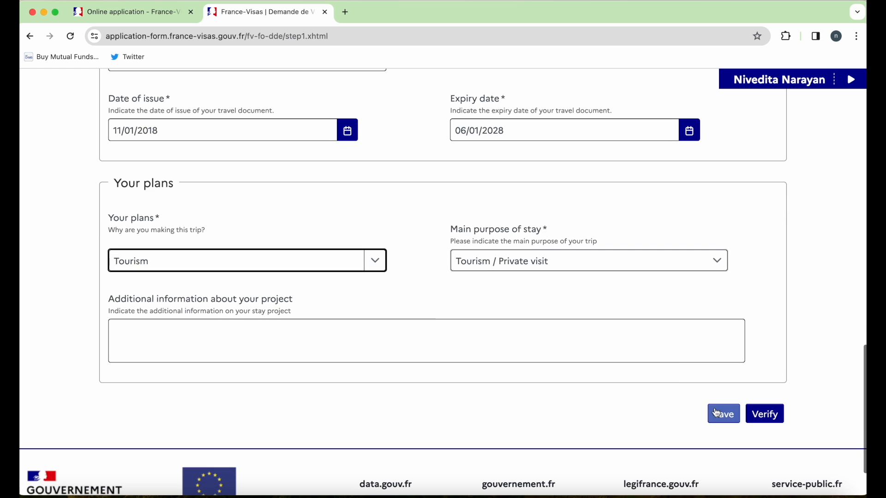
- Verify Step 1, see 'You need a visa', go Next and confirm the travel document number
{"action": "left_click", "coordinate": [767, 415]}
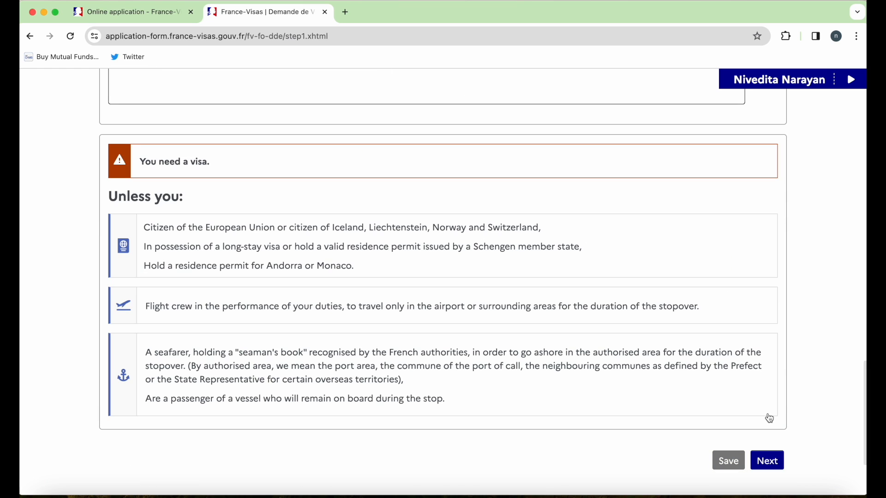
{"action": "left_click_drag", "start_coordinate": [218, 164], "coordinate": [134, 163]}
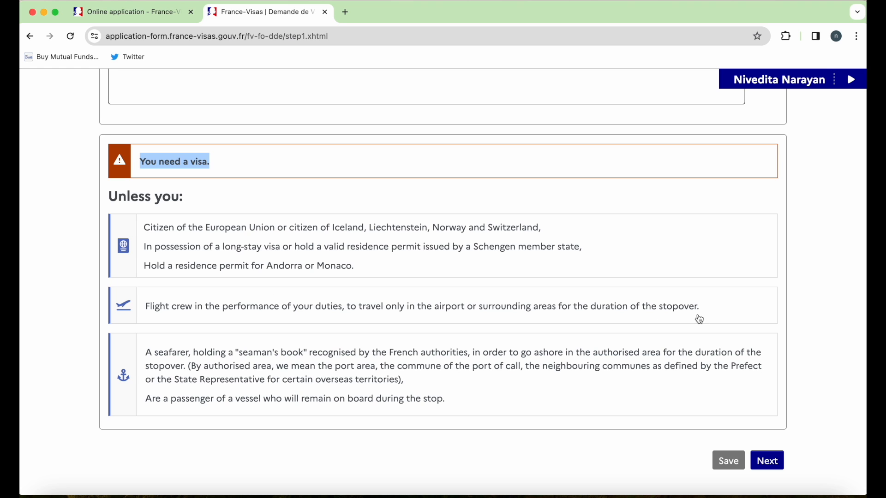
{"action": "left_click", "coordinate": [777, 470]}
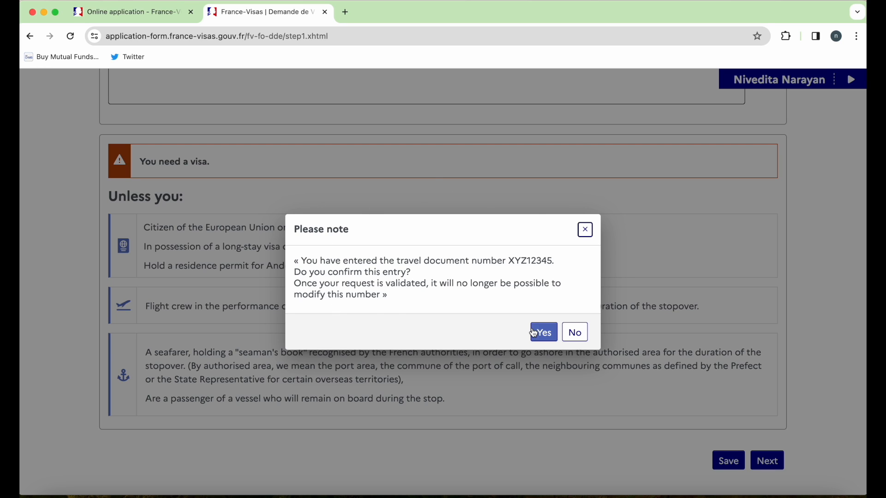
{"action": "left_click_drag", "start_coordinate": [455, 285], "coordinate": [464, 301]}
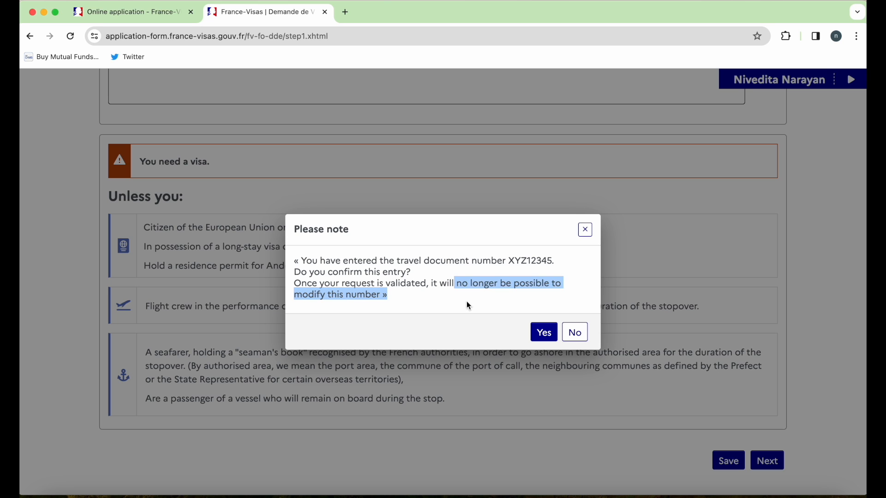
{"action": "left_click", "coordinate": [546, 344]}
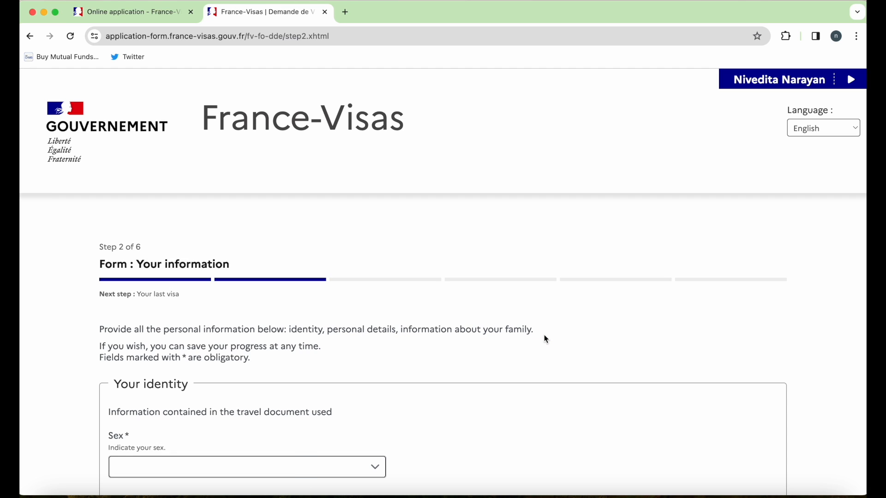
- Set the applicant's sex to Female and marital status to Married
{"action": "scroll", "coordinate": [546, 340], "scroll_direction": "down", "scroll_amount": 5}
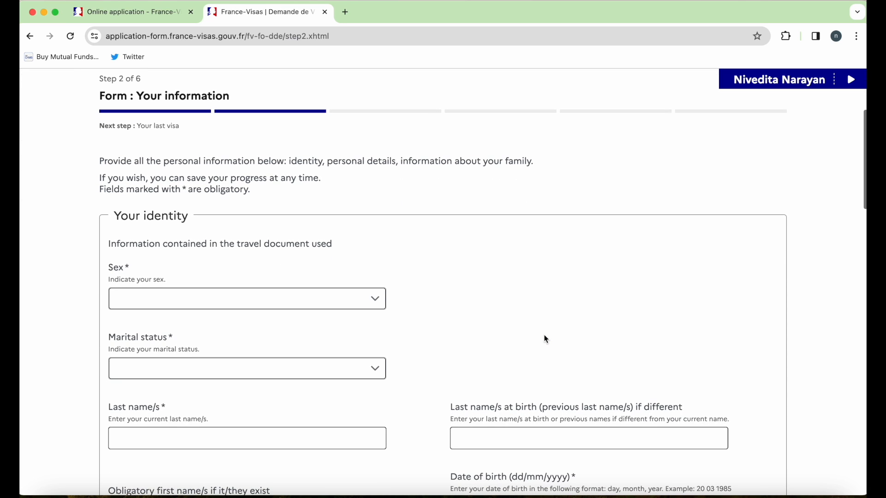
{"action": "left_click", "coordinate": [374, 301]}
{"action": "left_click", "coordinate": [322, 345]}
{"action": "scroll", "coordinate": [463, 309], "scroll_direction": "down", "scroll_amount": 2}
{"action": "left_click", "coordinate": [374, 307]}
{"action": "left_click", "coordinate": [323, 374]}
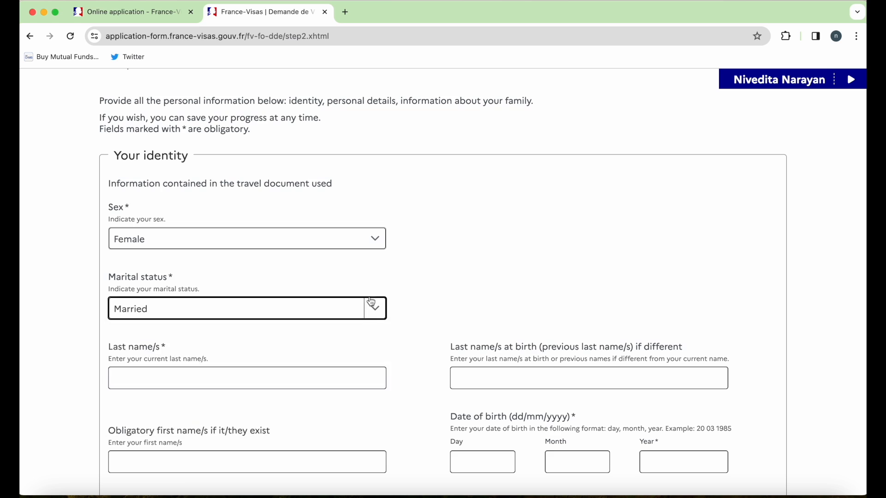
{"action": "scroll", "coordinate": [373, 305], "scroll_direction": "down", "scroll_amount": 2}
- Enter the applicant's last name and first name
{"action": "left_click", "coordinate": [322, 292]}
{"action": "scroll", "coordinate": [322, 292], "scroll_direction": "down", "scroll_amount": 3}
{"action": "left_click", "coordinate": [510, 176]}
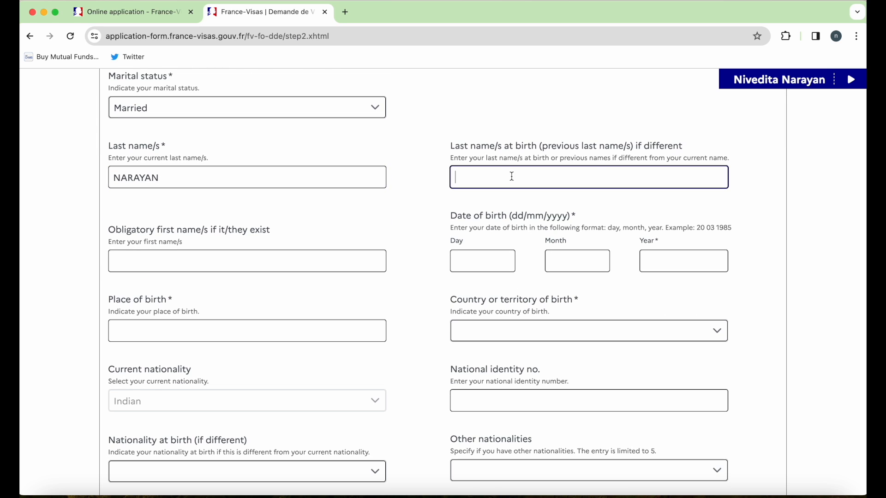
{"action": "left_click_drag", "start_coordinate": [277, 236], "coordinate": [110, 239]}
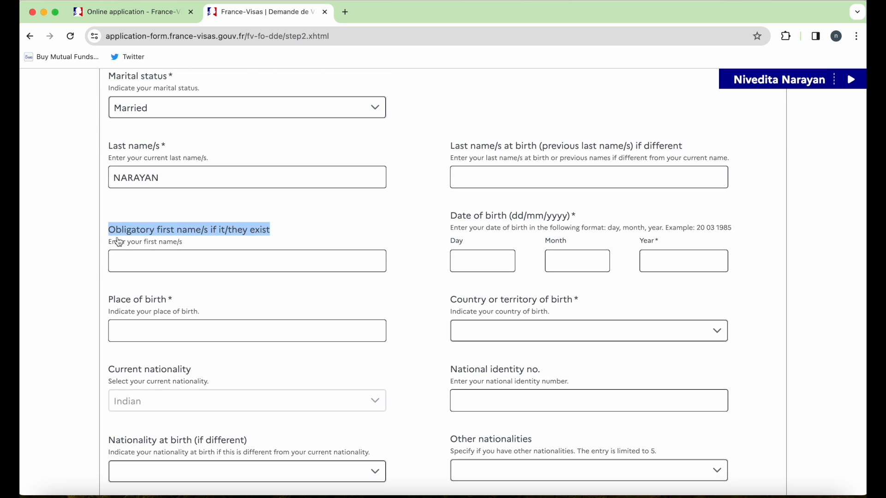
{"action": "left_click_drag", "start_coordinate": [190, 249], "coordinate": [111, 247]}
{"action": "left_click", "coordinate": [141, 267]}
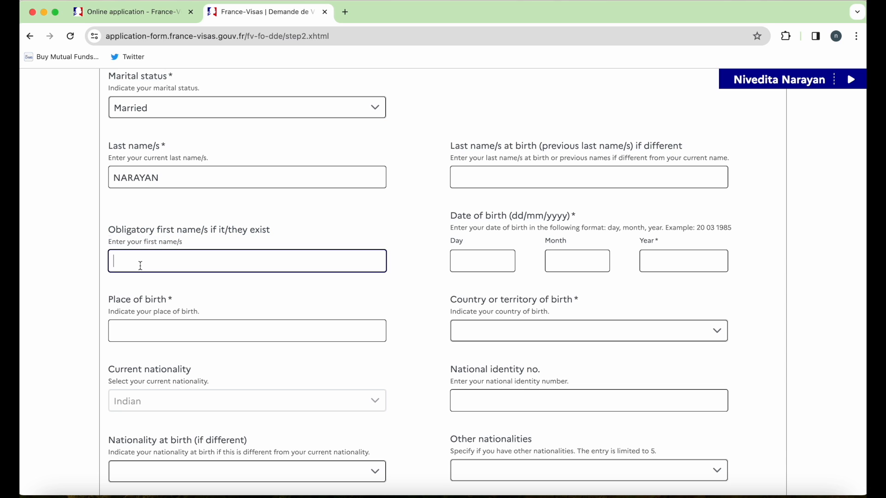
{"action": "key", "text": "BackSpace"}
{"action": "key", "text": "Caps_Lock"}
- Enter date of birth 01/02/1990, a place of birth, and India as country of birth
{"action": "left_click", "coordinate": [457, 270]}
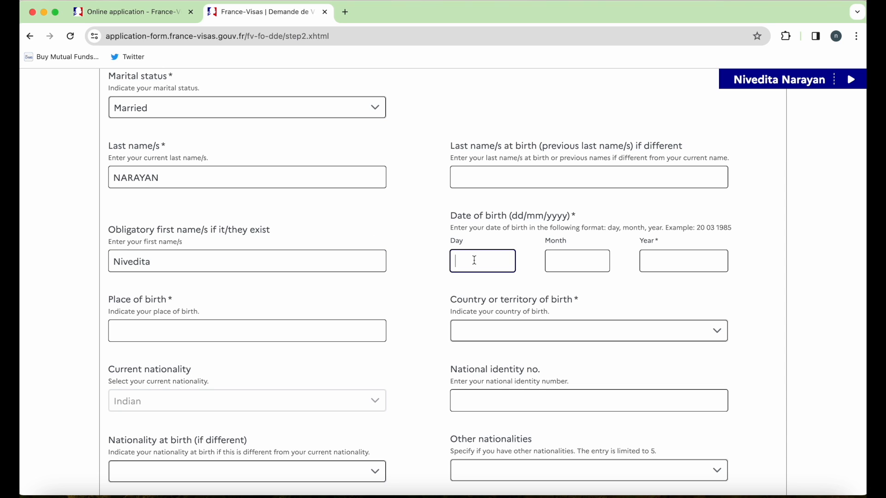
{"action": "type", "text": "01021990"}
{"action": "left_click", "coordinate": [339, 333]}
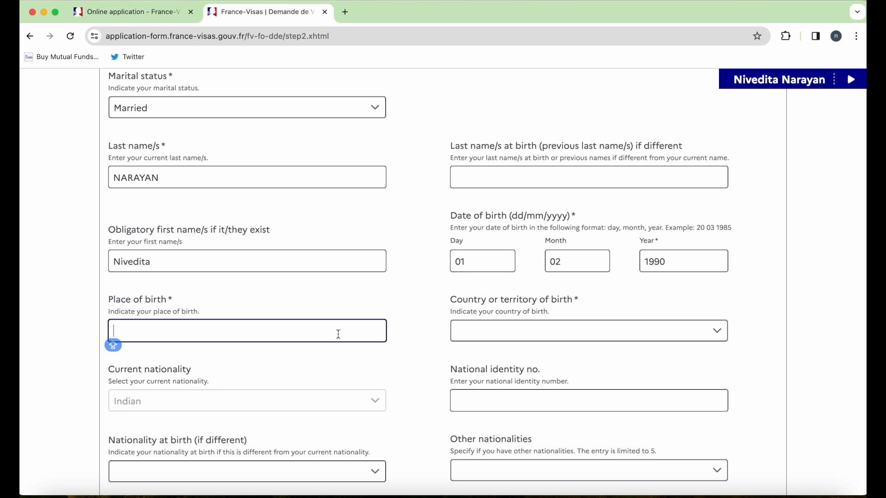
{"action": "type", "text": "INDIA"}
{"action": "left_click", "coordinate": [615, 332]}
{"action": "type", "text": "INDIA"}
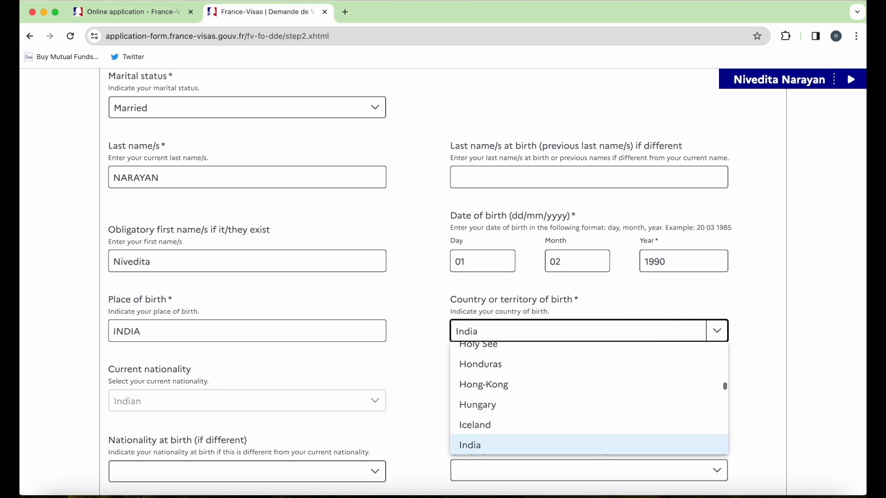
{"action": "left_click", "coordinate": [575, 442]}
{"action": "double_click", "coordinate": [122, 331]}
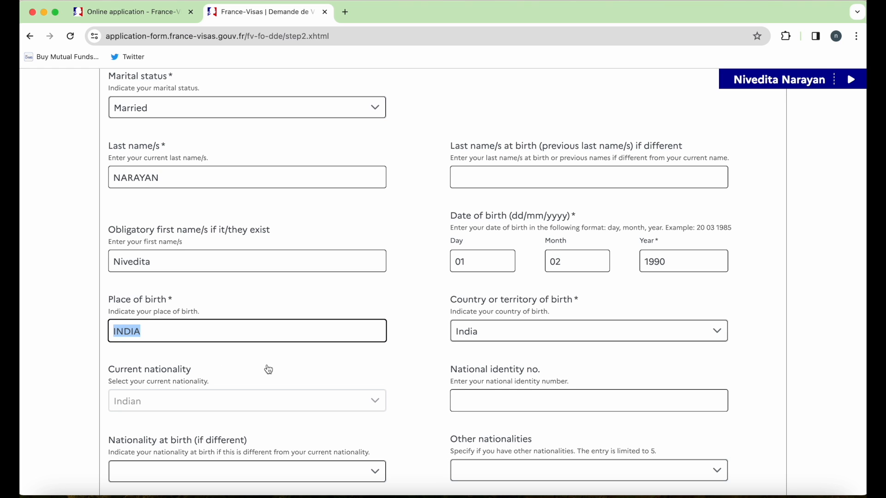
- Set place of birth to MUMBAI and enter the home address in London, United Kingdom
{"action": "type", "text": "MUMBAI"}
{"action": "scroll", "coordinate": [367, 395], "scroll_direction": "down", "scroll_amount": 5}
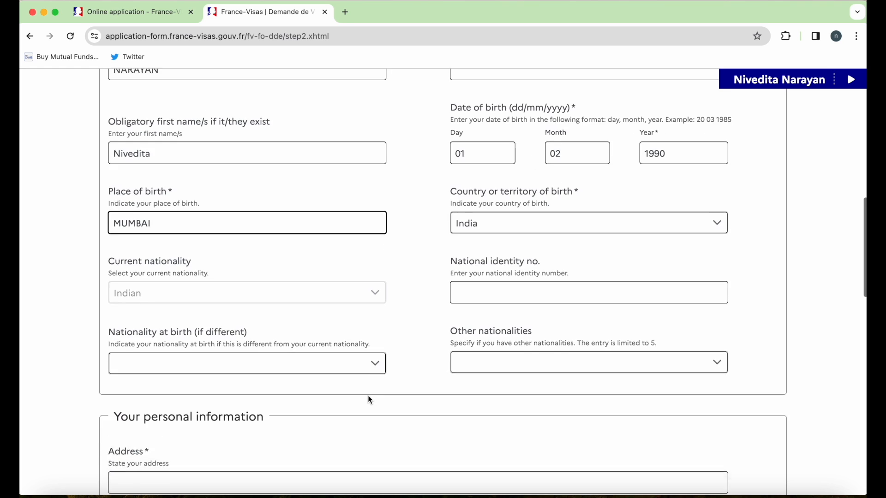
{"action": "scroll", "coordinate": [517, 225], "scroll_direction": "down", "scroll_amount": 4}
{"action": "left_click", "coordinate": [448, 241]}
{"action": "type", "text": "FLAT Z 10 ROAD STREET NAME"}
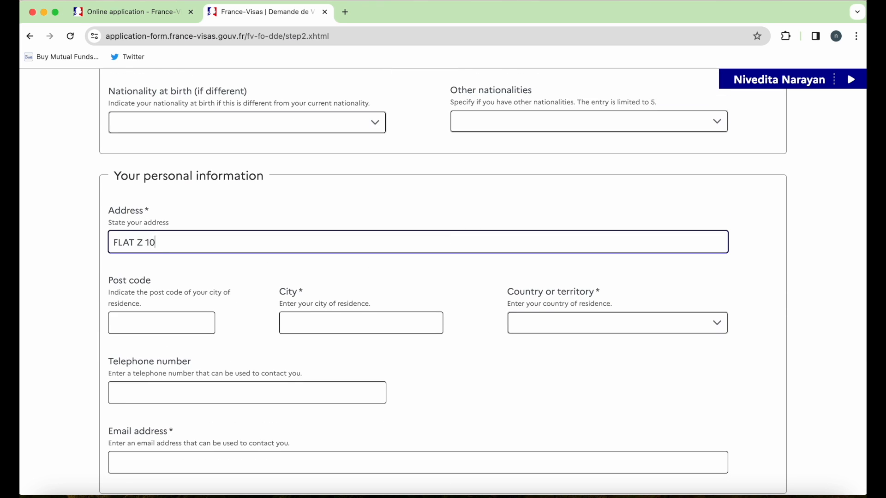
{"action": "left_click", "coordinate": [204, 326]}
{"action": "left_click", "coordinate": [312, 328]}
{"action": "type", "text": "LONDON"}
{"action": "left_click", "coordinate": [586, 324]}
{"action": "key", "text": "u"}
{"action": "key", "text": "Down"}
{"action": "key", "text": "Down"}
{"action": "key", "text": "Down"}
{"action": "key", "text": "Return"}
{"action": "scroll", "coordinate": [504, 356], "scroll_direction": "down", "scroll_amount": 2}
- Enter the contact e-mail, confirm living abroad, and type the residence permit number
{"action": "left_click", "coordinate": [399, 358]}
{"action": "type", "text": "ABC@GMAIL.COM"}
{"action": "scroll", "coordinate": [678, 218], "scroll_direction": "down", "scroll_amount": 6}
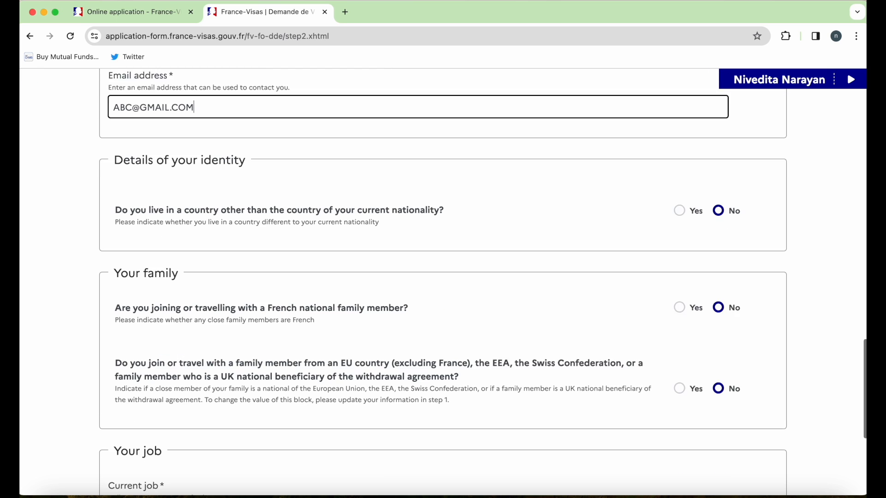
{"action": "left_click", "coordinate": [682, 178]}
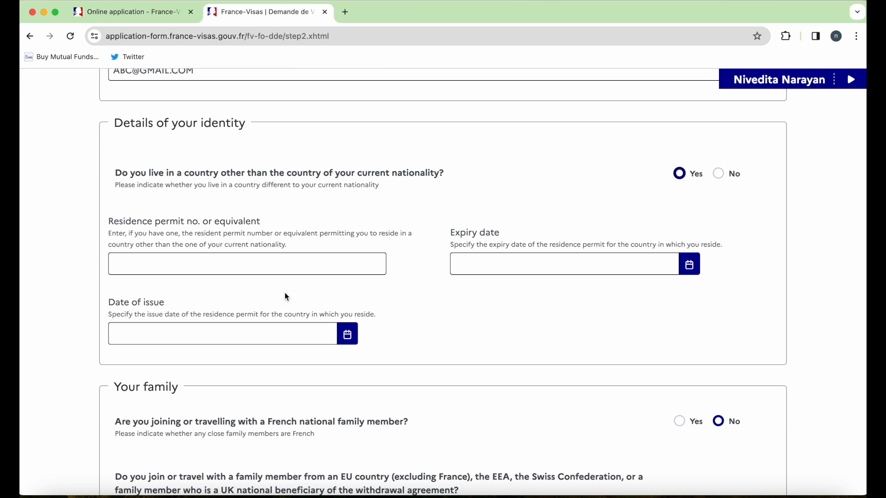
{"action": "left_click", "coordinate": [295, 261]}
{"action": "type", "text": "BRONUMBER"}
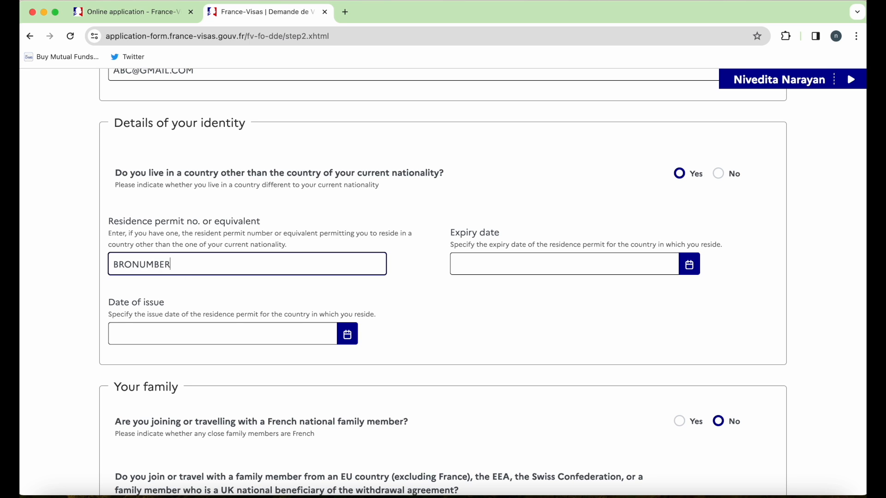
{"action": "left_click", "coordinate": [135, 265]}
{"action": "key", "text": "BackSpace"}
{"action": "type", "text": "P"}
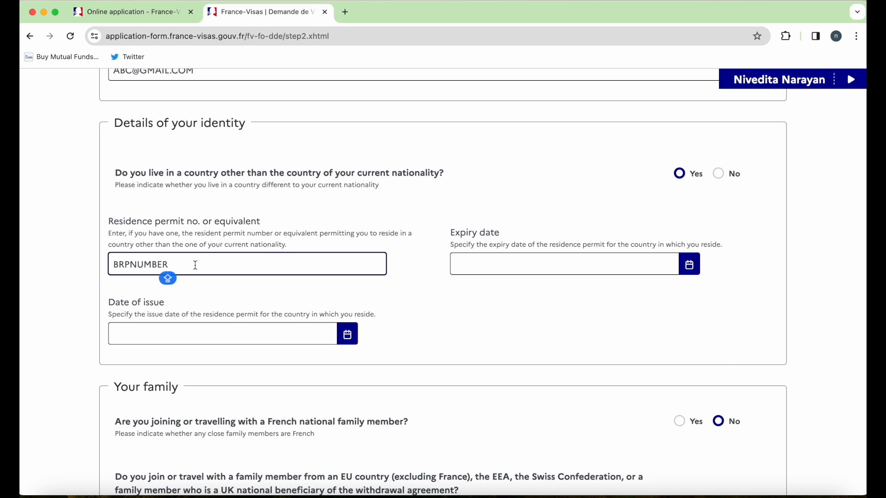
- Set the residence permit expiry to 31/12/2024 and issue date to 30/11/2020
{"action": "left_click", "coordinate": [493, 270]}
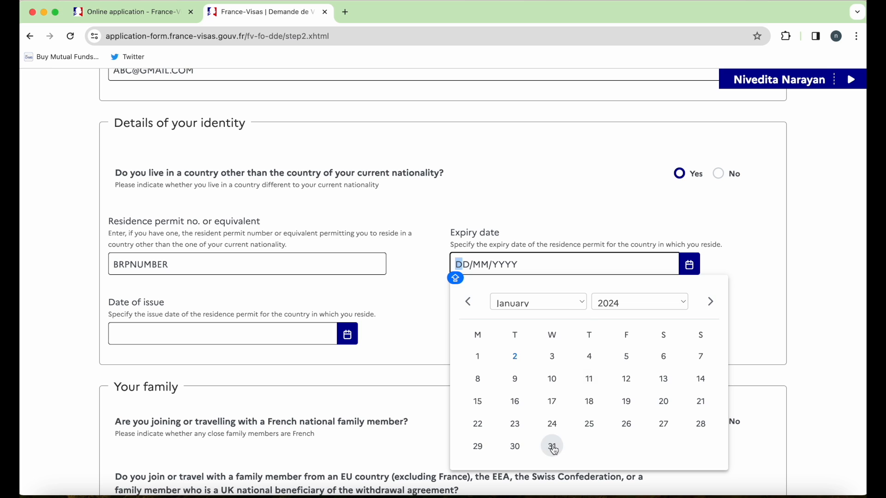
{"action": "left_click", "coordinate": [566, 301]}
{"action": "left_click", "coordinate": [530, 463]}
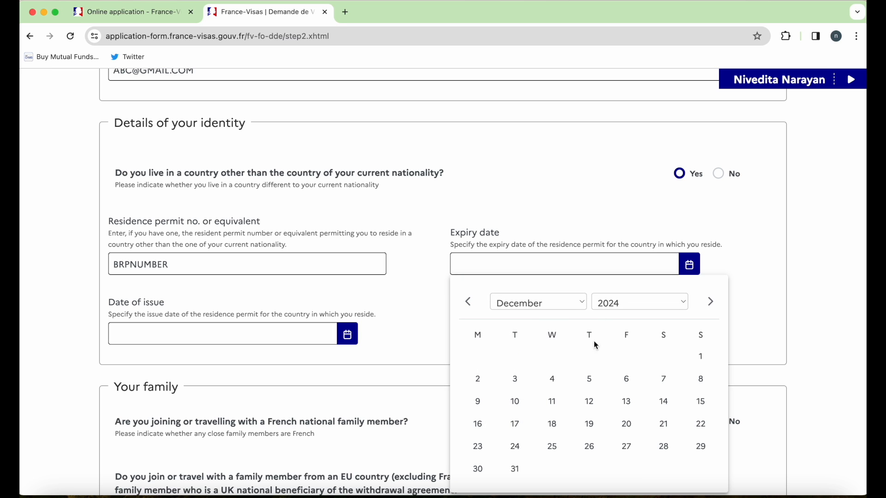
{"action": "left_click", "coordinate": [515, 468]}
{"action": "left_click", "coordinate": [348, 334]}
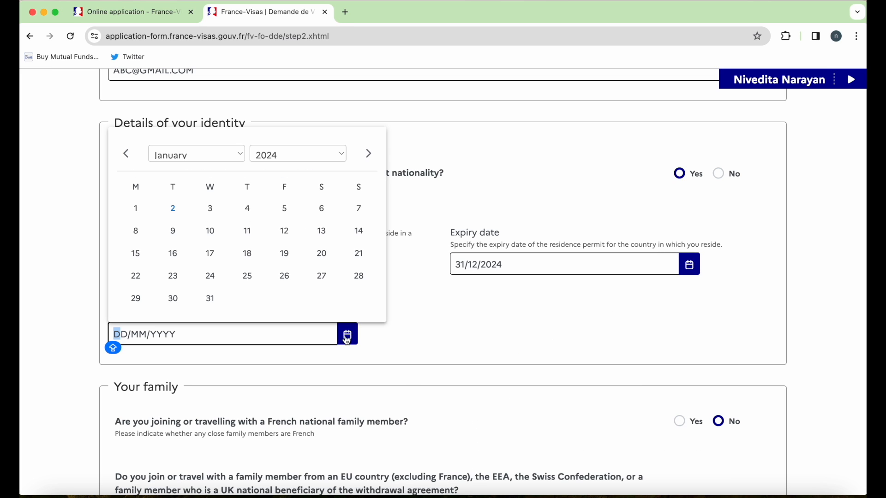
{"action": "left_click", "coordinate": [340, 155]}
{"action": "left_click", "coordinate": [311, 99]}
{"action": "left_click", "coordinate": [197, 154]}
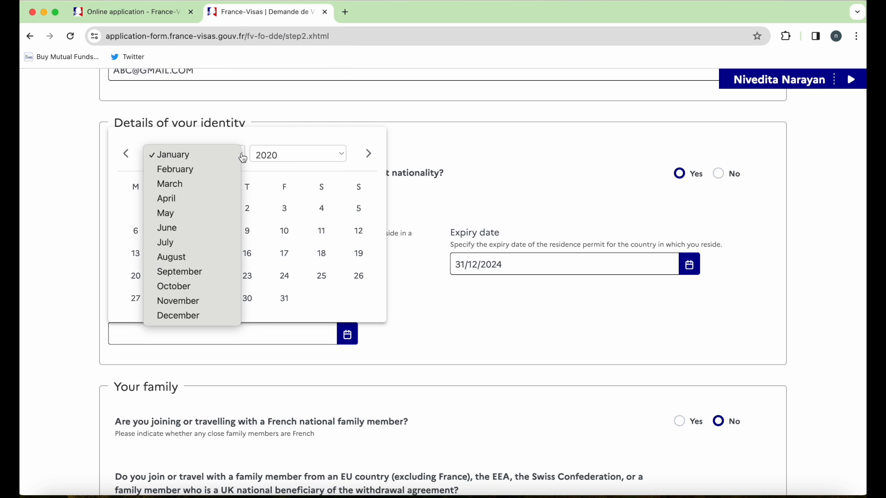
{"action": "left_click", "coordinate": [198, 301]}
{"action": "left_click", "coordinate": [137, 321]}
- Set the current job to Computer engineer in the Information and communication sector
{"action": "scroll", "coordinate": [412, 336], "scroll_direction": "down", "scroll_amount": 6}
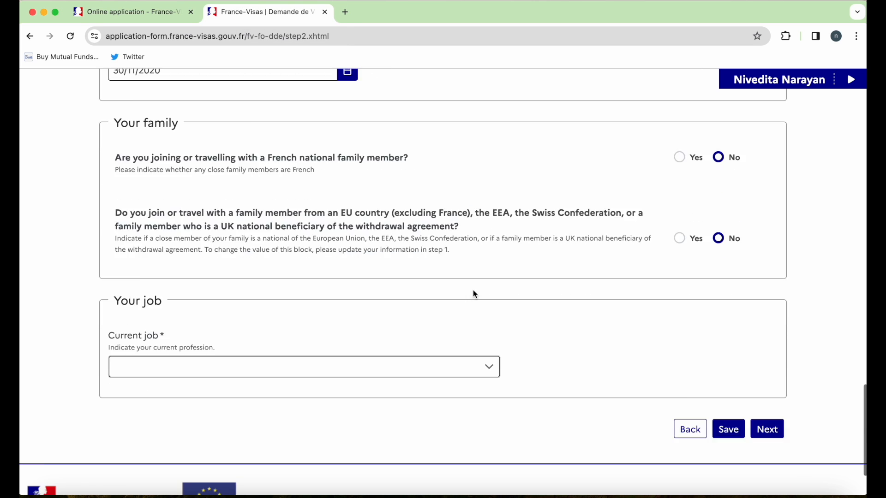
{"action": "left_click", "coordinate": [358, 333]}
{"action": "scroll", "coordinate": [200, 397], "scroll_direction": "down", "scroll_amount": 5}
{"action": "left_click", "coordinate": [200, 396]}
{"action": "scroll", "coordinate": [259, 369], "scroll_direction": "down", "scroll_amount": 2}
{"action": "left_click", "coordinate": [295, 299]}
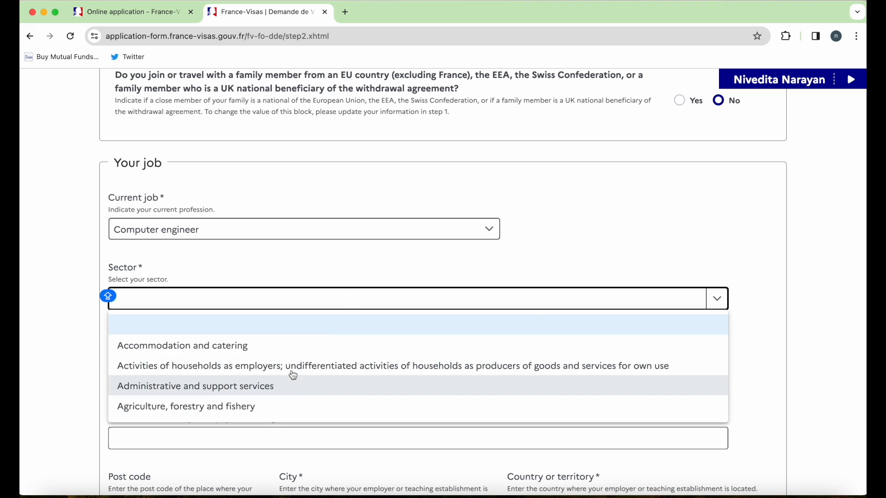
{"action": "scroll", "coordinate": [300, 392], "scroll_direction": "down", "scroll_amount": 5}
{"action": "left_click", "coordinate": [259, 387]}
- Enter the employer's name, London address, city LONDON, United Kingdom and phone, then continue to Your last visa
{"action": "left_click", "coordinate": [252, 275]}
{"action": "type", "text": "COMPANY NAME"}
{"action": "left_click", "coordinate": [264, 272]}
{"action": "type", "text": "COMPANY ADDRESS LONDON"}
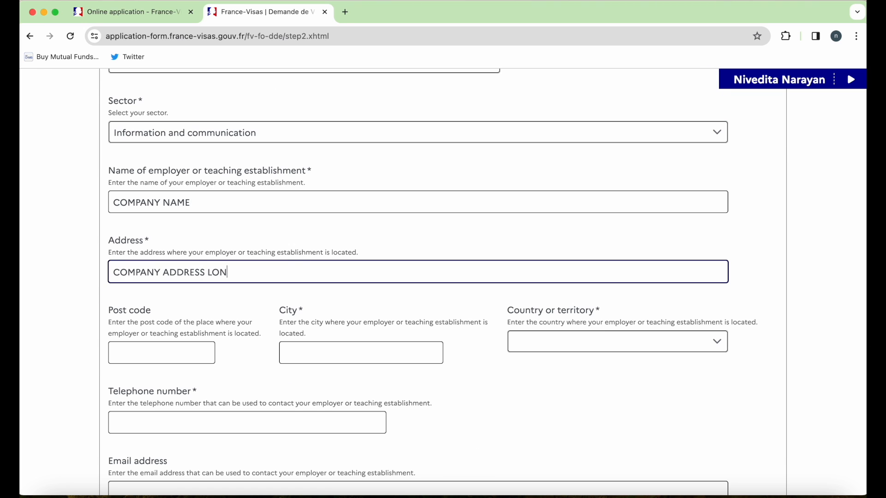
{"action": "scroll", "coordinate": [264, 273], "scroll_direction": "down", "scroll_amount": 3}
{"action": "left_click", "coordinate": [360, 266]}
{"action": "type", "text": "LONDON"}
{"action": "left_click", "coordinate": [564, 260]}
{"action": "left_click", "coordinate": [549, 328]}
{"action": "left_click", "coordinate": [372, 336]}
{"action": "type", "text": "PHONE NUMBER"}
{"action": "scroll", "coordinate": [415, 277], "scroll_direction": "down", "scroll_amount": 2}
{"action": "left_click", "coordinate": [282, 330]}
{"action": "left_click", "coordinate": [762, 399]}
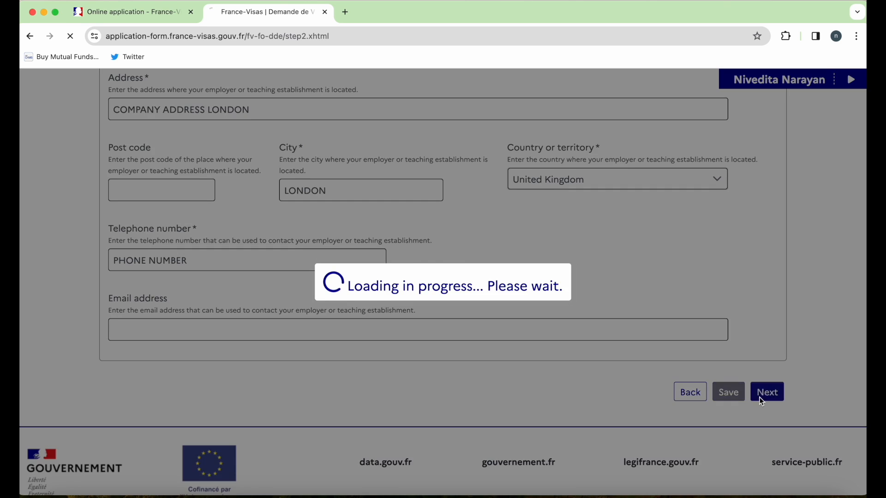
{"action": "scroll", "coordinate": [762, 402], "scroll_direction": "down", "scroll_amount": 4}
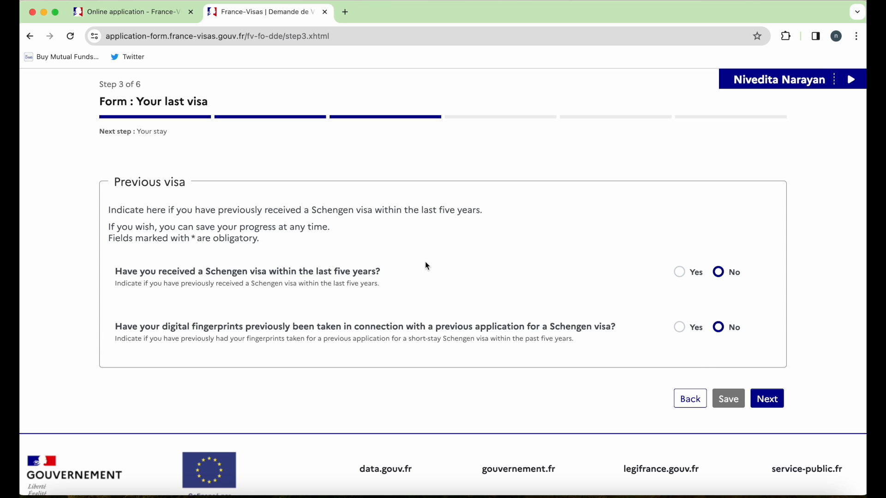
- Declare a previous Schengen visa with validity starting 01/01/2023
{"action": "left_click", "coordinate": [683, 274]}
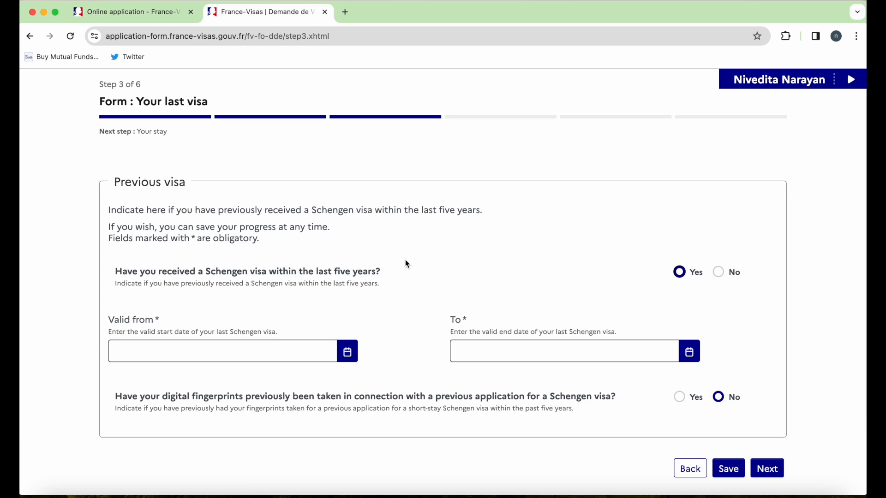
{"action": "scroll", "coordinate": [407, 264], "scroll_direction": "down", "scroll_amount": 2}
{"action": "left_click", "coordinate": [350, 299]}
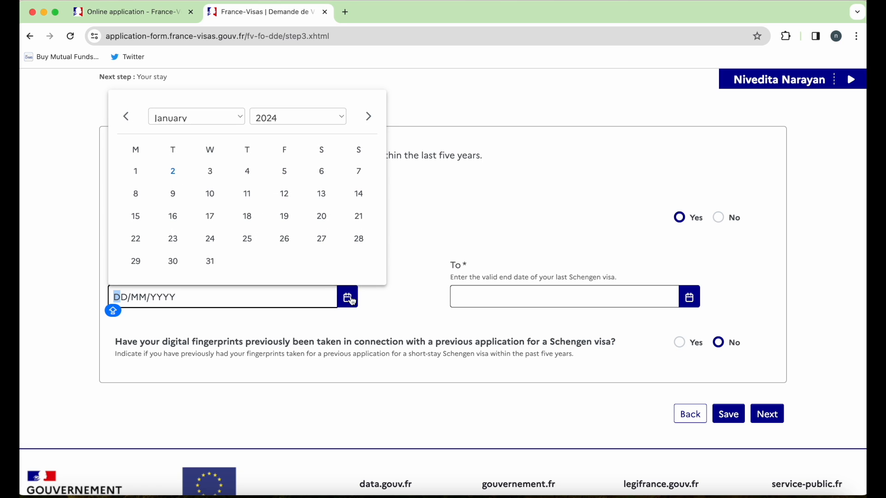
{"action": "left_click", "coordinate": [343, 119]}
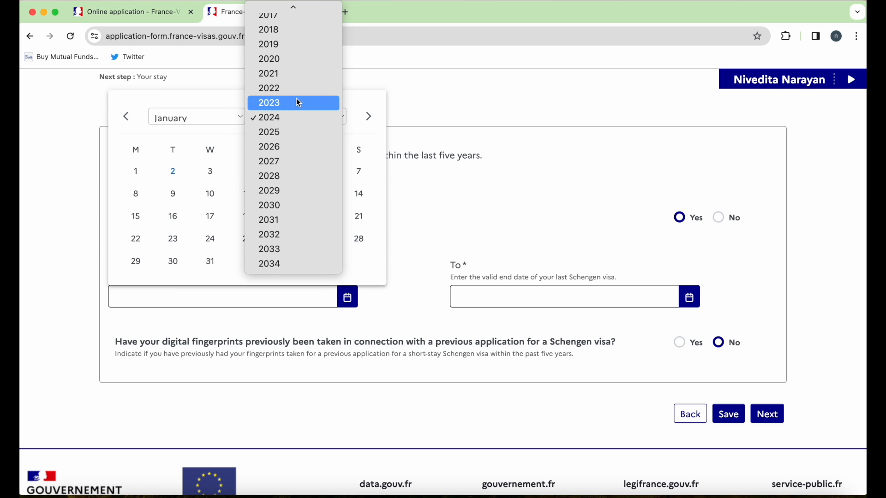
{"action": "left_click", "coordinate": [297, 102]}
{"action": "left_click", "coordinate": [360, 172]}
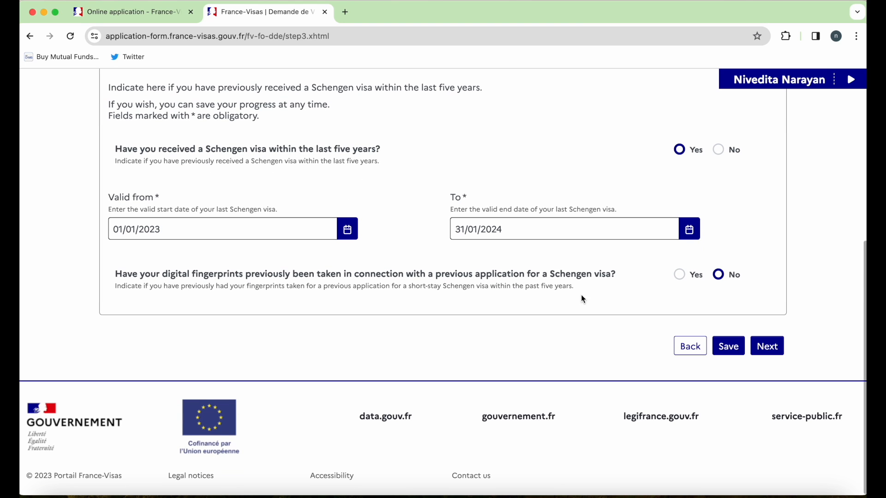
- Confirm fingerprints were taken before and enter the last biometric visa number
{"action": "left_click", "coordinate": [681, 276]}
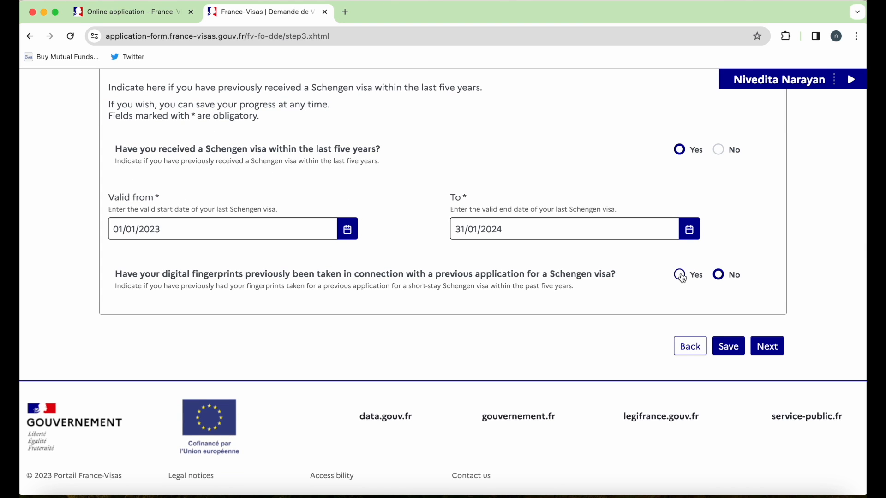
{"action": "left_click", "coordinate": [537, 366]}
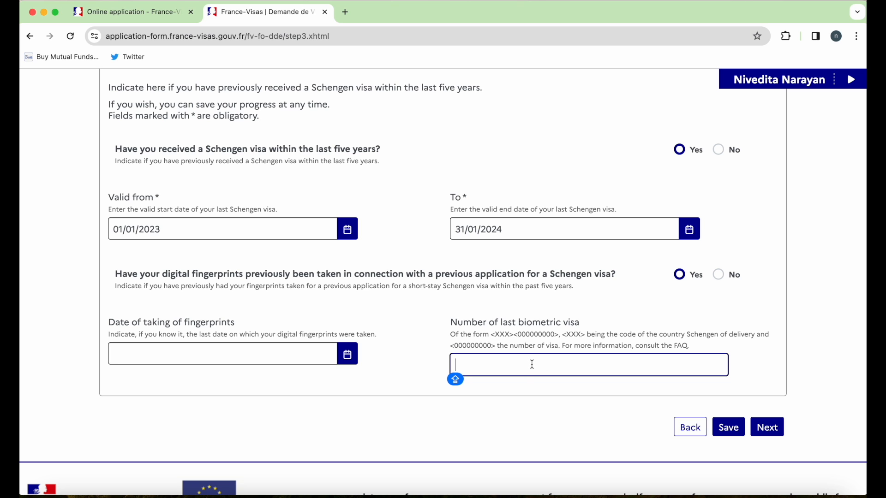
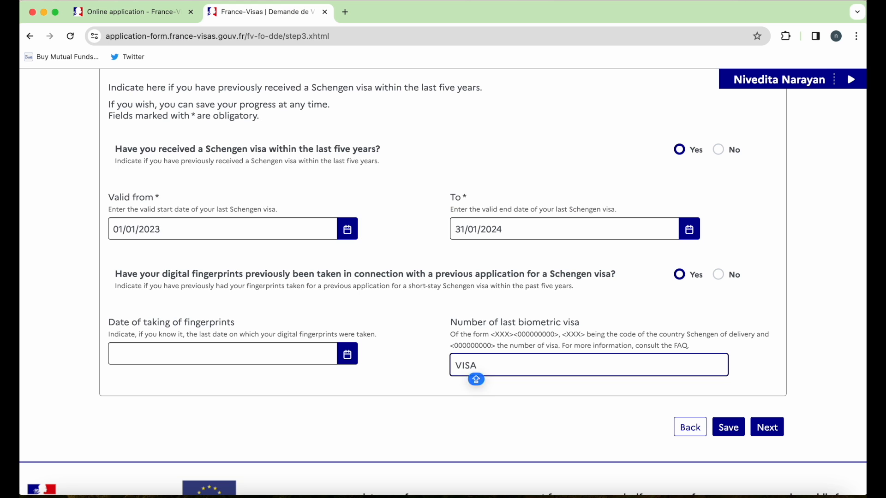
{"action": "key", "text": "Caps_Lock"}
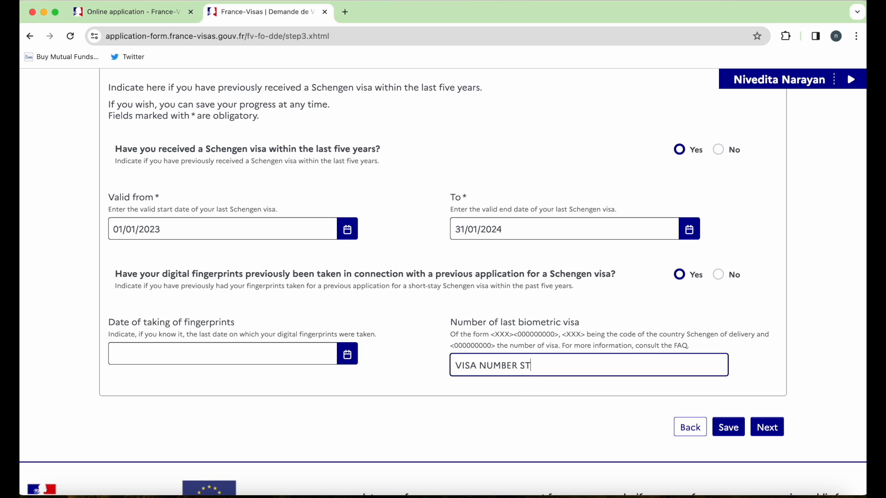
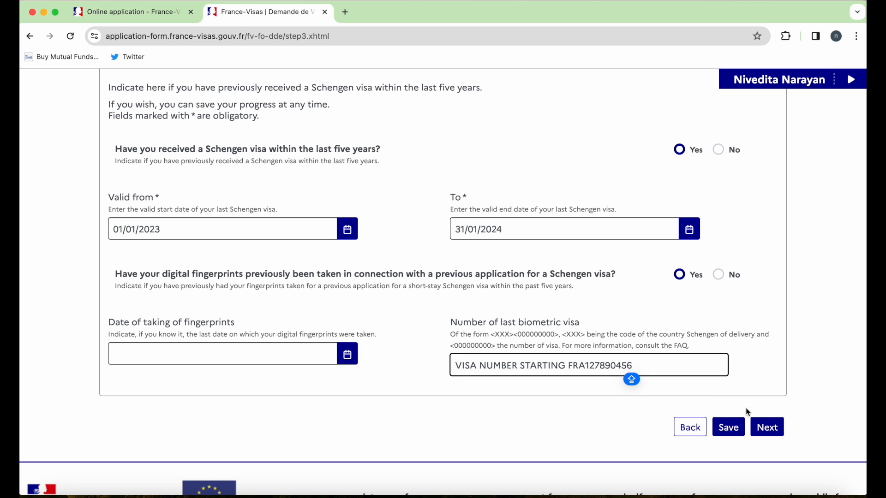
- Set the arrival date to 03/05/2024 and the departure date to 08/05/2024
{"action": "left_click", "coordinate": [767, 427]}
{"action": "scroll", "coordinate": [528, 332], "scroll_direction": "down", "scroll_amount": 5}
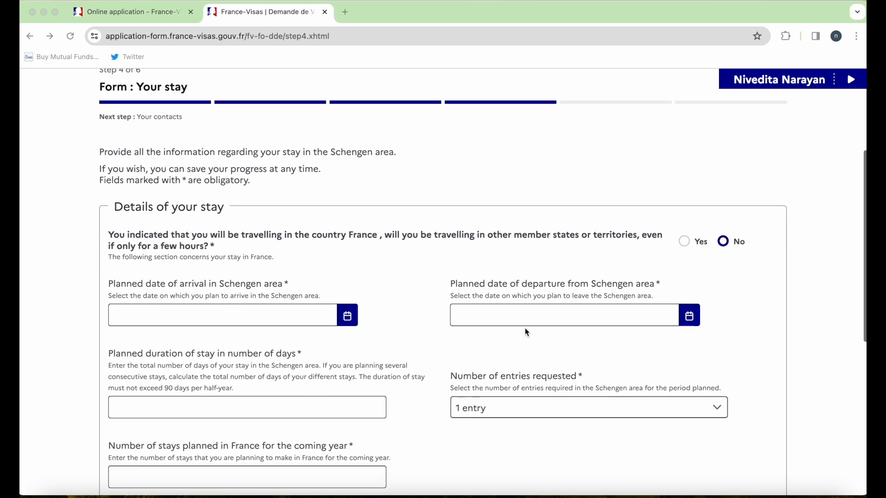
{"action": "scroll", "coordinate": [527, 332], "scroll_direction": "up", "scroll_amount": 2}
{"action": "left_click_drag", "start_coordinate": [310, 255], "coordinate": [679, 266]}
{"action": "left_click", "coordinate": [725, 263]}
{"action": "left_click", "coordinate": [347, 341]}
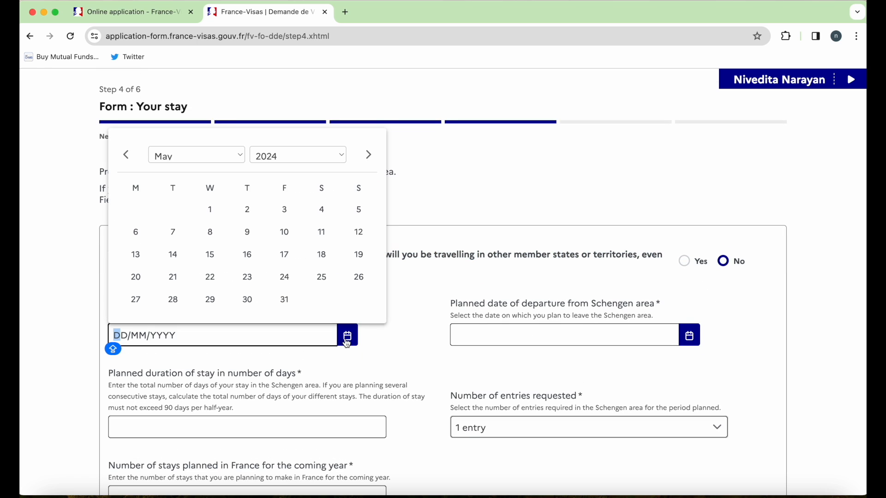
{"action": "left_click", "coordinate": [322, 210]}
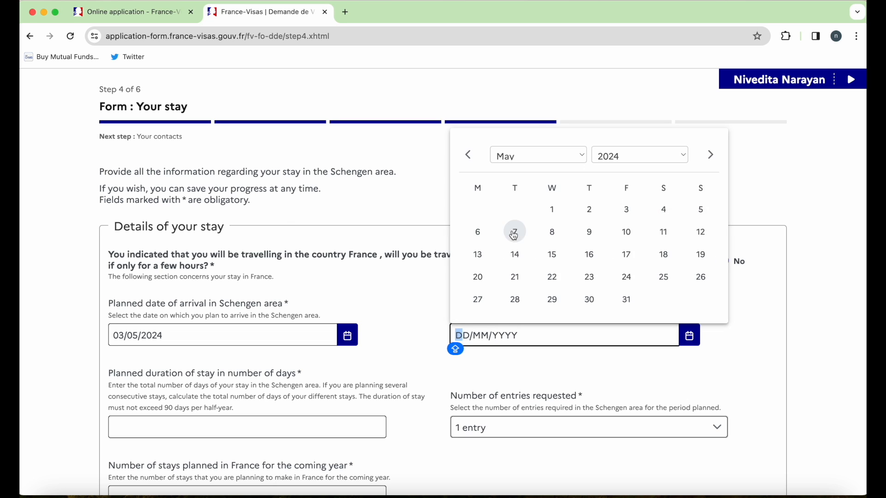
{"action": "left_click", "coordinate": [553, 232]}
- Enter a 5-day stay duration, multiple entries and 3 planned stays
{"action": "left_click", "coordinate": [233, 429]}
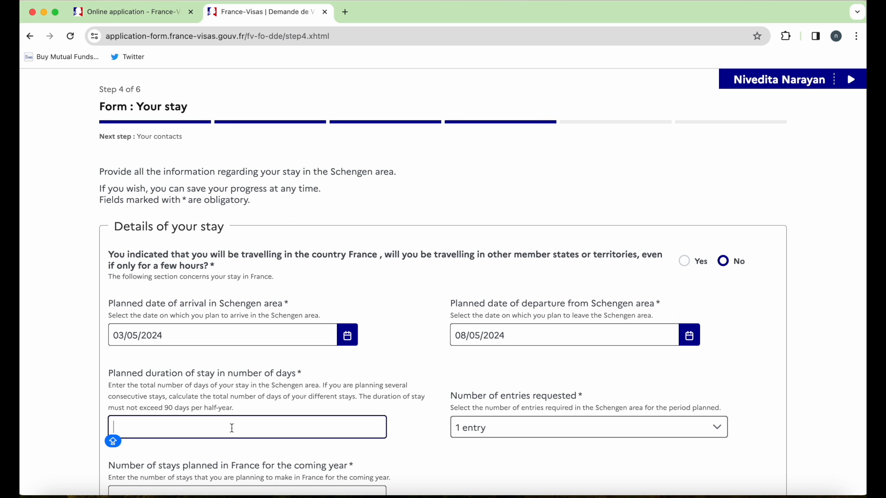
{"action": "type", "text": "5"}
{"action": "left_click_drag", "start_coordinate": [321, 387], "coordinate": [108, 387]}
{"action": "scroll", "coordinate": [487, 466], "scroll_direction": "down", "scroll_amount": 3}
{"action": "left_click", "coordinate": [517, 309]}
{"action": "left_click", "coordinate": [508, 355]}
{"action": "left_click", "coordinate": [296, 382]}
{"action": "type", "text": "2"}
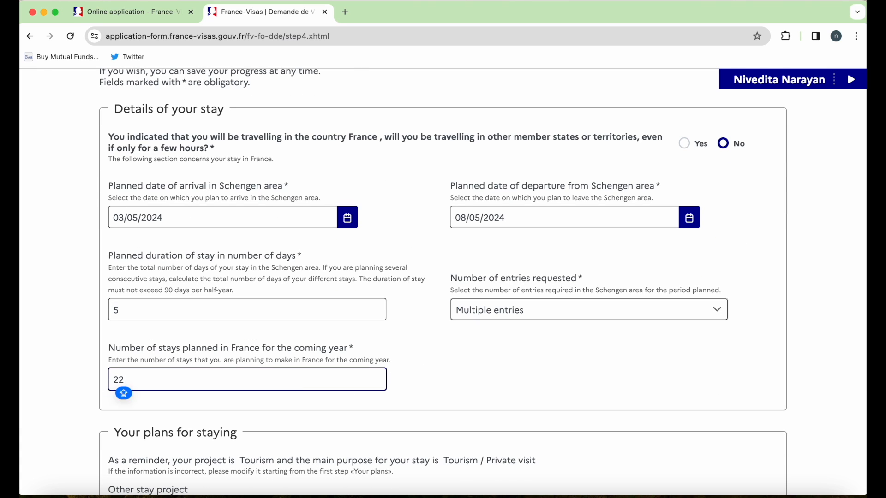
{"action": "key", "text": "BackSpace"}
{"action": "type", "text": "3"}
{"action": "left_click", "coordinate": [608, 377]}
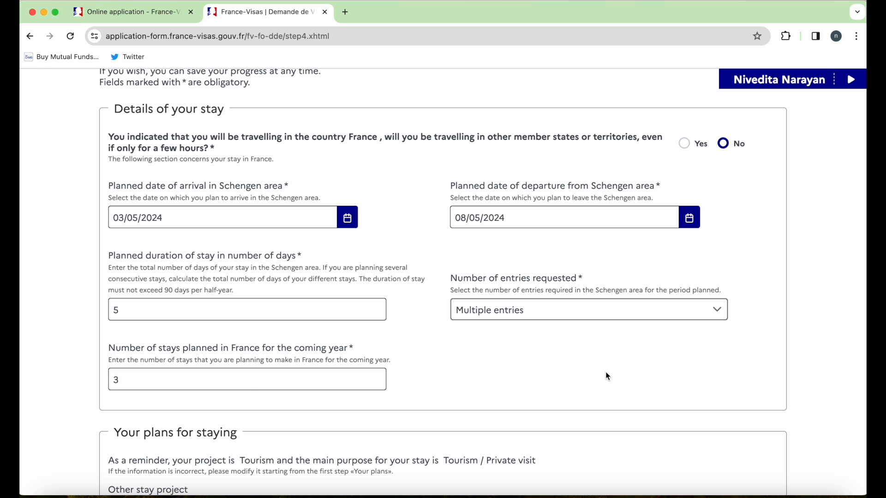
{"action": "scroll", "coordinate": [608, 377], "scroll_direction": "down", "scroll_amount": 1}
{"action": "key", "text": "BackSpace"}
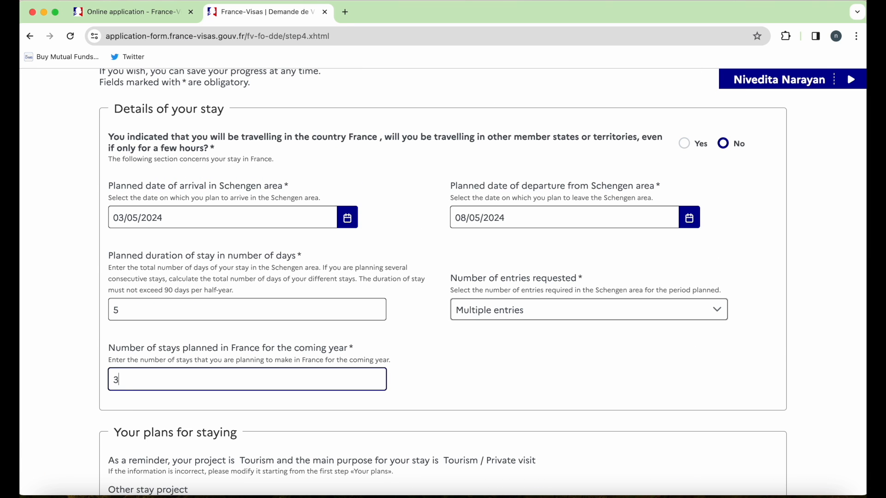
{"action": "key", "text": "Caps_Lock"}
{"action": "left_click", "coordinate": [608, 377]}
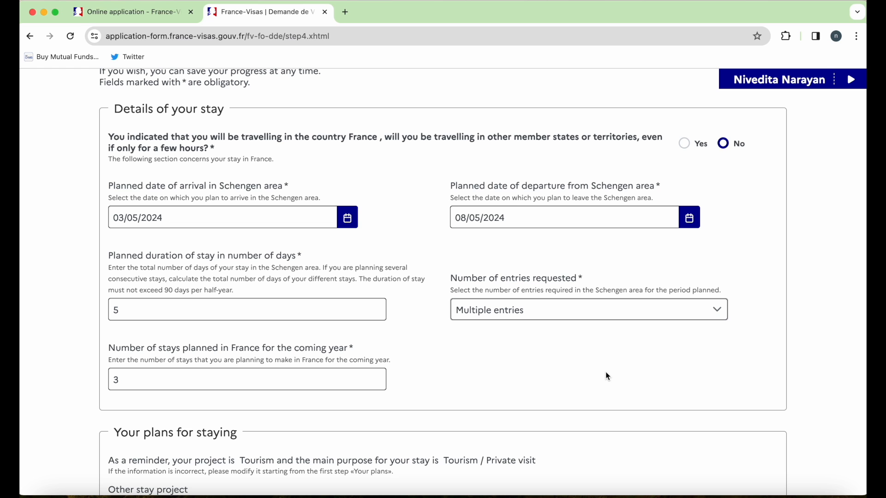
- Recheck the arrival date, add Tourism as another stay purpose, and continue to Your contacts
{"action": "scroll", "coordinate": [608, 377], "scroll_direction": "down", "scroll_amount": 4}
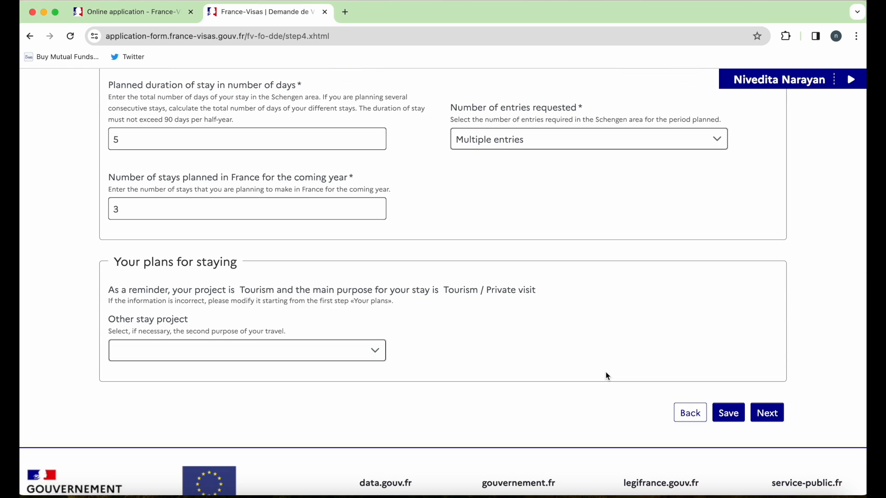
{"action": "scroll", "coordinate": [608, 377], "scroll_direction": "up", "scroll_amount": 4}
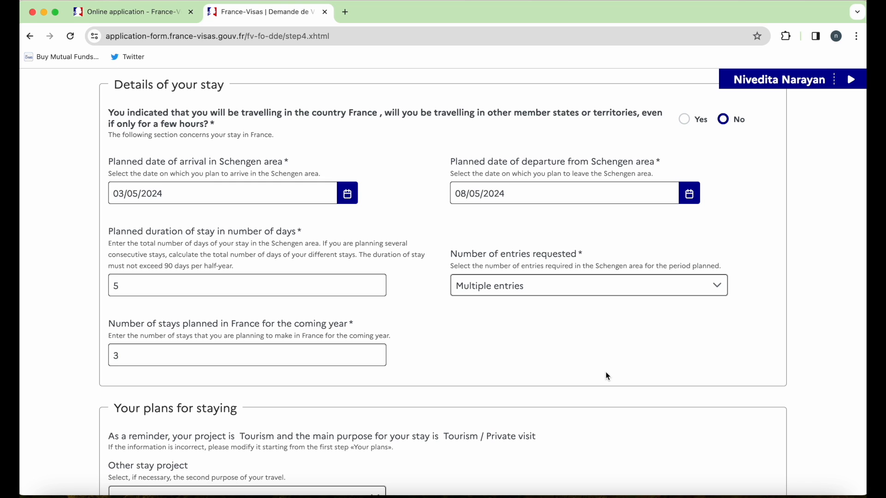
{"action": "left_click_drag", "start_coordinate": [279, 139], "coordinate": [110, 138]}
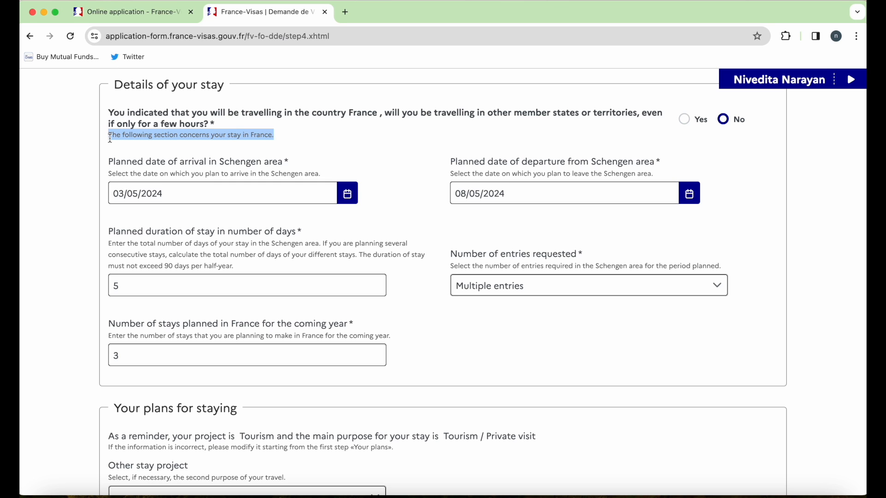
{"action": "left_click", "coordinate": [62, 346]}
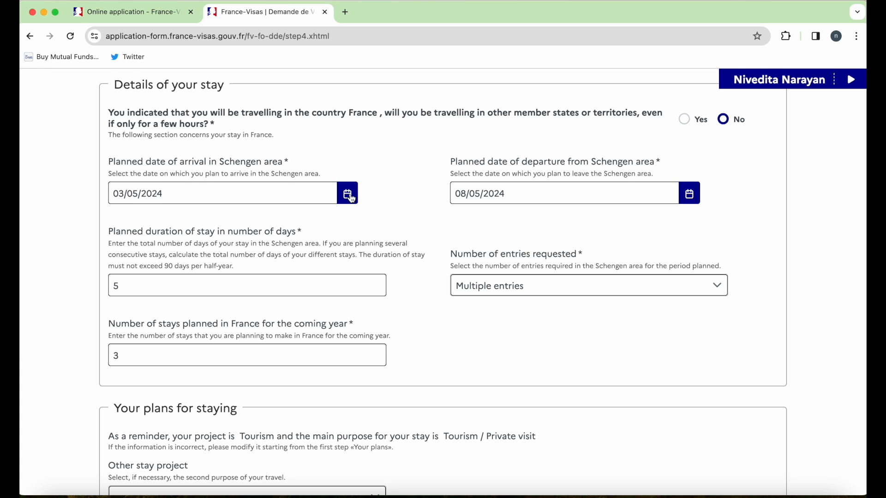
{"action": "scroll", "coordinate": [352, 199], "scroll_direction": "up", "scroll_amount": 2}
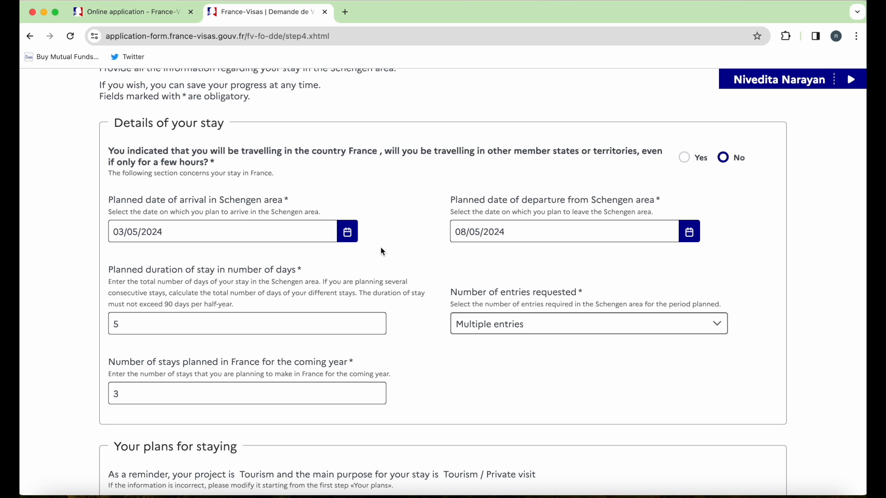
{"action": "left_click", "coordinate": [347, 231]}
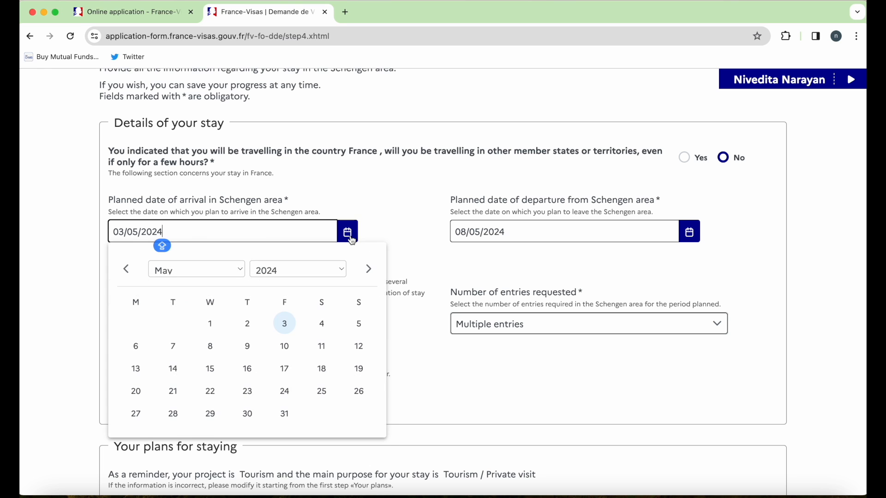
{"action": "scroll", "coordinate": [506, 396], "scroll_direction": "down", "scroll_amount": 2}
{"action": "scroll", "coordinate": [506, 396], "scroll_direction": "down", "scroll_amount": 4}
{"action": "left_click", "coordinate": [194, 335]}
{"action": "scroll", "coordinate": [181, 418], "scroll_direction": "down", "scroll_amount": 4}
{"action": "left_click", "coordinate": [180, 429]}
{"action": "left_click", "coordinate": [780, 401]}
{"action": "scroll", "coordinate": [778, 397], "scroll_direction": "down", "scroll_amount": 5}
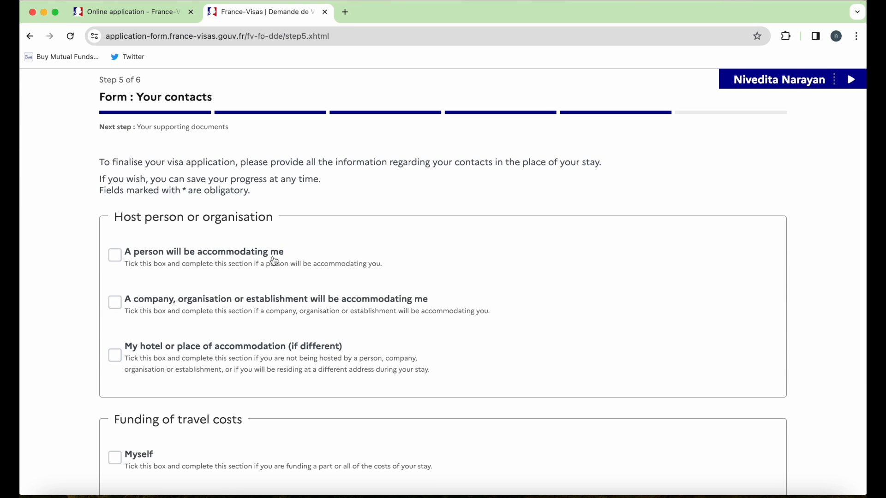
- Declare a hotel as accommodation, named XYZ HOTEL PARIS with address PARIS ADDRESS
{"action": "left_click", "coordinate": [122, 356]}
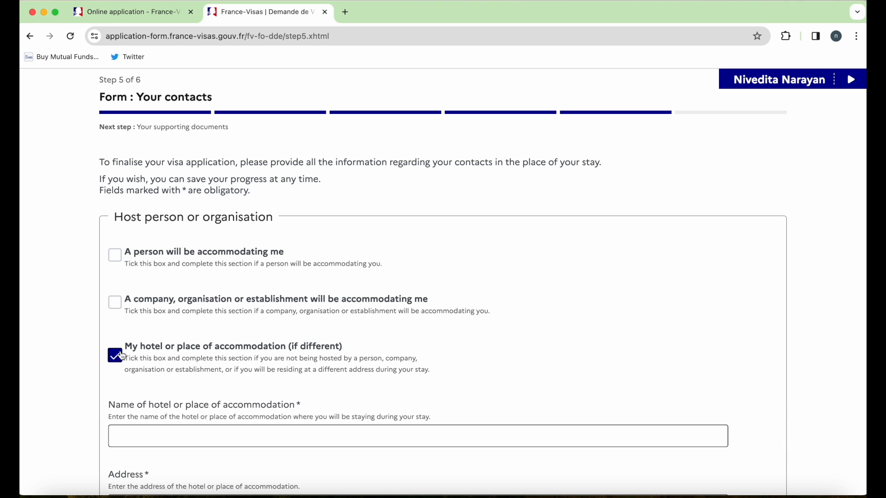
{"action": "scroll", "coordinate": [122, 356], "scroll_direction": "down", "scroll_amount": 3}
{"action": "left_click", "coordinate": [151, 338]}
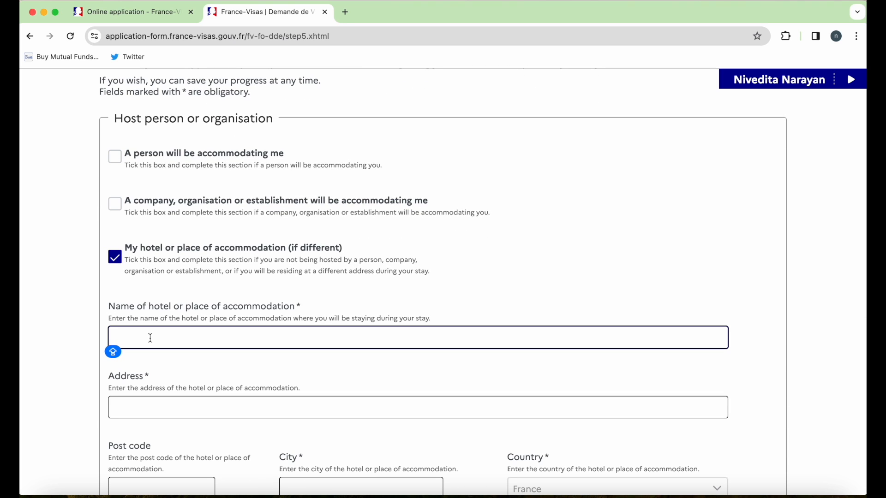
{"action": "type", "text": "XYZ HOTEL PARIS"}
{"action": "left_click", "coordinate": [143, 409]}
{"action": "type", "text": "PARIS ADDRESS"}
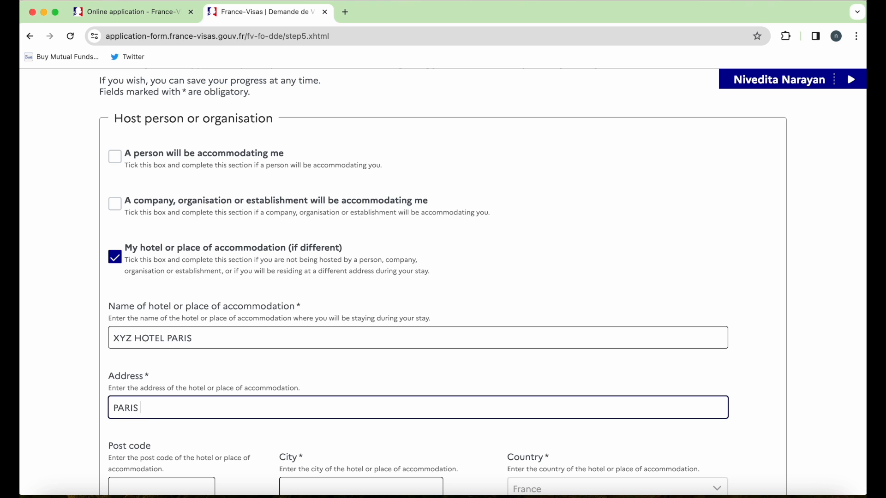
- Enter the hotel's city PARIS and its e-mail, then continue to supporting documents
{"action": "scroll", "coordinate": [210, 447], "scroll_direction": "down", "scroll_amount": 2}
{"action": "scroll", "coordinate": [210, 447], "scroll_direction": "down", "scroll_amount": 1}
{"action": "left_click", "coordinate": [320, 359]}
{"action": "type", "text": "PARIS"}
{"action": "scroll", "coordinate": [427, 394], "scroll_direction": "down", "scroll_amount": 2}
{"action": "left_click", "coordinate": [402, 392]}
{"action": "type", "text": "EMAILFROMHOTEL"}
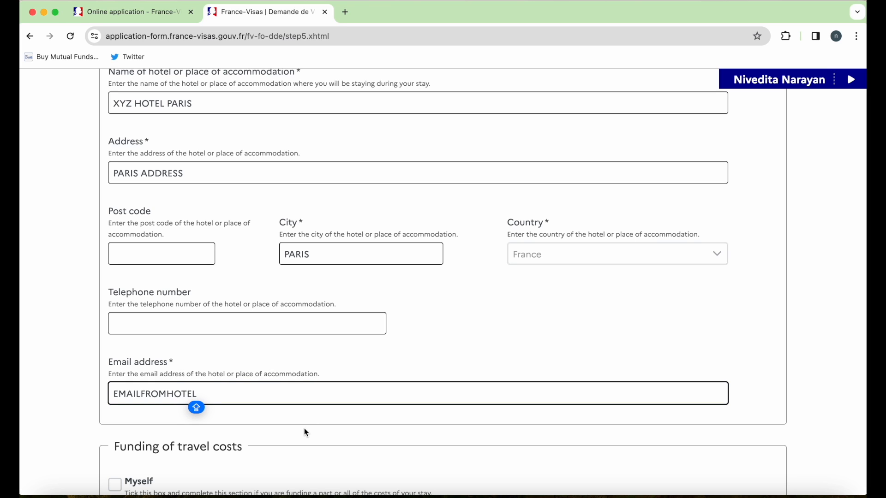
{"action": "key", "text": "super+a"}
{"action": "type", "text": "XYZ@"}
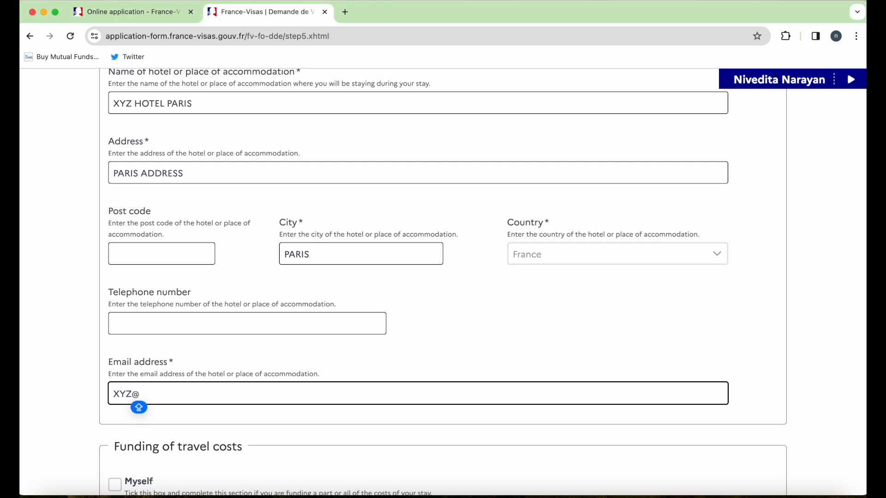
{"action": "type", "text": "ACCOR.COM"}
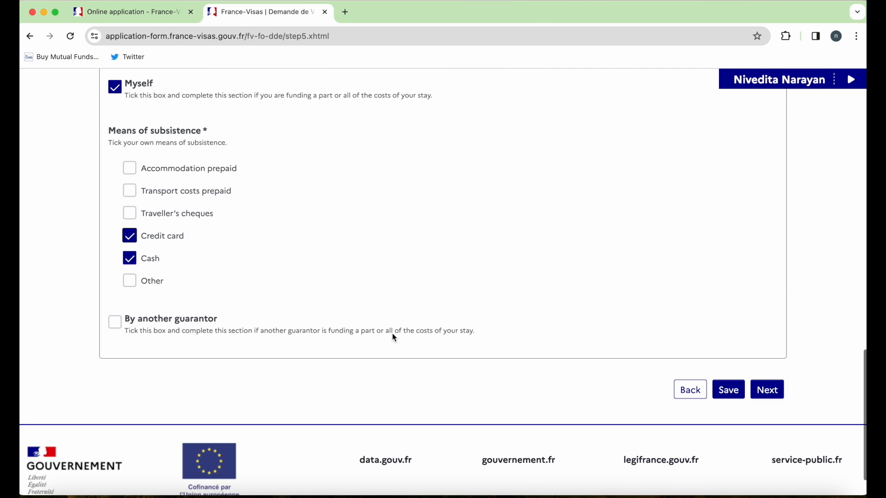
{"action": "left_click", "coordinate": [767, 390]}
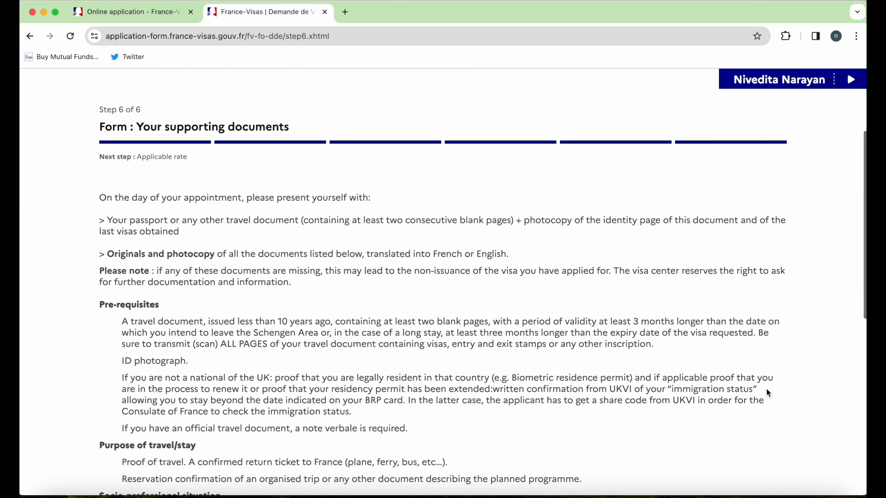
- Read the appointment-day, passport, photocopy and travel-document validity requirements
{"action": "scroll", "coordinate": [767, 390], "scroll_direction": "down", "scroll_amount": 3}
{"action": "scroll", "coordinate": [766, 389], "scroll_direction": "up", "scroll_amount": 1}
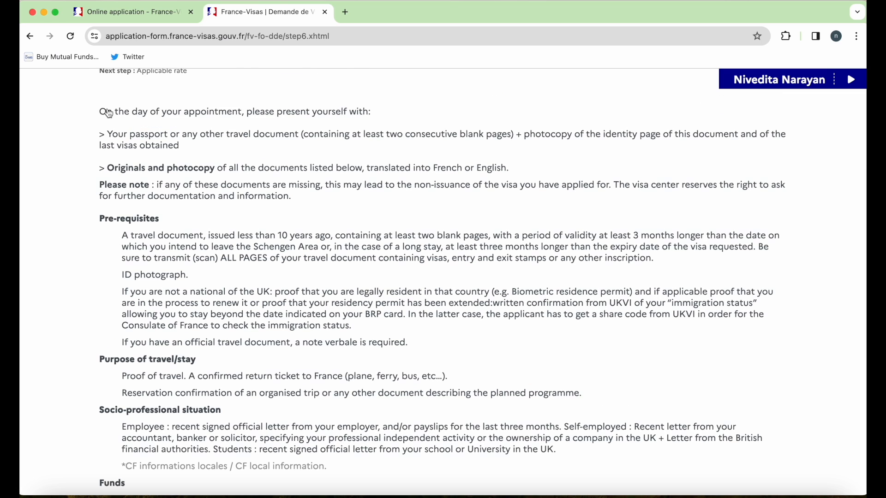
{"action": "left_click_drag", "start_coordinate": [101, 112], "coordinate": [242, 113]}
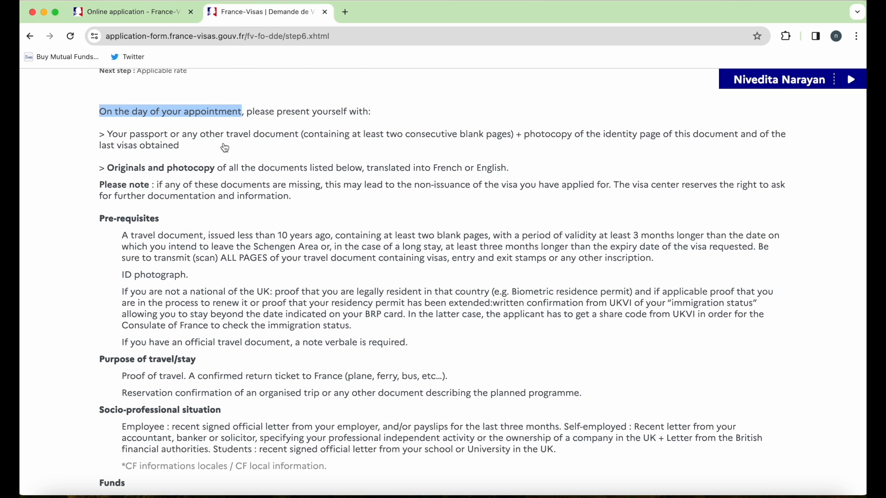
{"action": "left_click_drag", "start_coordinate": [110, 135], "coordinate": [300, 137]}
{"action": "left_click_drag", "start_coordinate": [109, 170], "coordinate": [229, 175]}
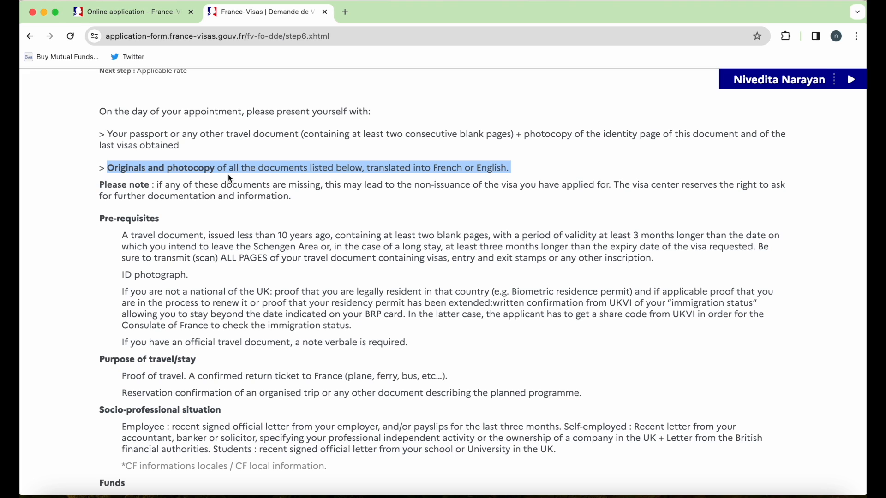
{"action": "left_click_drag", "start_coordinate": [366, 185], "coordinate": [611, 185]}
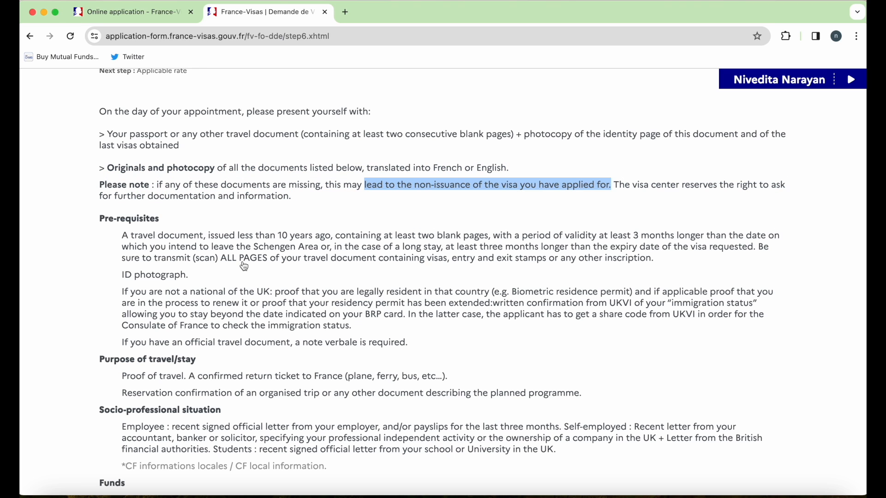
{"action": "left_click_drag", "start_coordinate": [206, 237], "coordinate": [337, 237]}
{"action": "left_click_drag", "start_coordinate": [396, 236], "coordinate": [428, 278]}
{"action": "left_click", "coordinate": [428, 278]}
- Read the remaining requirements, including the minimum funds amount, and return to My applications
{"action": "left_click_drag", "start_coordinate": [276, 293], "coordinate": [494, 294]}
{"action": "scroll", "coordinate": [198, 323], "scroll_direction": "down", "scroll_amount": 2}
{"action": "left_click_drag", "start_coordinate": [198, 308], "coordinate": [119, 318]}
{"action": "scroll", "coordinate": [206, 369], "scroll_direction": "down", "scroll_amount": 3}
{"action": "left_click_drag", "start_coordinate": [222, 274], "coordinate": [107, 282]}
{"action": "left_click_drag", "start_coordinate": [127, 347], "coordinate": [220, 366]}
{"action": "scroll", "coordinate": [217, 364], "scroll_direction": "down", "scroll_amount": 2}
{"action": "left_click_drag", "start_coordinate": [122, 318], "coordinate": [276, 319]}
{"action": "left_click_drag", "start_coordinate": [664, 361], "coordinate": [765, 362]}
{"action": "left_click", "coordinate": [785, 372]}
{"action": "left_click", "coordinate": [761, 412]}
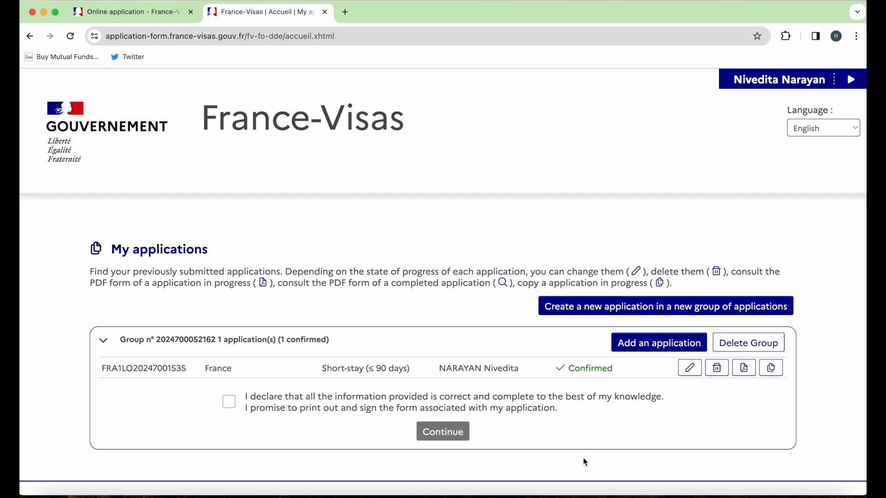
- Add a second application to the group holding the confirmed short-stay application
{"action": "scroll", "coordinate": [630, 444], "scroll_direction": "down", "scroll_amount": 3}
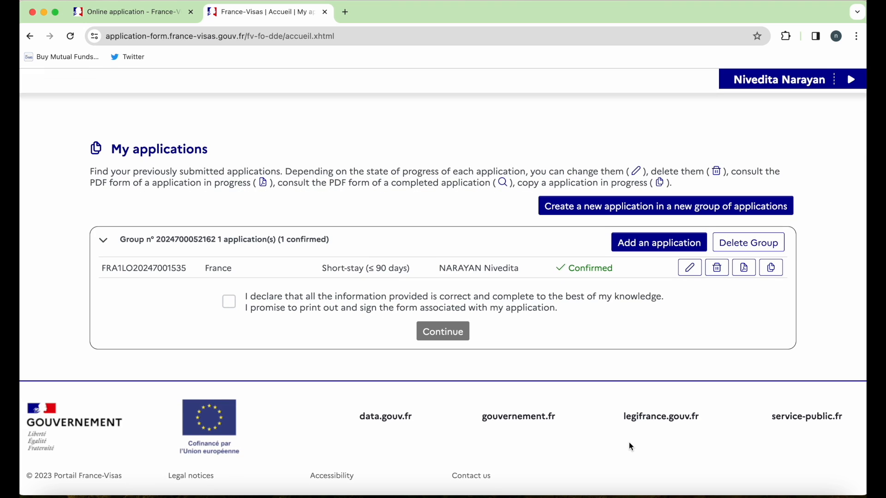
{"action": "left_click_drag", "start_coordinate": [189, 269], "coordinate": [104, 268]}
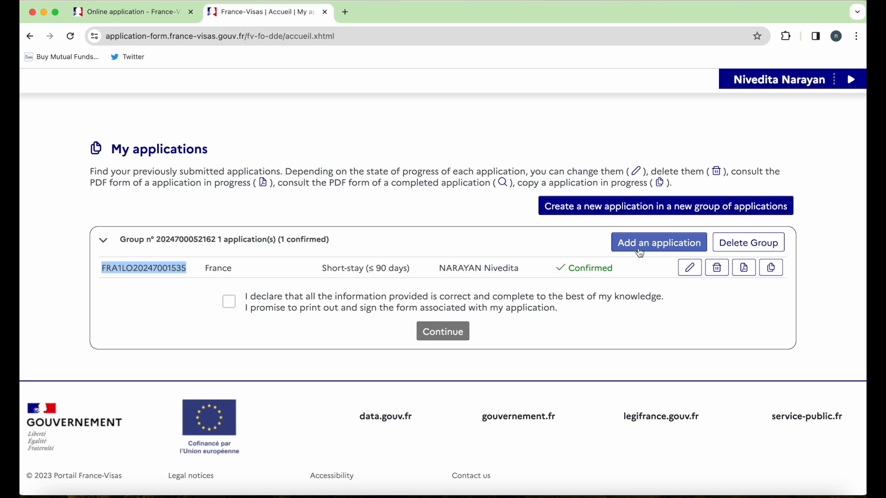
{"action": "left_click", "coordinate": [640, 252]}
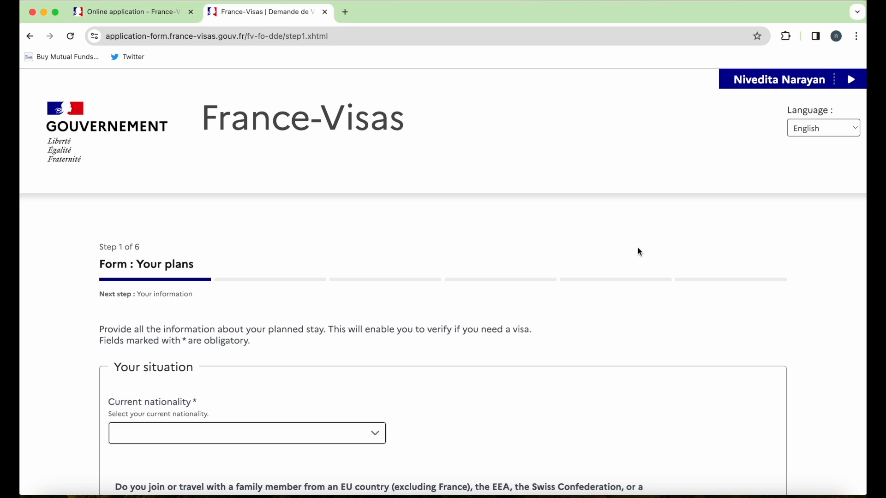
- Pick the nationality from the list and move the new application to the next step
{"action": "left_click", "coordinate": [239, 437]}
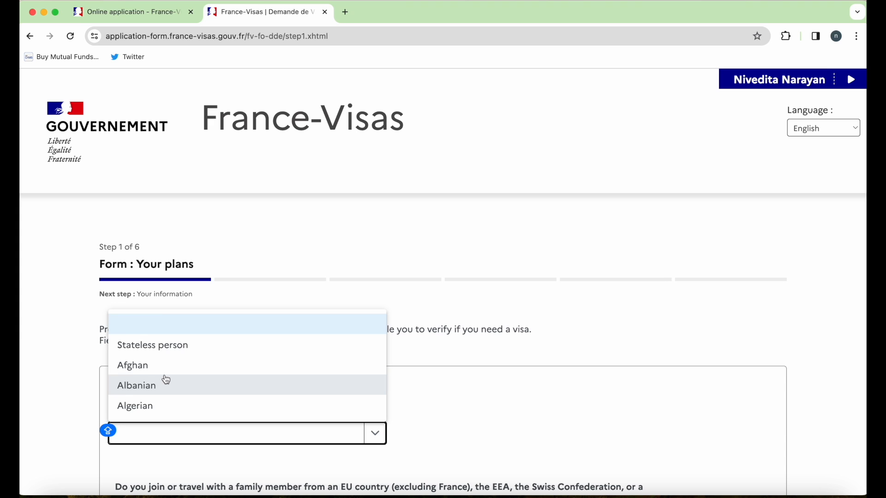
{"action": "key", "text": "u"}
{"action": "key", "text": "i"}
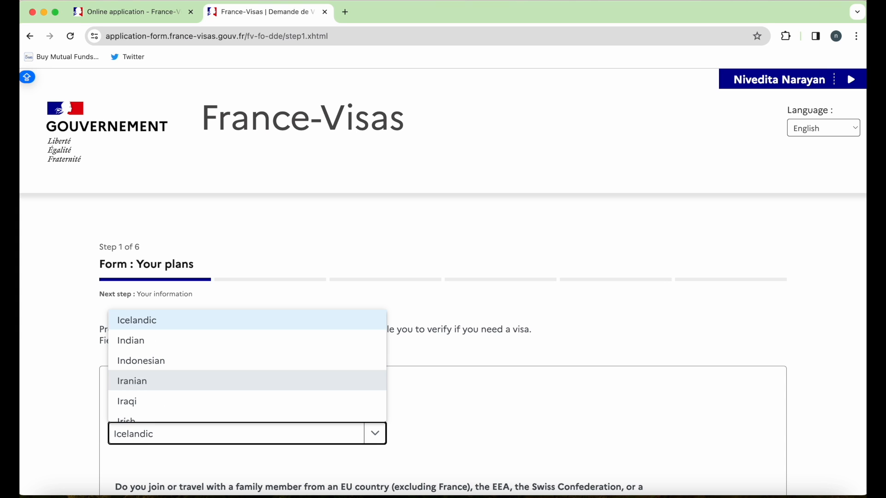
{"action": "left_click", "coordinate": [753, 452]}
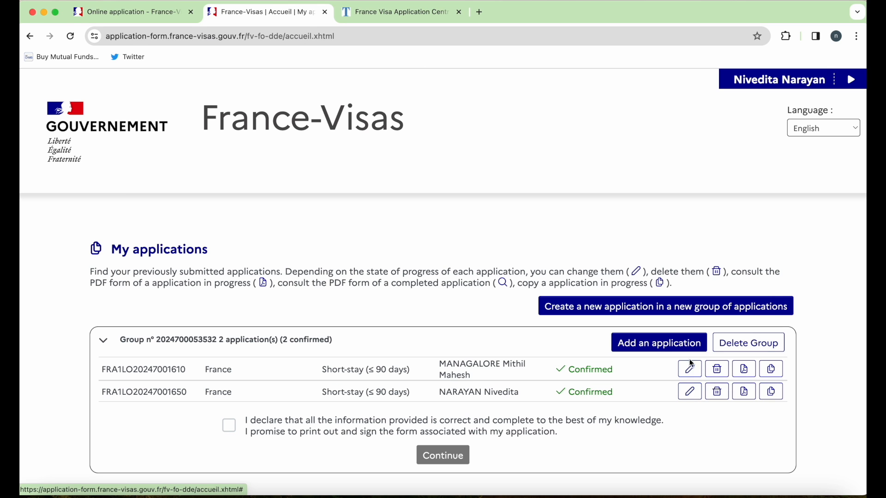
- Tick the declaration, validate the group, and confirm the applications can no longer be modified
{"action": "left_click", "coordinate": [229, 426]}
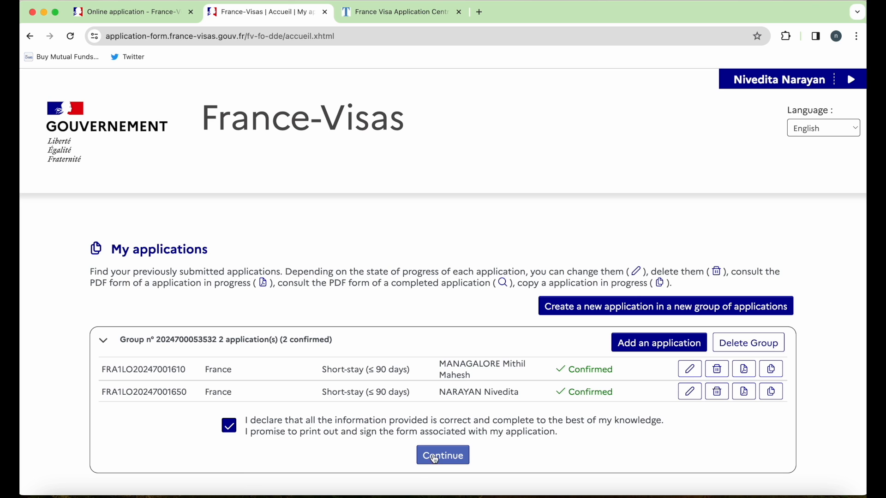
{"action": "left_click", "coordinate": [434, 458]}
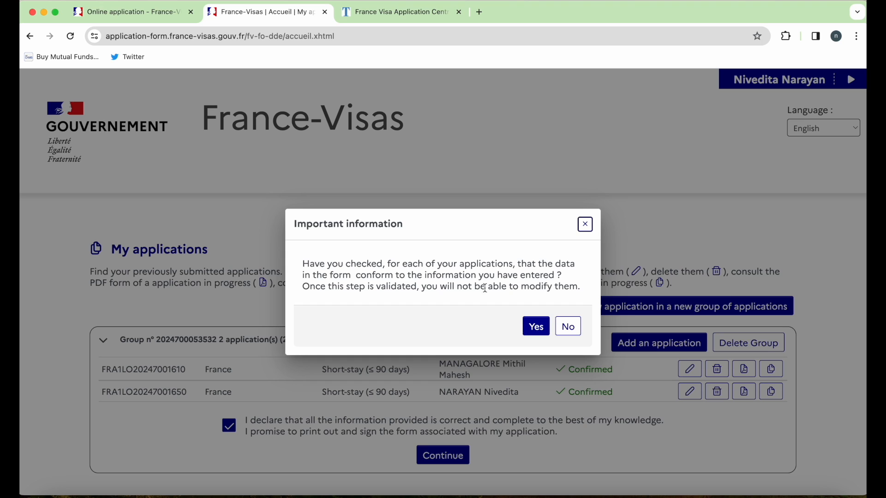
{"action": "left_click_drag", "start_coordinate": [456, 289], "coordinate": [558, 288]}
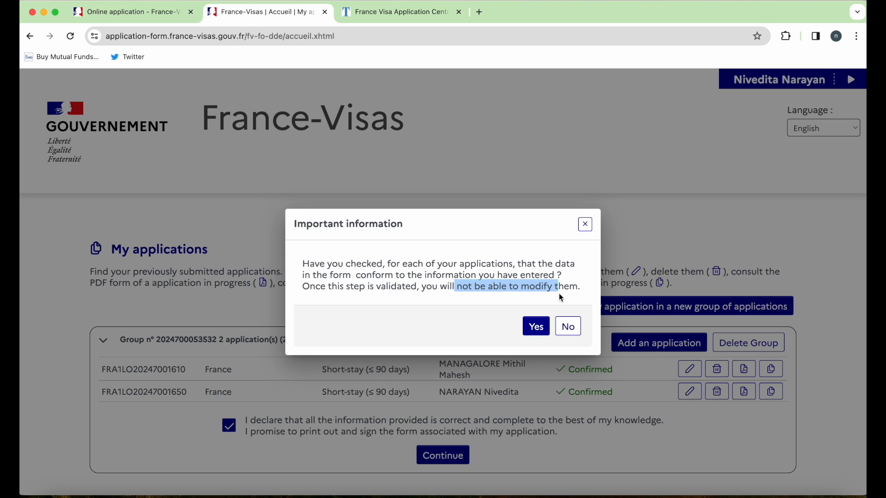
{"action": "left_click", "coordinate": [537, 328]}
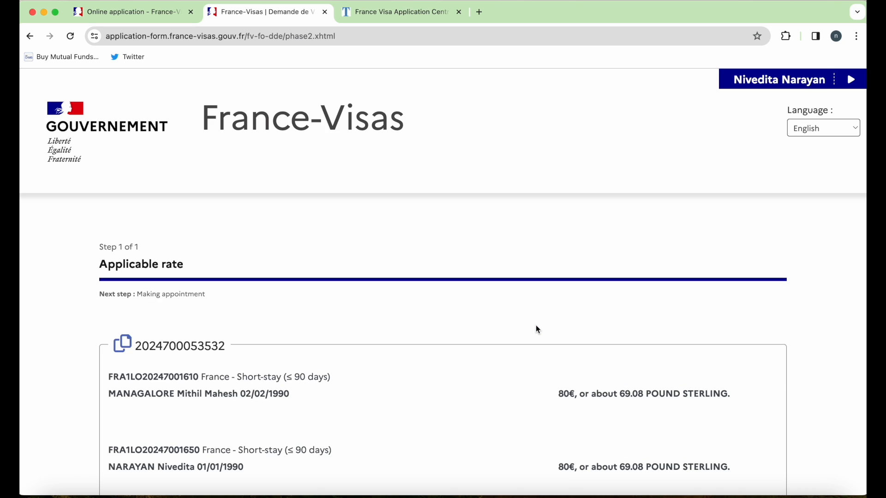
- Review the 80€ fees and payment-currency notes, then continue to the appointment step
{"action": "scroll", "coordinate": [537, 330], "scroll_direction": "down", "scroll_amount": 3}
{"action": "left_click_drag", "start_coordinate": [620, 255], "coordinate": [657, 254]}
{"action": "left_click_drag", "start_coordinate": [620, 322], "coordinate": [653, 325]}
{"action": "scroll", "coordinate": [654, 328], "scroll_direction": "down", "scroll_amount": 3}
{"action": "left_click_drag", "start_coordinate": [427, 293], "coordinate": [652, 296]}
{"action": "left_click_drag", "start_coordinate": [331, 318], "coordinate": [613, 326]}
{"action": "left_click", "coordinate": [113, 337]}
{"action": "left_click_drag", "start_coordinate": [112, 337], "coordinate": [289, 339]}
{"action": "left_click", "coordinate": [757, 406]}
- Tick and then untick the visa-centre certification box on the appointment page
{"action": "left_click_drag", "start_coordinate": [94, 265], "coordinate": [319, 266]}
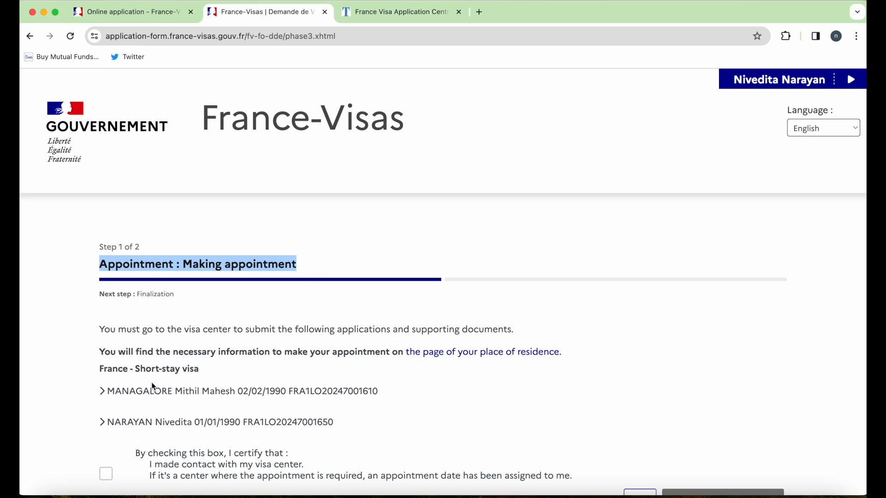
{"action": "scroll", "coordinate": [203, 373], "scroll_direction": "down", "scroll_amount": 3}
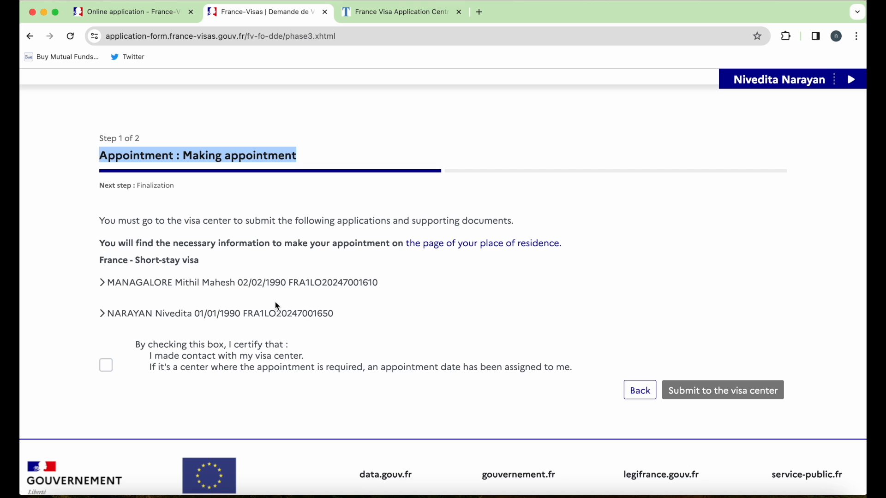
{"action": "left_click", "coordinate": [106, 366]}
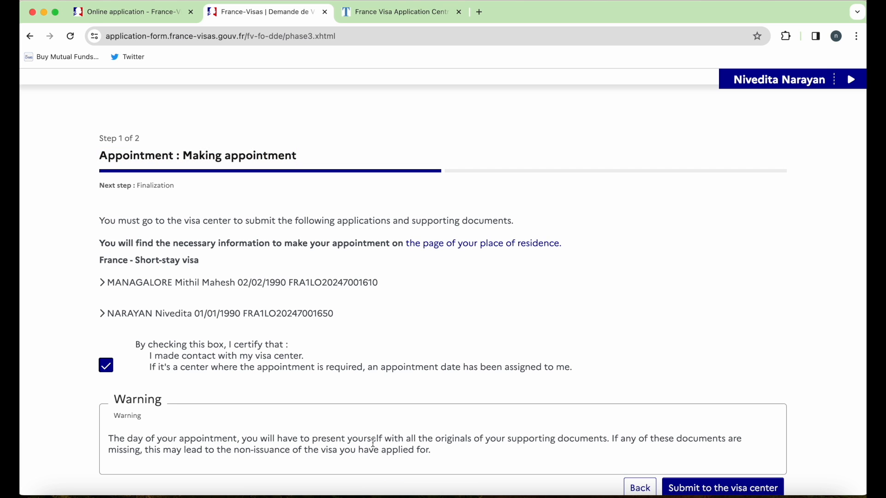
{"action": "scroll", "coordinate": [374, 443], "scroll_direction": "down", "scroll_amount": 2}
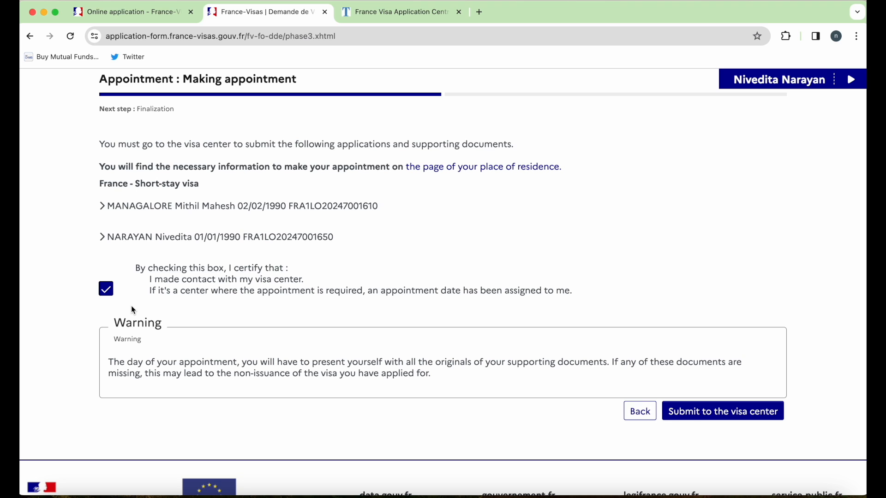
{"action": "left_click", "coordinate": [106, 289]}
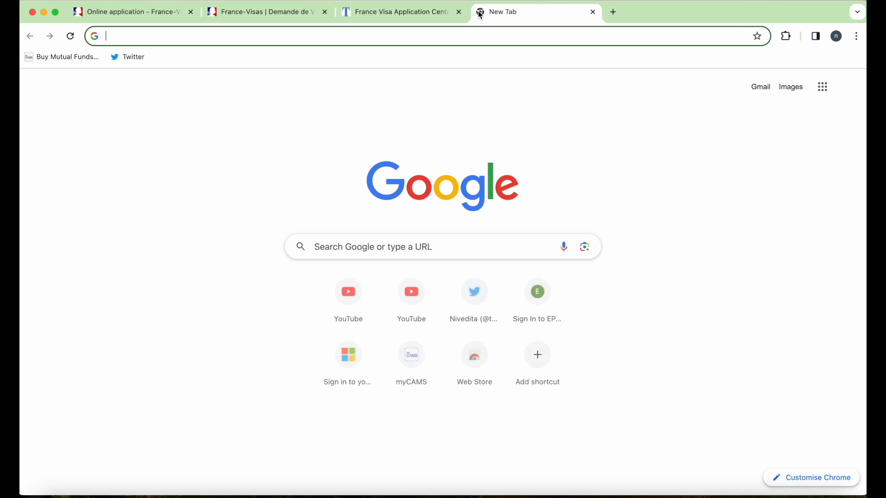
- Search 'tls france visa ppoin' and open the TLScontact French visa centre site
{"action": "type", "text": "tls france visa ppoin"}
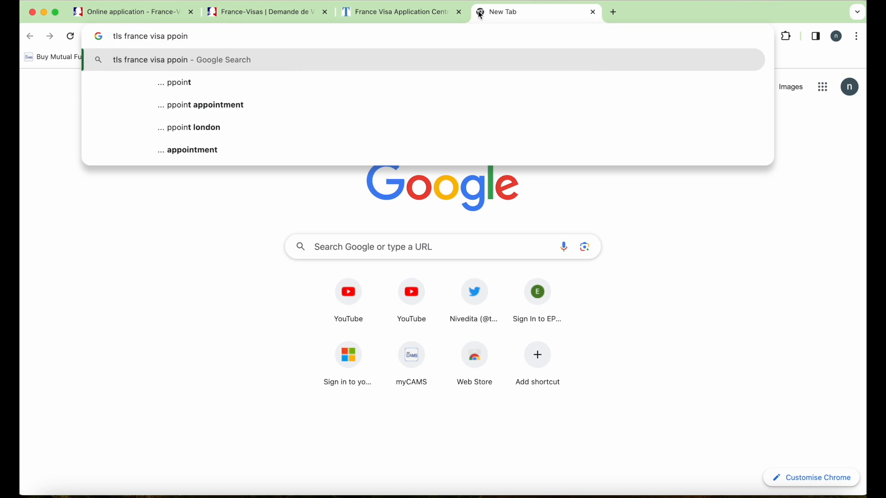
{"action": "left_click", "coordinate": [352, 111]}
{"action": "scroll", "coordinate": [257, 253], "scroll_direction": "down", "scroll_amount": 5}
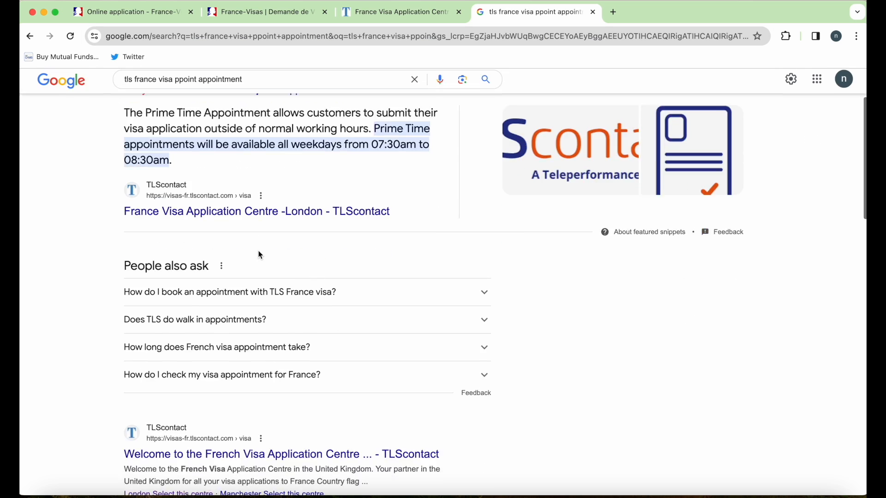
{"action": "left_click", "coordinate": [253, 312]}
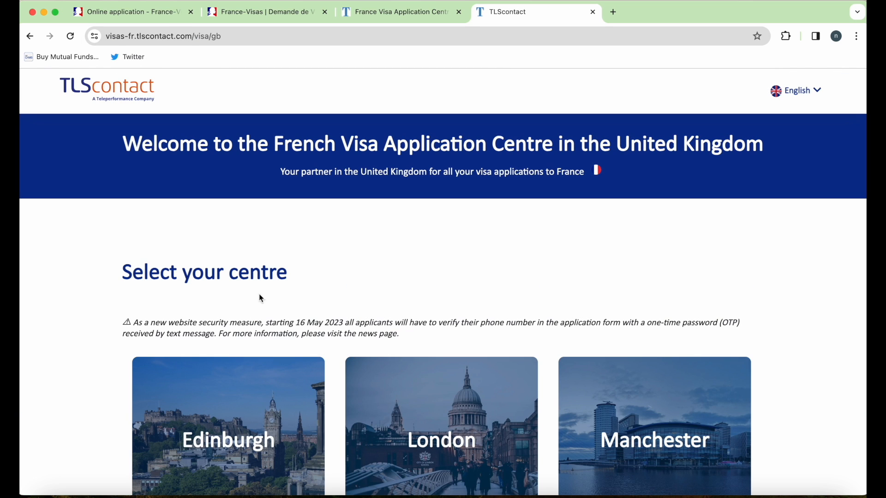
- Close the extra tab and choose the London visa application centre for sign-in
{"action": "left_click", "coordinate": [459, 12]}
{"action": "scroll", "coordinate": [444, 279], "scroll_direction": "down", "scroll_amount": 3}
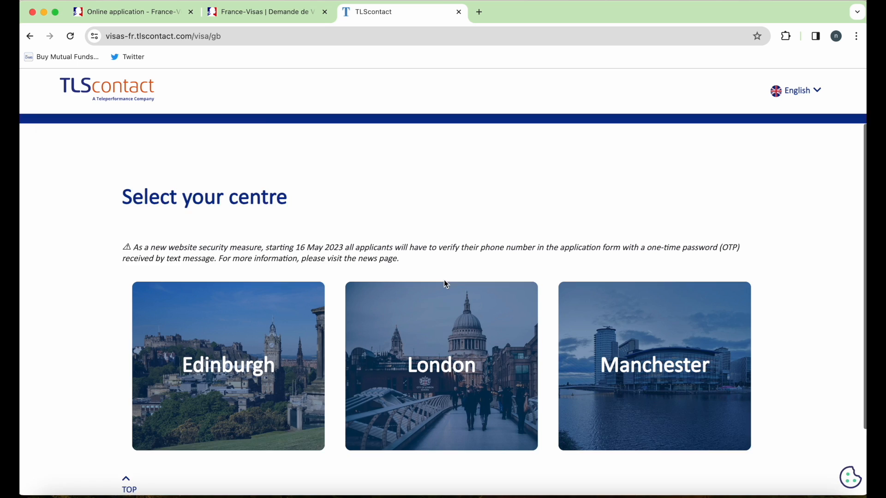
{"action": "scroll", "coordinate": [444, 280], "scroll_direction": "down", "scroll_amount": 3}
{"action": "left_click", "coordinate": [444, 280]}
{"action": "scroll", "coordinate": [438, 319], "scroll_direction": "down", "scroll_amount": 5}
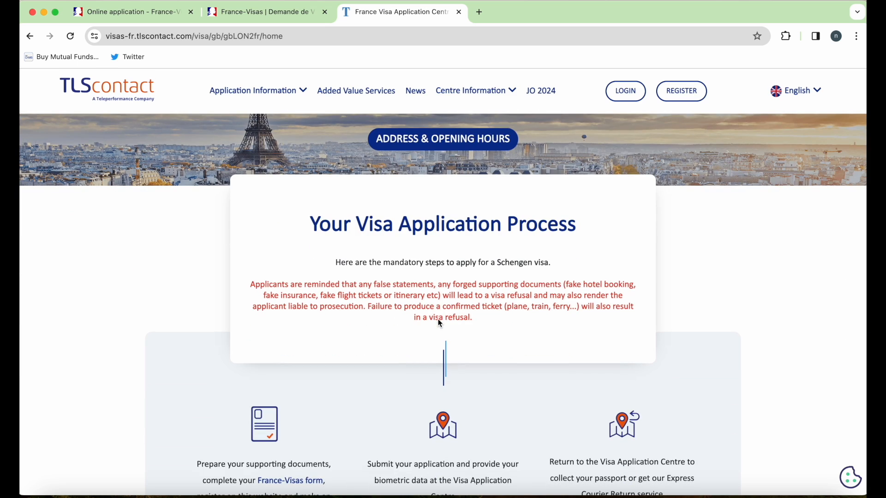
{"action": "left_click", "coordinate": [626, 92]}
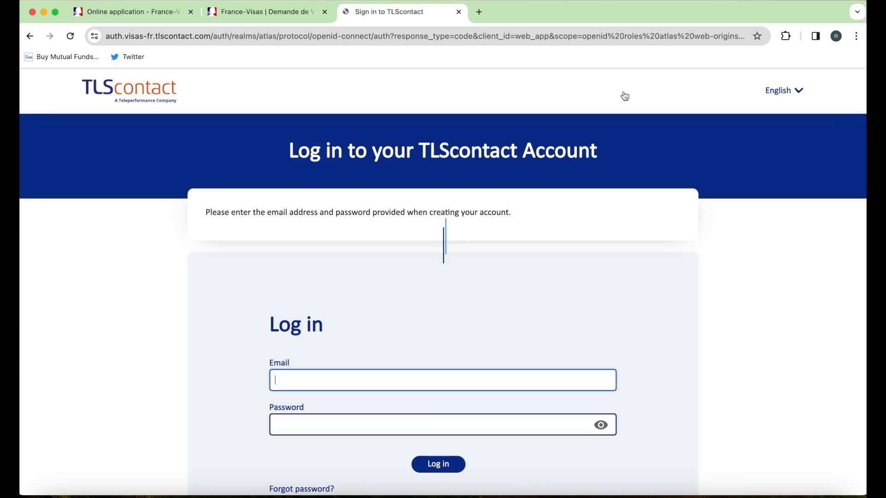
- Decline all the marketing consent options in the privacy settings
{"action": "scroll", "coordinate": [676, 344], "scroll_direction": "down", "scroll_amount": 2}
{"action": "scroll", "coordinate": [677, 345], "scroll_direction": "up", "scroll_amount": 2}
{"action": "scroll", "coordinate": [676, 345], "scroll_direction": "down", "scroll_amount": 2}
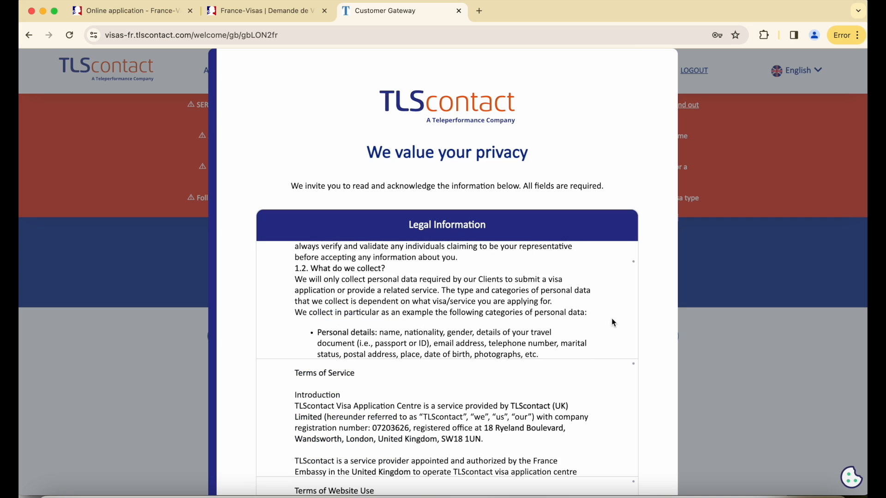
{"action": "scroll", "coordinate": [612, 319], "scroll_direction": "down", "scroll_amount": 11}
{"action": "left_click", "coordinate": [418, 232]}
{"action": "left_click", "coordinate": [421, 281]}
{"action": "left_click", "coordinate": [419, 328]}
{"action": "scroll", "coordinate": [420, 330], "scroll_direction": "down", "scroll_amount": 2}
{"action": "left_click", "coordinate": [418, 356]}
- Create a new TLScontact application form
{"action": "scroll", "coordinate": [506, 424], "scroll_direction": "up", "scroll_amount": 5}
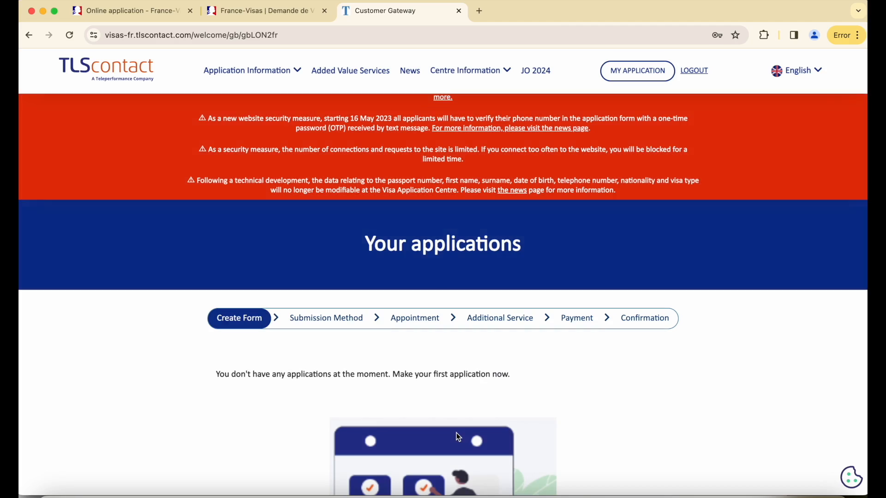
{"action": "scroll", "coordinate": [502, 343], "scroll_direction": "down", "scroll_amount": 5}
{"action": "scroll", "coordinate": [450, 390], "scroll_direction": "up", "scroll_amount": 4}
{"action": "scroll", "coordinate": [448, 391], "scroll_direction": "up", "scroll_amount": 3}
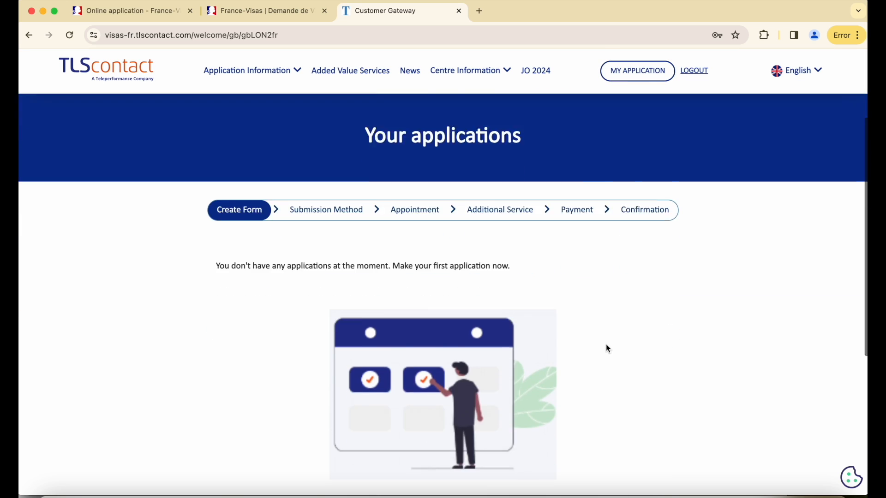
{"action": "scroll", "coordinate": [606, 344], "scroll_direction": "down", "scroll_amount": 4}
{"action": "left_click", "coordinate": [441, 340]}
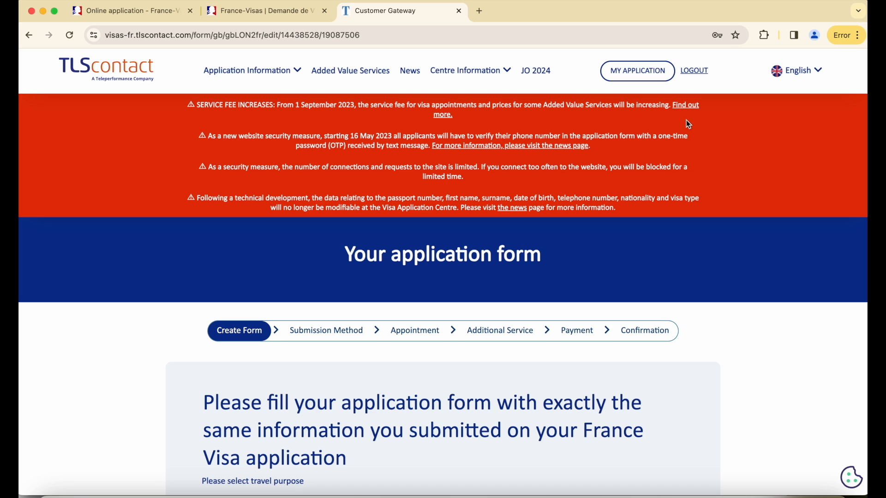
{"action": "left_click_drag", "start_coordinate": [595, 146], "coordinate": [205, 136]}
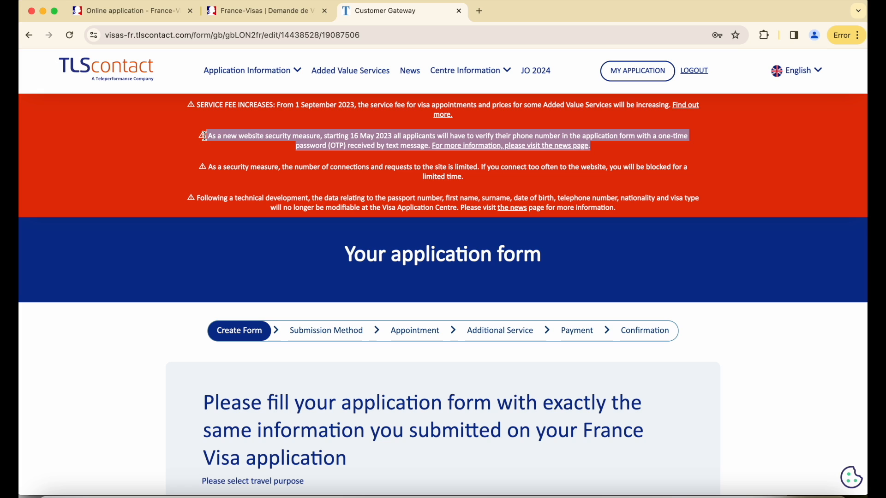
{"action": "left_click", "coordinate": [420, 169]}
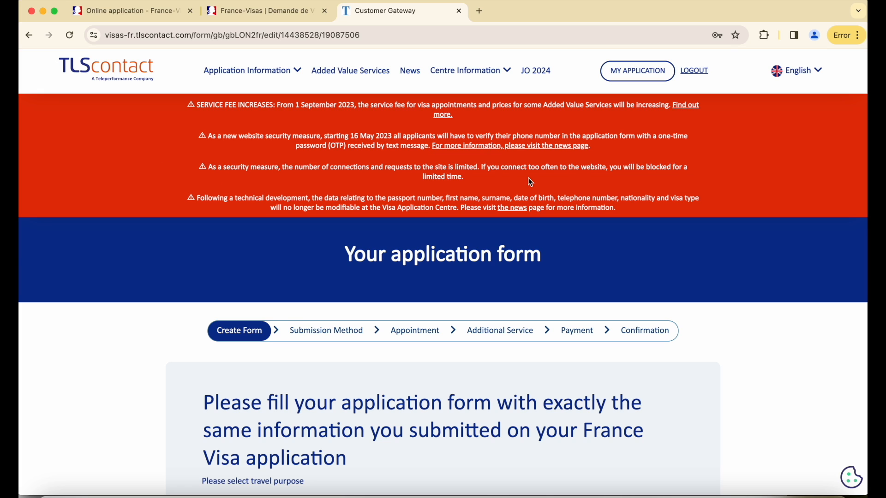
{"action": "left_click_drag", "start_coordinate": [686, 170], "coordinate": [196, 165]}
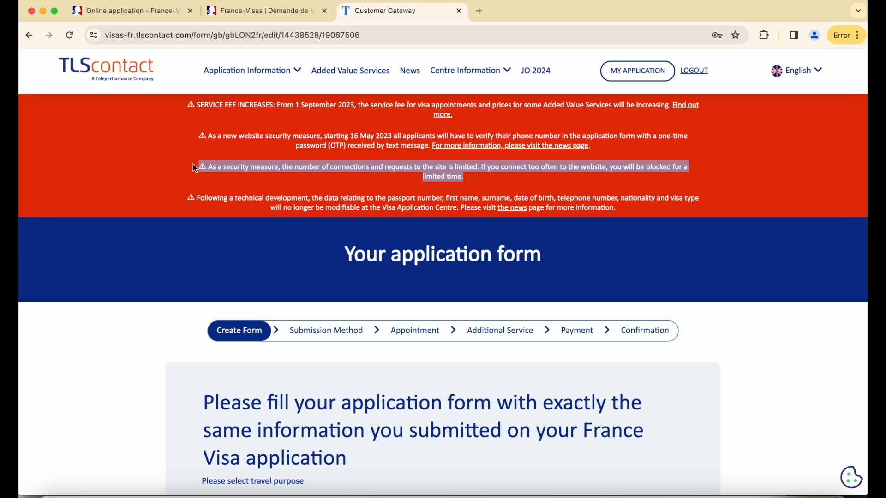
{"action": "triple_click", "coordinate": [632, 209]}
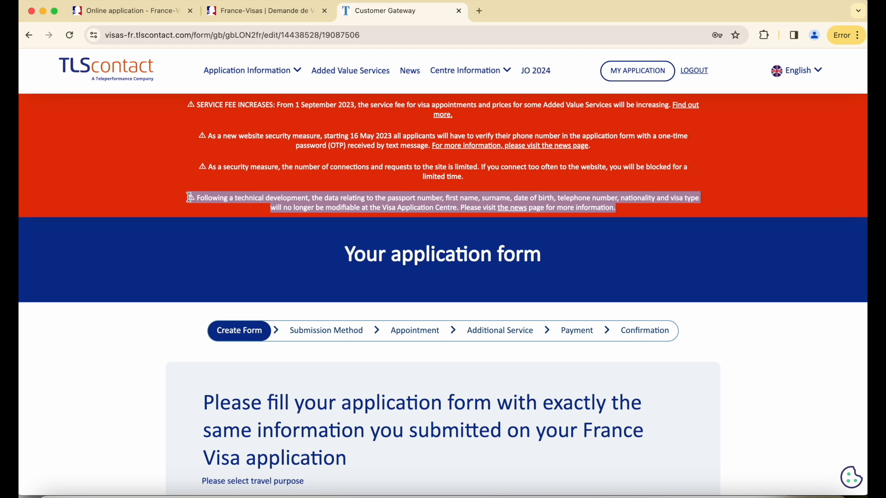
- Clear the highlight on the last notice and view the TLScontact news page
{"action": "left_click", "coordinate": [599, 217]}
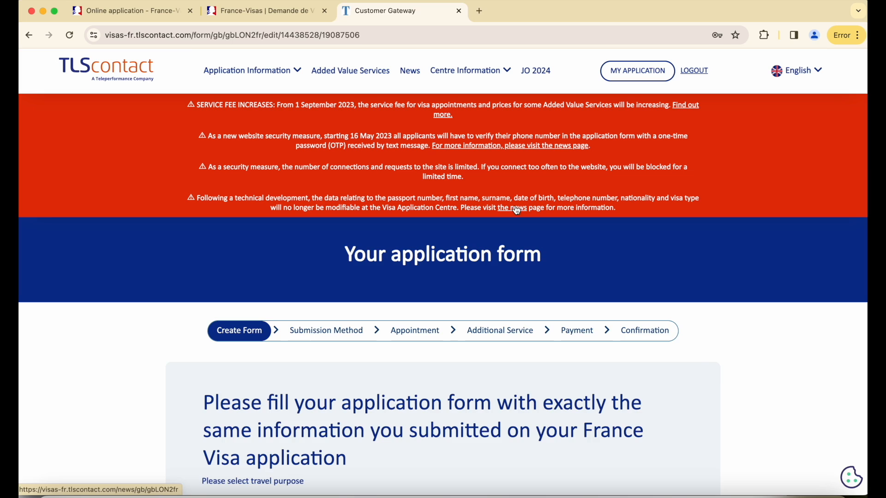
{"action": "left_click", "coordinate": [516, 208], "text": "super"}
{"action": "left_click", "coordinate": [533, 12]}
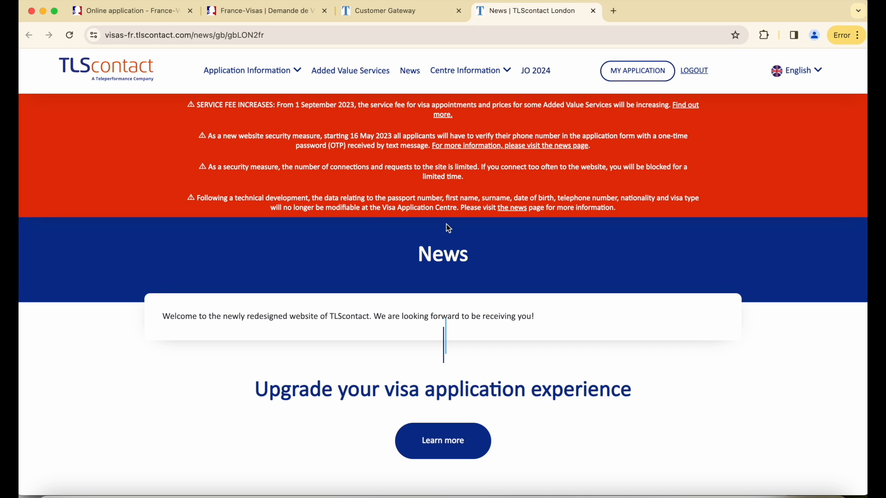
{"action": "scroll", "coordinate": [446, 224], "scroll_direction": "down", "scroll_amount": 15}
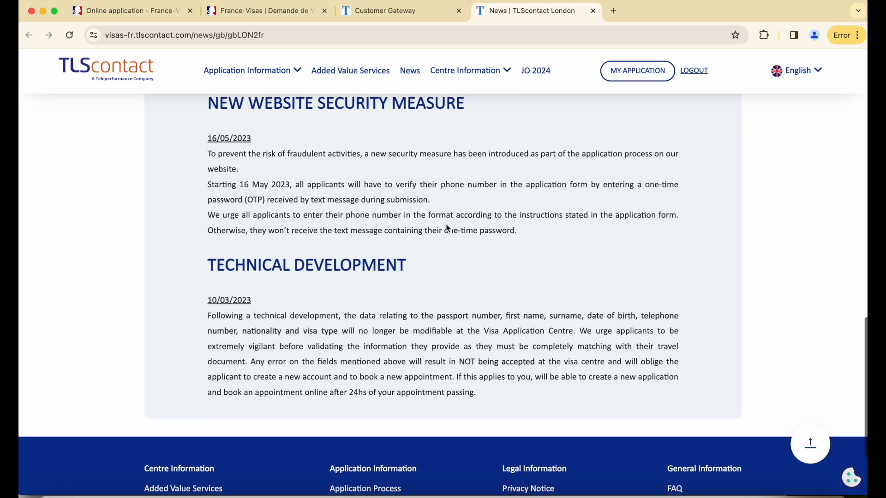
- Copy the reference number from the France-Visas application for the TLScontact form
{"action": "left_click", "coordinate": [400, 10]}
{"action": "scroll", "coordinate": [340, 263], "scroll_direction": "down", "scroll_amount": 5}
{"action": "left_click", "coordinate": [300, 16]}
{"action": "left_click_drag", "start_coordinate": [282, 363], "coordinate": [382, 367]}
{"action": "key", "text": "super+c"}
{"action": "left_click", "coordinate": [400, 11]}
- Paste the France-Visas reference number into the form's reference field, trimming the last digits
{"action": "key", "text": "super+v"}
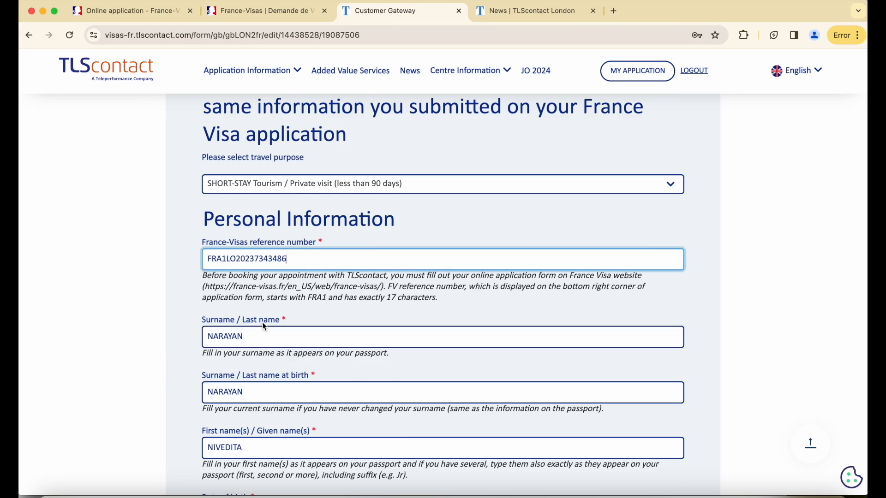
{"action": "scroll", "coordinate": [263, 326], "scroll_direction": "down", "scroll_amount": 6}
{"action": "left_click", "coordinate": [271, 16]}
{"action": "double_click", "coordinate": [272, 392]}
{"action": "key", "text": "super+c"}
{"action": "left_click", "coordinate": [441, 13]}
{"action": "scroll", "coordinate": [254, 127], "scroll_direction": "up", "scroll_amount": 3}
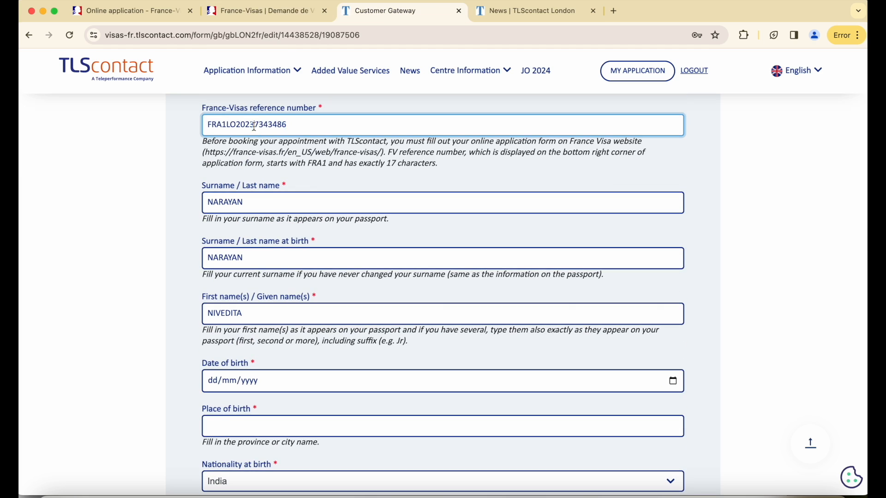
{"action": "key", "text": "BackSpace"}
{"action": "key", "text": "BackSpace"}
{"action": "scroll", "coordinate": [254, 126], "scroll_direction": "down", "scroll_amount": 2}
- Set the travel purpose to SHORT-STAY Tourism / Private visit
{"action": "left_click", "coordinate": [212, 281]}
{"action": "scroll", "coordinate": [377, 283], "scroll_direction": "down", "scroll_amount": 3}
{"action": "left_click", "coordinate": [377, 283]}
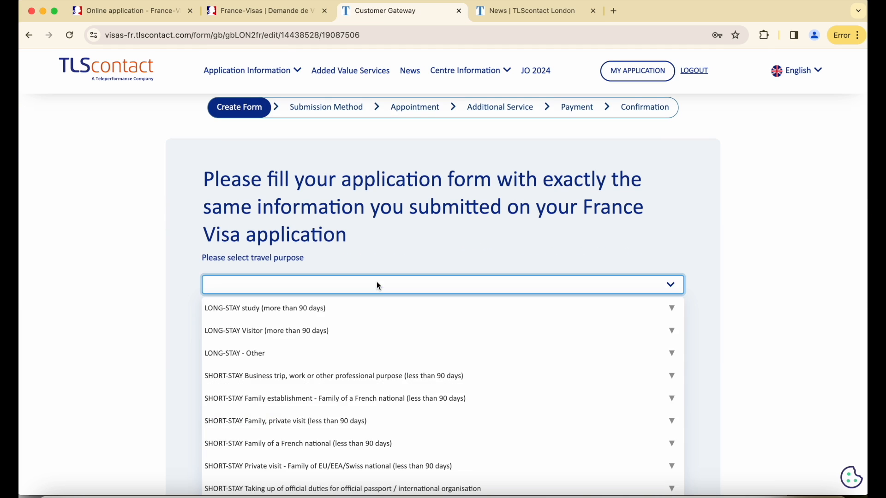
{"action": "scroll", "coordinate": [341, 346], "scroll_direction": "down", "scroll_amount": 1}
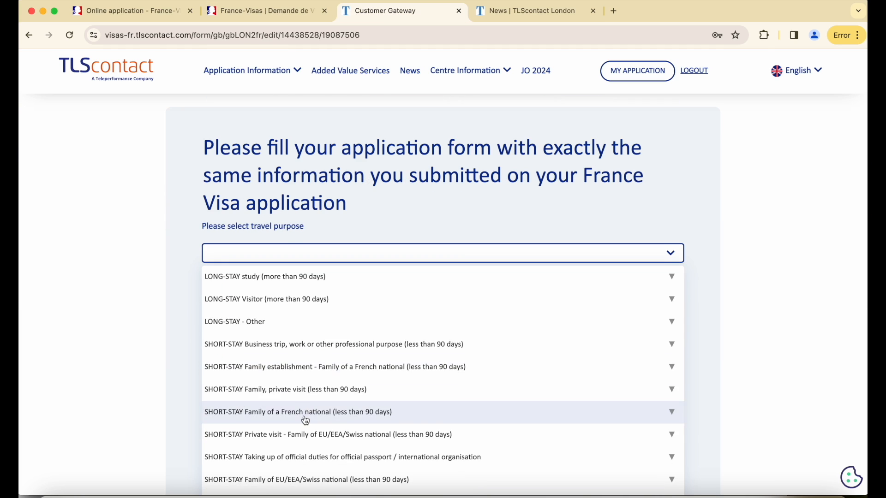
{"action": "scroll", "coordinate": [305, 421], "scroll_direction": "down", "scroll_amount": 2}
{"action": "left_click", "coordinate": [292, 441]}
{"action": "scroll", "coordinate": [344, 391], "scroll_direction": "down", "scroll_amount": 2}
{"action": "scroll", "coordinate": [288, 368], "scroll_direction": "up", "scroll_amount": 3}
{"action": "left_click", "coordinate": [289, 372]}
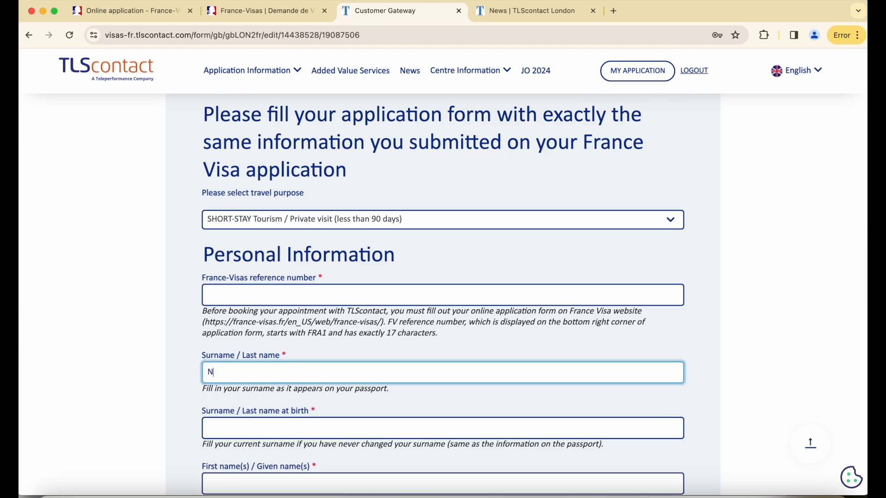
{"action": "key", "text": "Tab"}
{"action": "key", "text": "Tab"}
{"action": "scroll", "coordinate": [300, 433], "scroll_direction": "down", "scroll_amount": 3}
{"action": "left_click", "coordinate": [300, 433]}
{"action": "left_click", "coordinate": [253, 474]}
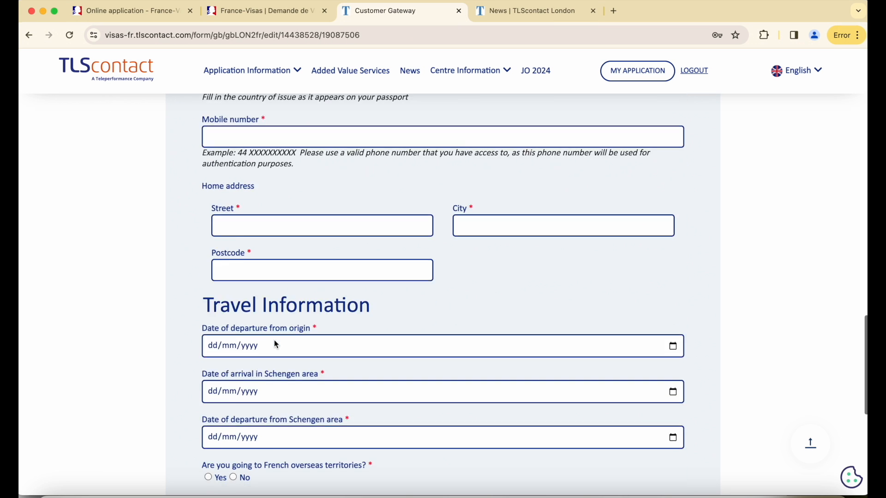
- Set the departure date to 31/05/2024 and begin the arrival date
{"action": "scroll", "coordinate": [275, 344], "scroll_direction": "down", "scroll_amount": 2}
{"action": "left_click", "coordinate": [273, 255]}
{"action": "left_click", "coordinate": [236, 279]}
{"action": "left_click", "coordinate": [258, 370]}
{"action": "left_click", "coordinate": [220, 349]}
{"action": "left_click", "coordinate": [278, 380]}
{"action": "left_click", "coordinate": [283, 302]}
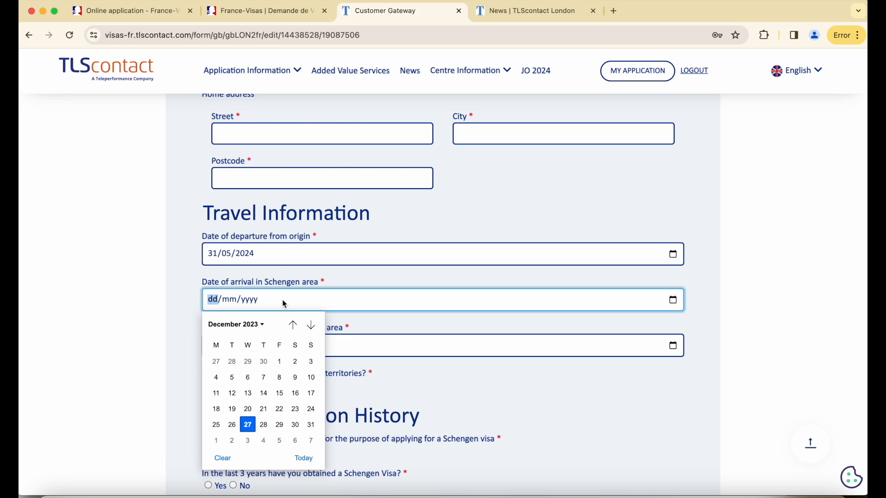
{"action": "left_click", "coordinate": [288, 293]}
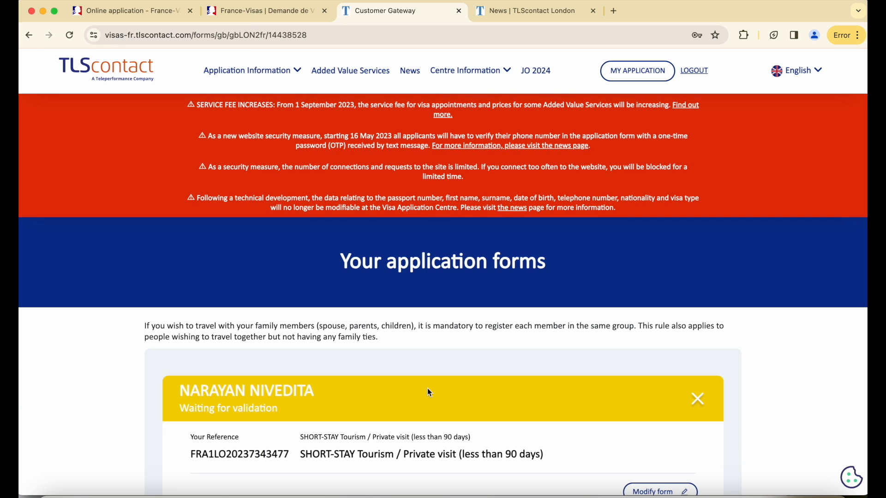
- Add a second group member and scroll the list to the Submit button
{"action": "scroll", "coordinate": [430, 392], "scroll_direction": "down", "scroll_amount": 3}
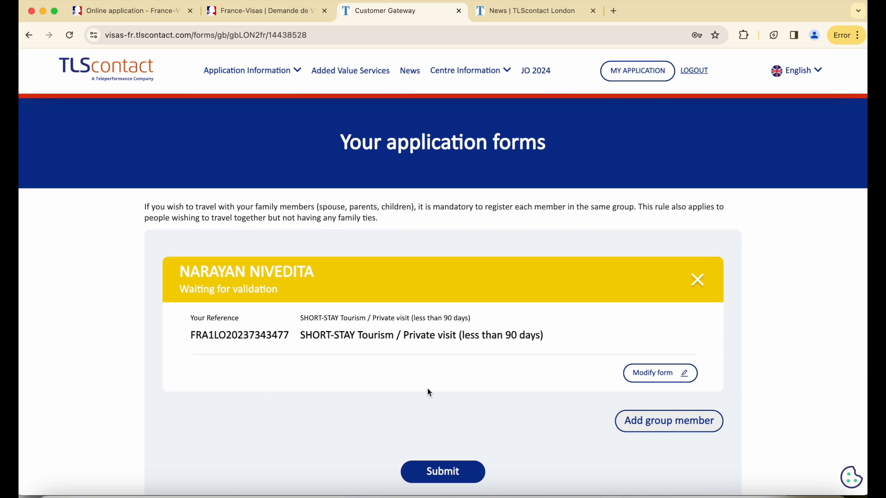
{"action": "scroll", "coordinate": [429, 392], "scroll_direction": "down", "scroll_amount": 2}
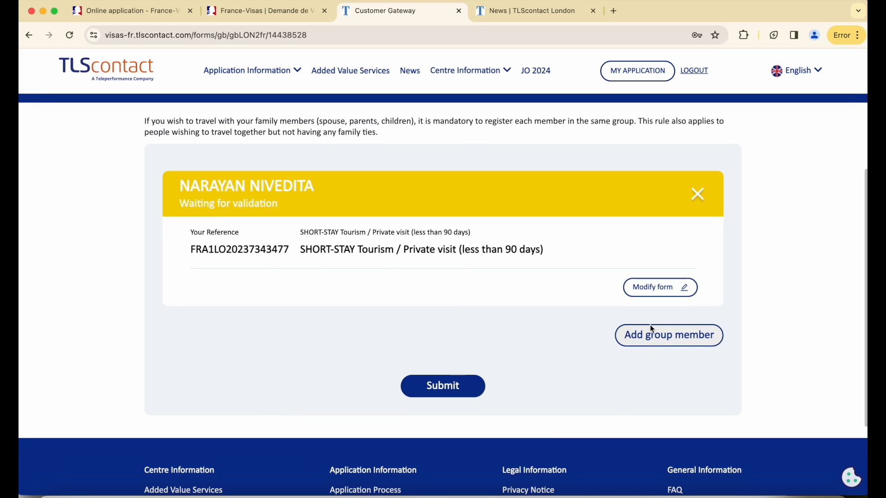
{"action": "left_click", "coordinate": [652, 341]}
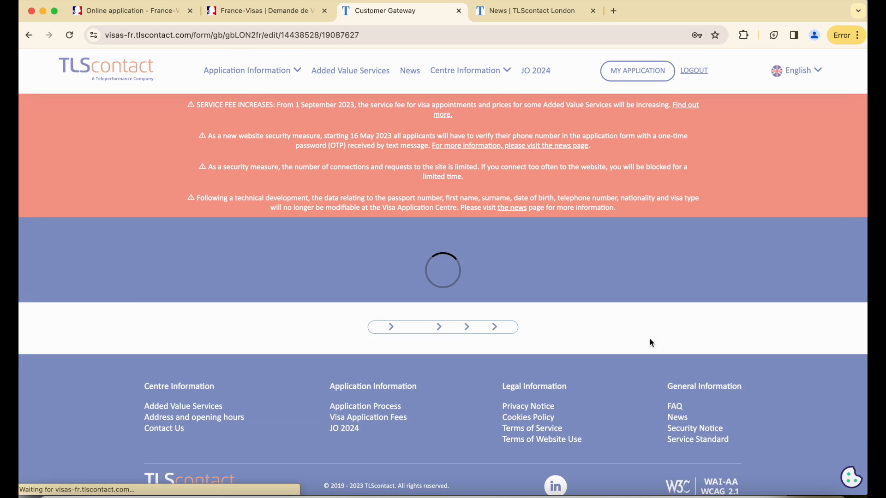
{"action": "scroll", "coordinate": [652, 343], "scroll_direction": "down", "scroll_amount": 1}
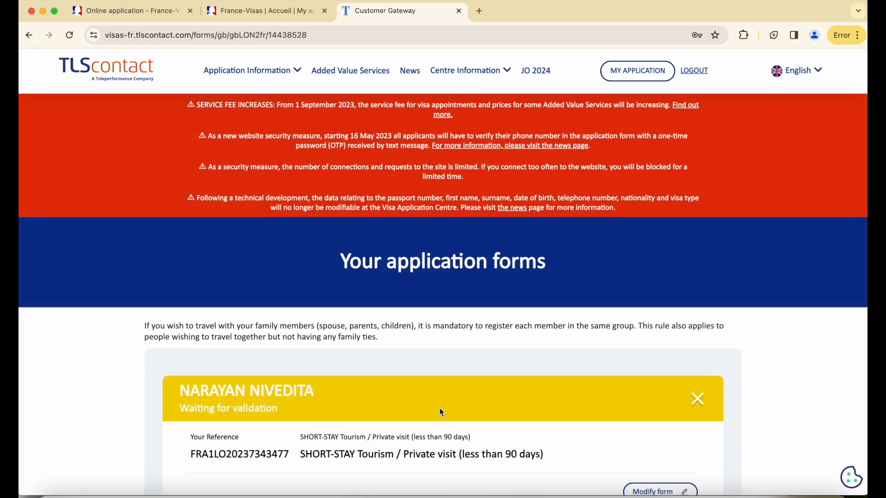
{"action": "scroll", "coordinate": [439, 407], "scroll_direction": "down", "scroll_amount": 6}
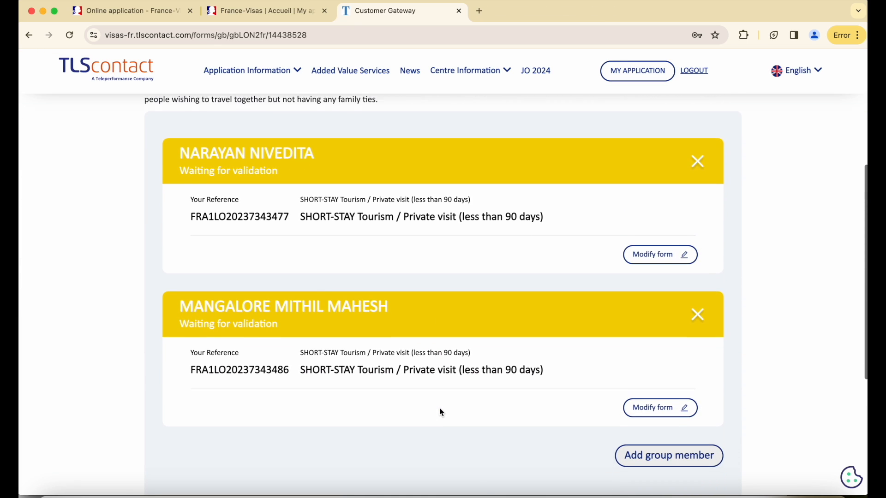
{"action": "scroll", "coordinate": [440, 409], "scroll_direction": "up", "scroll_amount": 1}
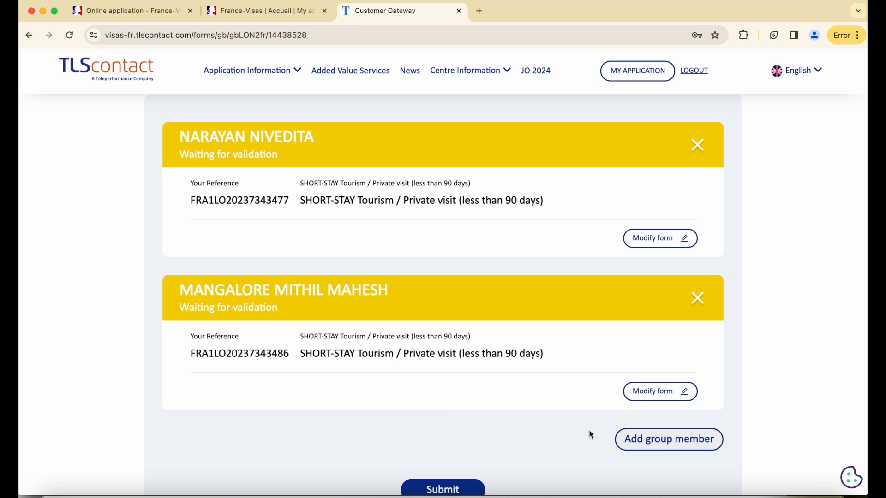
{"action": "scroll", "coordinate": [461, 445], "scroll_direction": "down", "scroll_amount": 1}
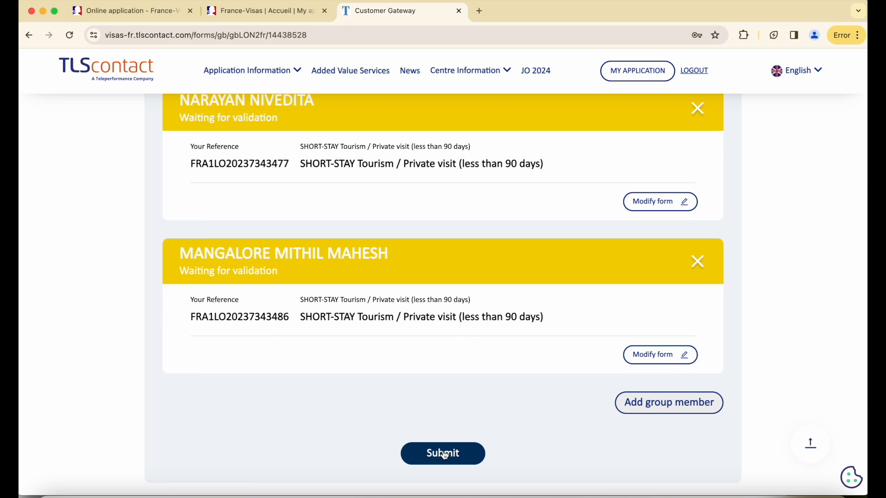
{"action": "scroll", "coordinate": [453, 417], "scroll_direction": "up", "scroll_amount": 1}
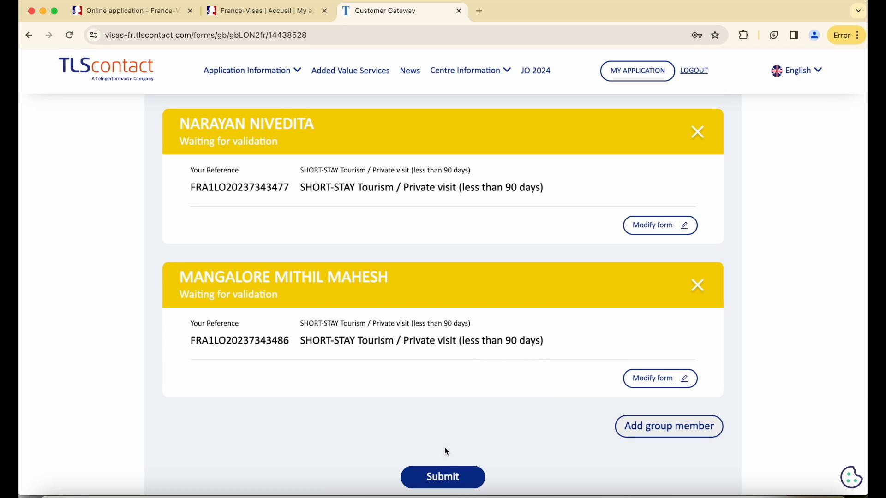
- After the blocked submit, re-save the first applicant's form as a draft so both show Valid
{"action": "left_click", "coordinate": [444, 473]}
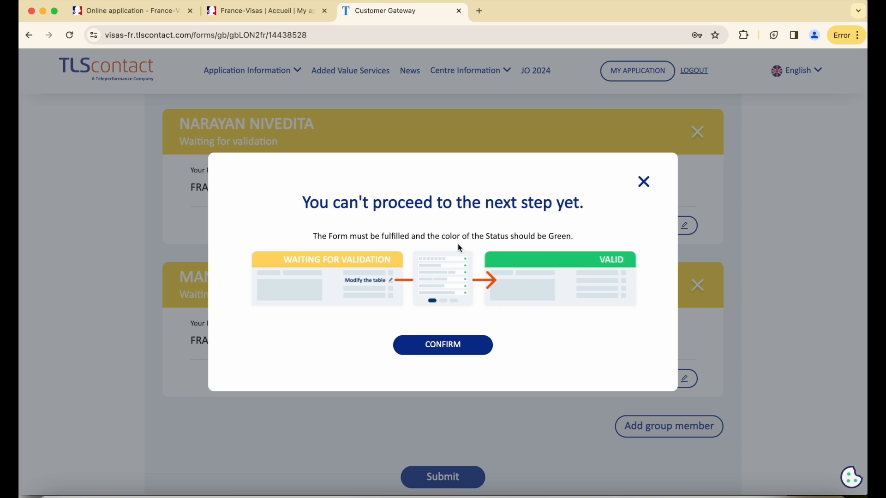
{"action": "left_click", "coordinate": [645, 183]}
{"action": "left_click", "coordinate": [661, 225]}
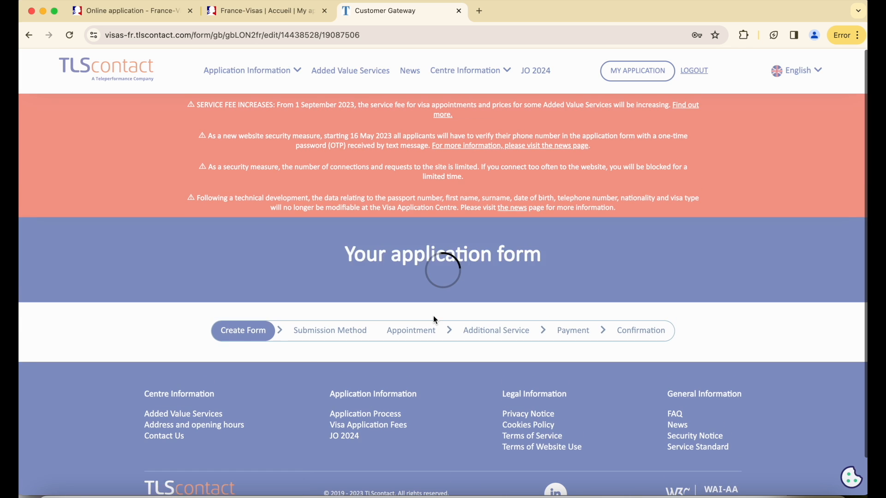
{"action": "scroll", "coordinate": [438, 309], "scroll_direction": "down", "scroll_amount": 15}
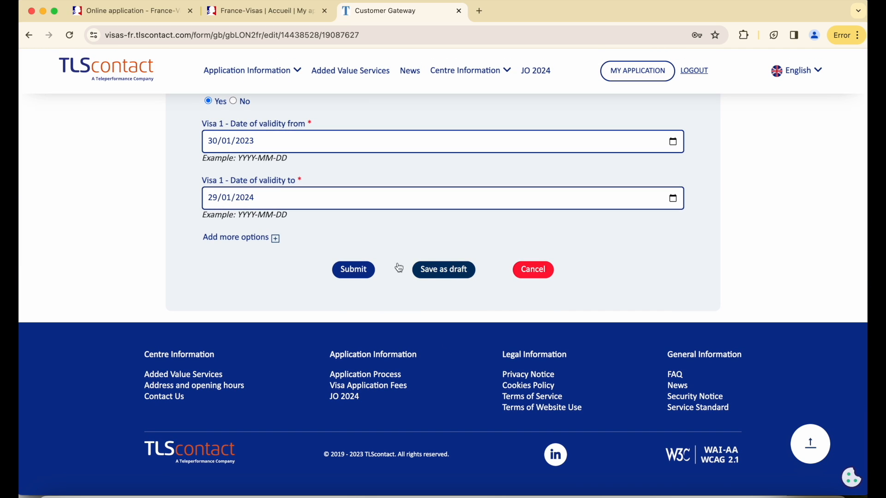
{"action": "left_click", "coordinate": [444, 269]}
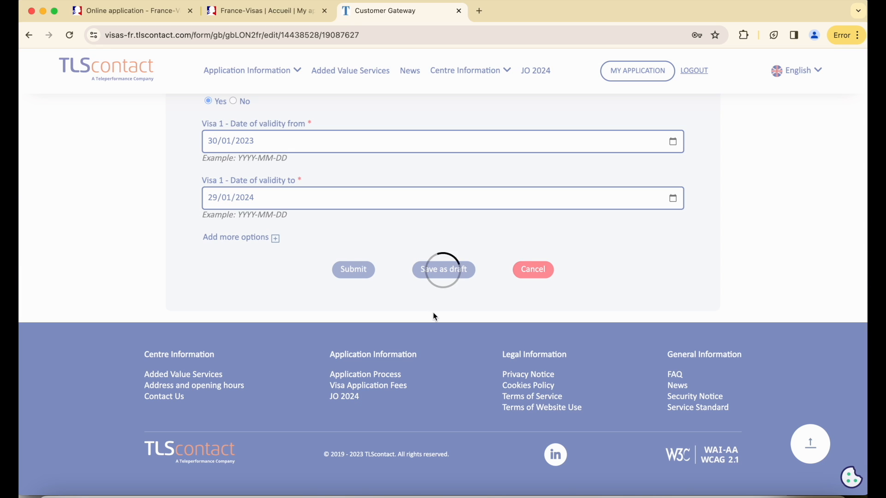
{"action": "scroll", "coordinate": [435, 316], "scroll_direction": "down", "scroll_amount": 5}
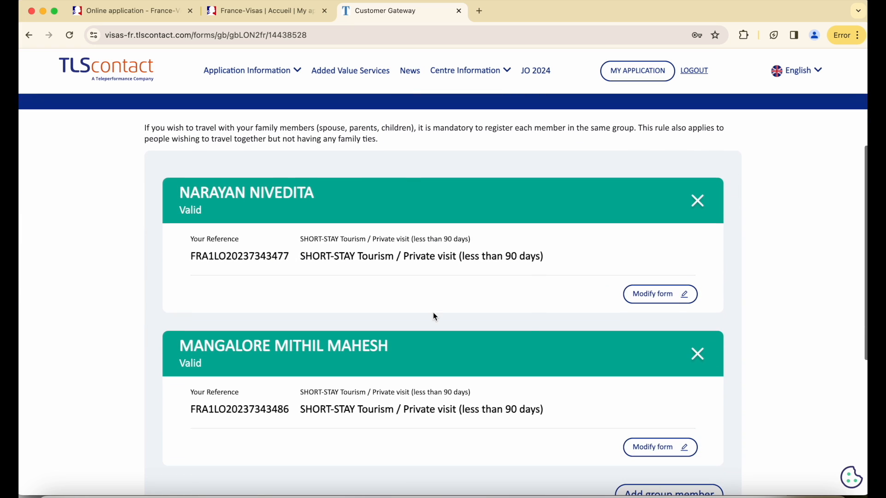
{"action": "scroll", "coordinate": [434, 315], "scroll_direction": "down", "scroll_amount": 3}
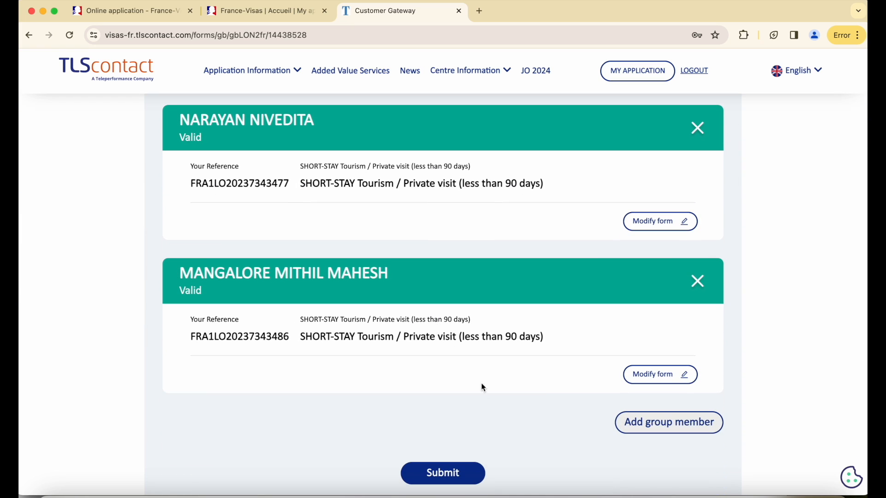
{"action": "scroll", "coordinate": [484, 397], "scroll_direction": "down", "scroll_amount": 1}
- Submit the group, confirm Group Validation, and confirm sending the mobile one-time password
{"action": "left_click", "coordinate": [445, 450]}
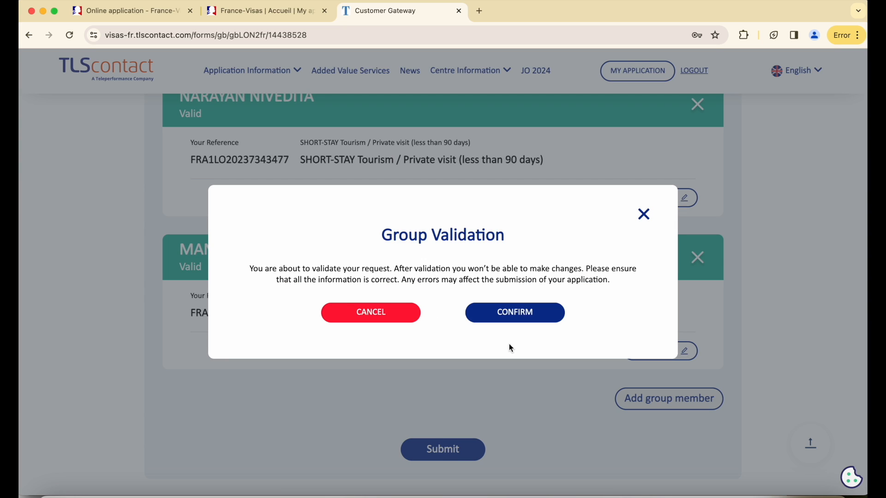
{"action": "left_click_drag", "start_coordinate": [383, 231], "coordinate": [510, 238]}
{"action": "left_click", "coordinate": [547, 321]}
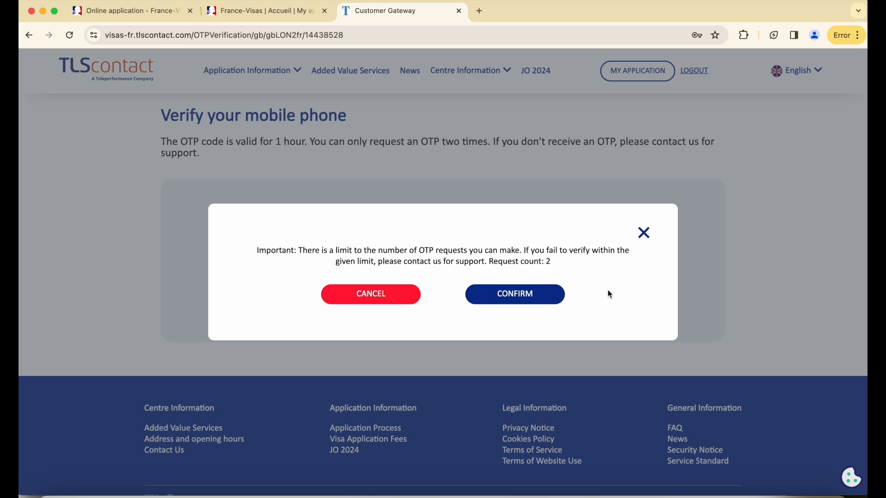
{"action": "left_click_drag", "start_coordinate": [552, 263], "coordinate": [254, 253]}
{"action": "double_click", "coordinate": [267, 251]}
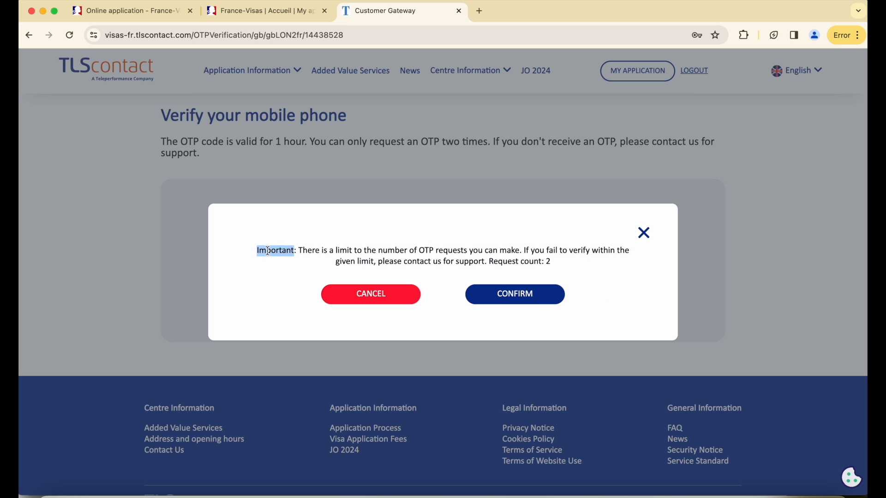
{"action": "left_click", "coordinate": [545, 302]}
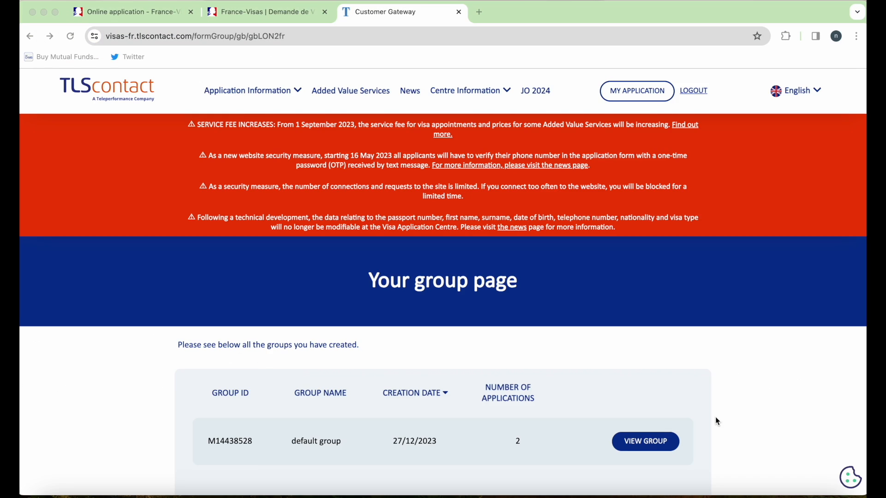
- Open the default group's applications and choose Book appointment
{"action": "scroll", "coordinate": [718, 420], "scroll_direction": "down", "scroll_amount": 1}
{"action": "scroll", "coordinate": [715, 417], "scroll_direction": "up", "scroll_amount": 3}
{"action": "scroll", "coordinate": [715, 416], "scroll_direction": "down", "scroll_amount": 3}
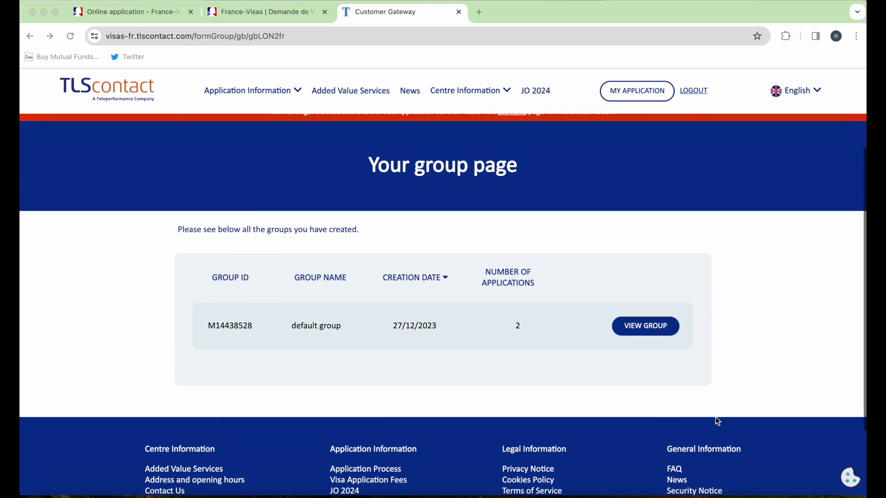
{"action": "left_click", "coordinate": [646, 320]}
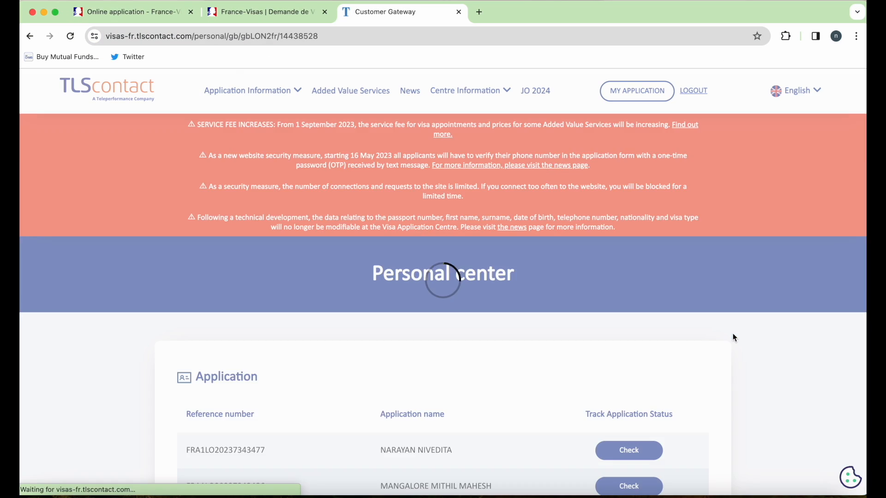
{"action": "scroll", "coordinate": [736, 338], "scroll_direction": "down", "scroll_amount": 3}
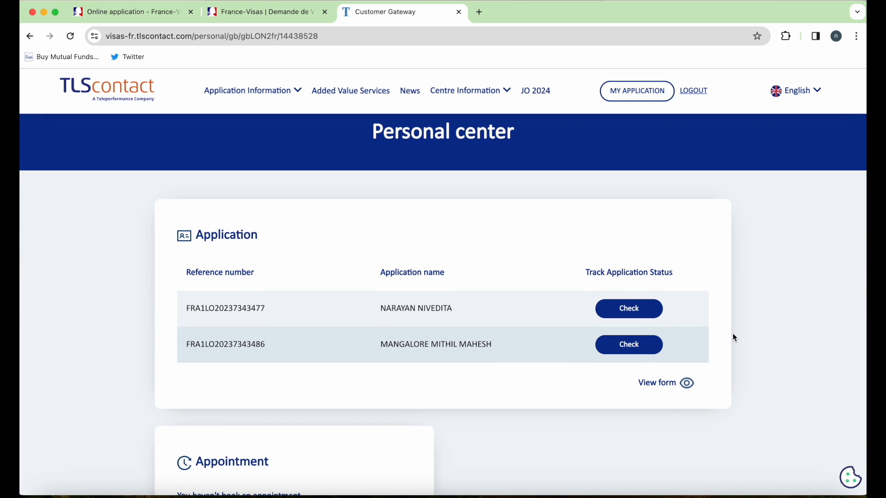
{"action": "scroll", "coordinate": [735, 338], "scroll_direction": "down", "scroll_amount": 2}
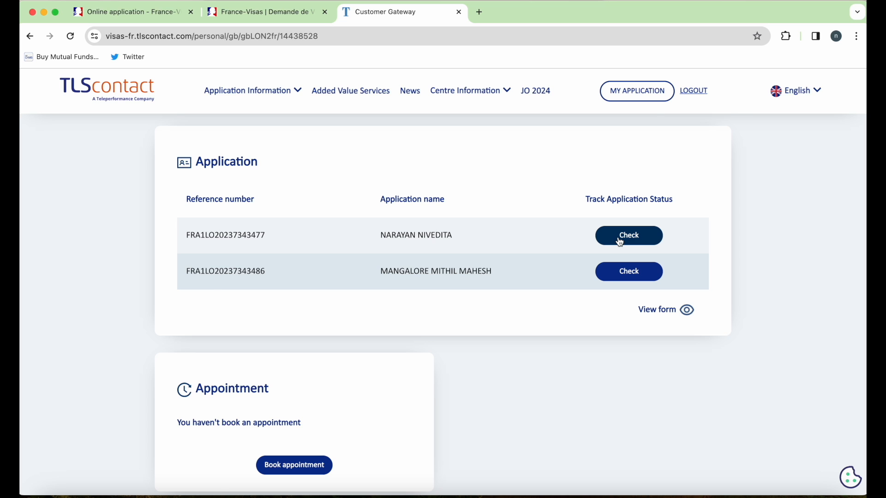
{"action": "scroll", "coordinate": [726, 411], "scroll_direction": "down", "scroll_amount": 3}
{"action": "scroll", "coordinate": [725, 411], "scroll_direction": "up", "scroll_amount": 2}
{"action": "scroll", "coordinate": [725, 411], "scroll_direction": "down", "scroll_amount": 3}
{"action": "scroll", "coordinate": [670, 387], "scroll_direction": "down", "scroll_amount": 1}
{"action": "left_click", "coordinate": [299, 215]}
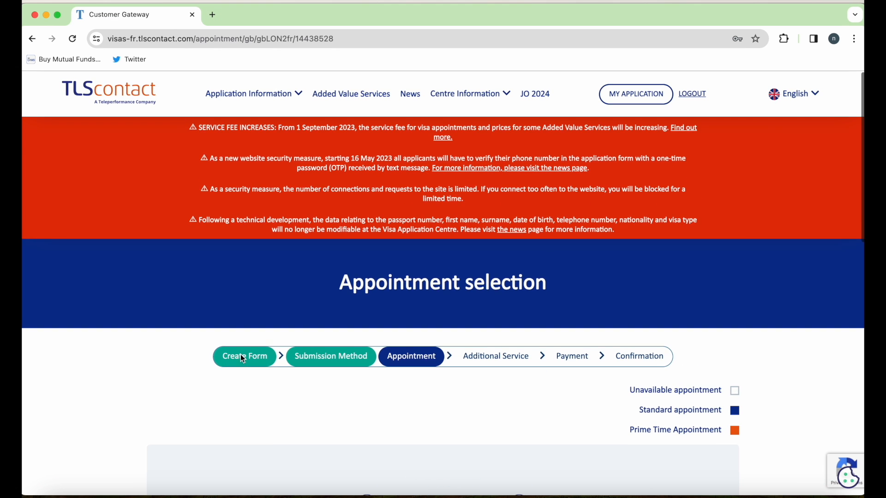
- Browse February's slots, then pick and cancel the Tuesday 9 January 08:30 slot
{"action": "scroll", "coordinate": [243, 358], "scroll_direction": "down", "scroll_amount": 5}
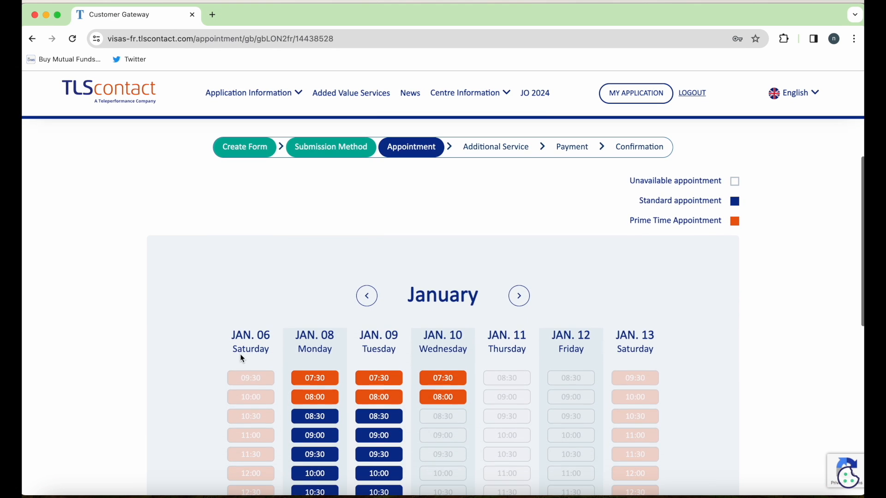
{"action": "scroll", "coordinate": [241, 357], "scroll_direction": "down", "scroll_amount": 3}
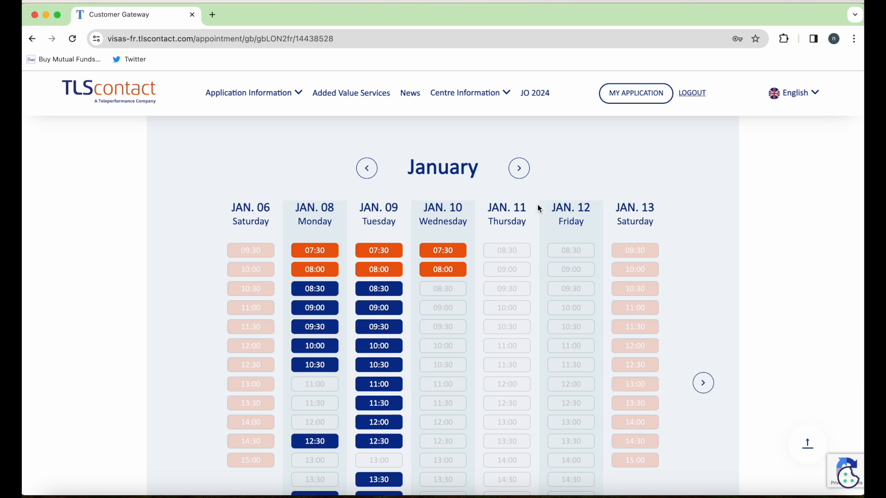
{"action": "left_click", "coordinate": [521, 171]}
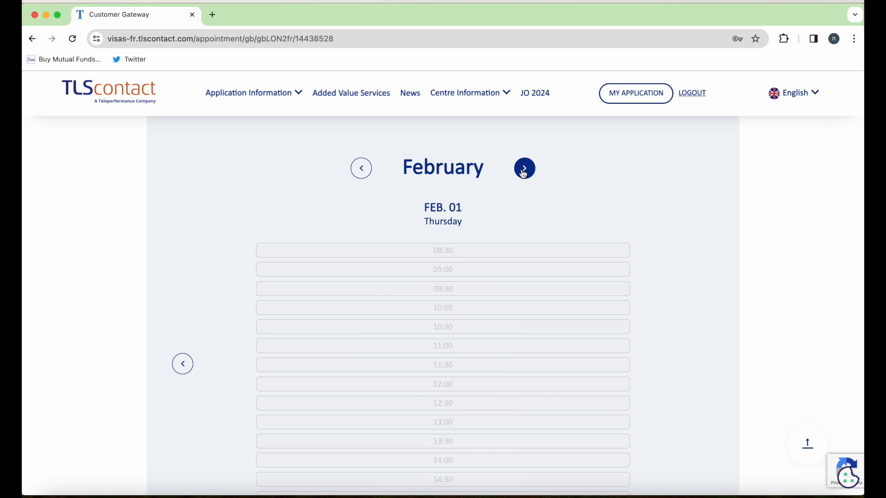
{"action": "scroll", "coordinate": [523, 173], "scroll_direction": "down", "scroll_amount": 1}
{"action": "scroll", "coordinate": [523, 174], "scroll_direction": "up", "scroll_amount": 1}
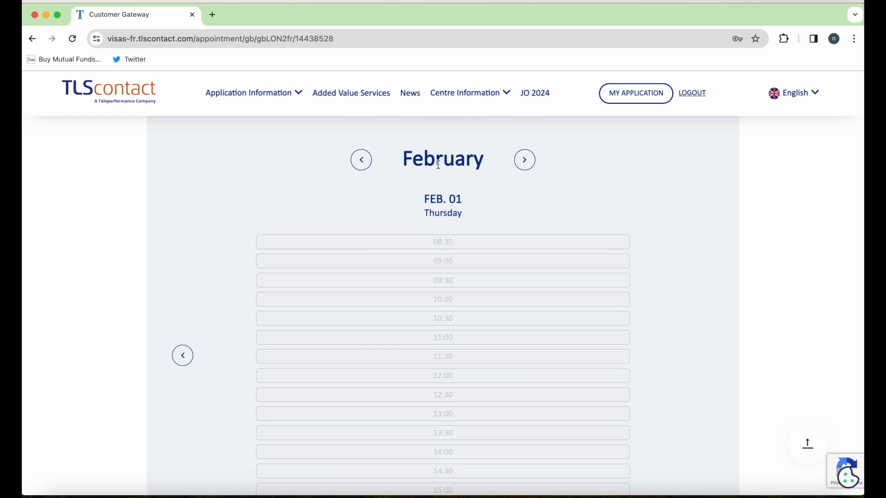
{"action": "left_click", "coordinate": [362, 162]}
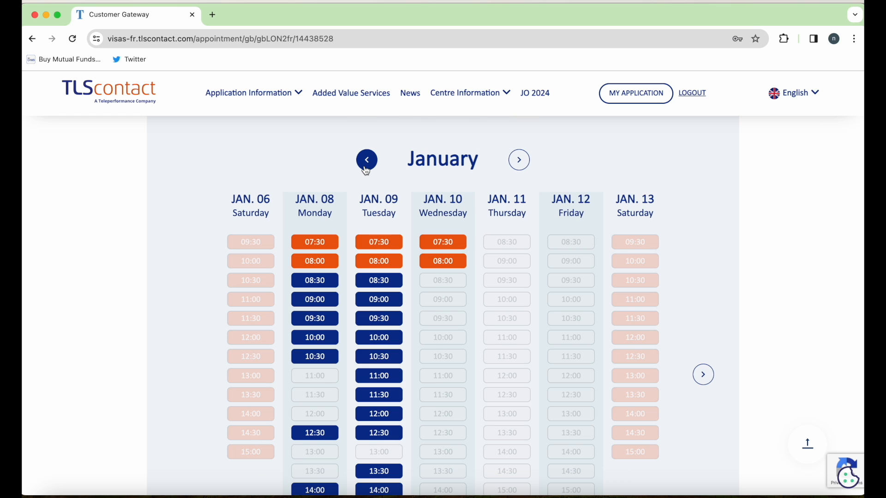
{"action": "left_click", "coordinate": [392, 284]}
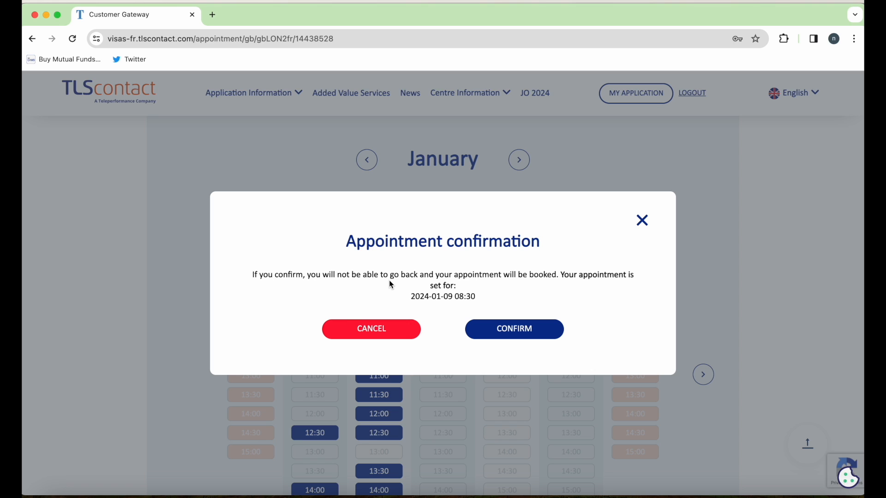
{"action": "left_click", "coordinate": [388, 328]}
- Inspect the Tuesday 08:00 Prime Time slot (60 GBP), close it, and review the booking steps
{"action": "left_click", "coordinate": [392, 265]}
{"action": "left_click_drag", "start_coordinate": [513, 273], "coordinate": [381, 273]}
{"action": "left_click", "coordinate": [643, 215]}
{"action": "scroll", "coordinate": [643, 216], "scroll_direction": "up", "scroll_amount": 1}
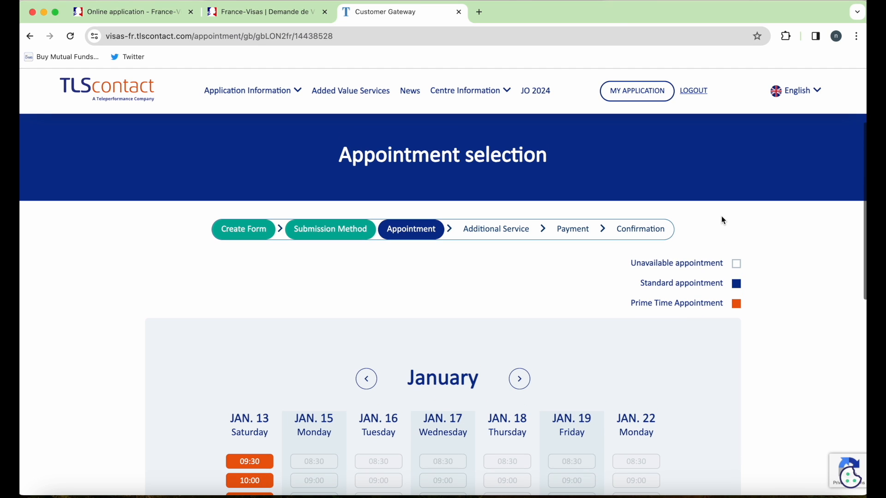
{"action": "scroll", "coordinate": [722, 217], "scroll_direction": "up", "scroll_amount": 1}
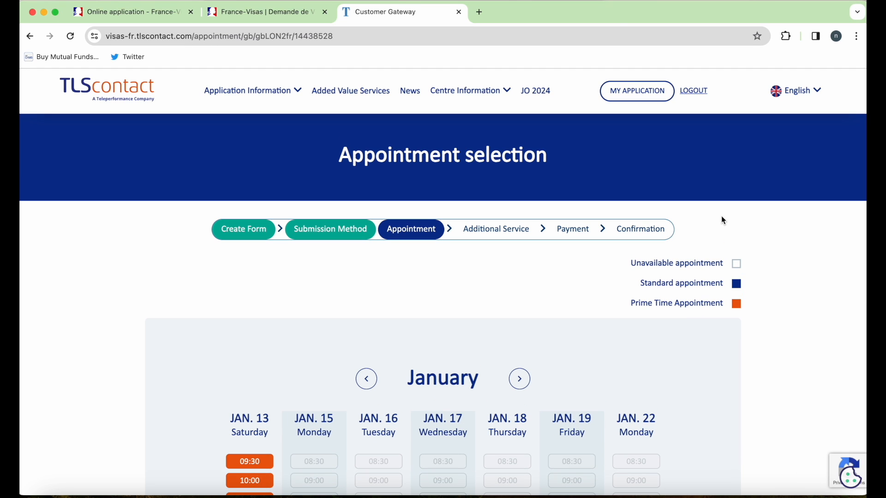
{"action": "triple_click", "coordinate": [500, 226]}
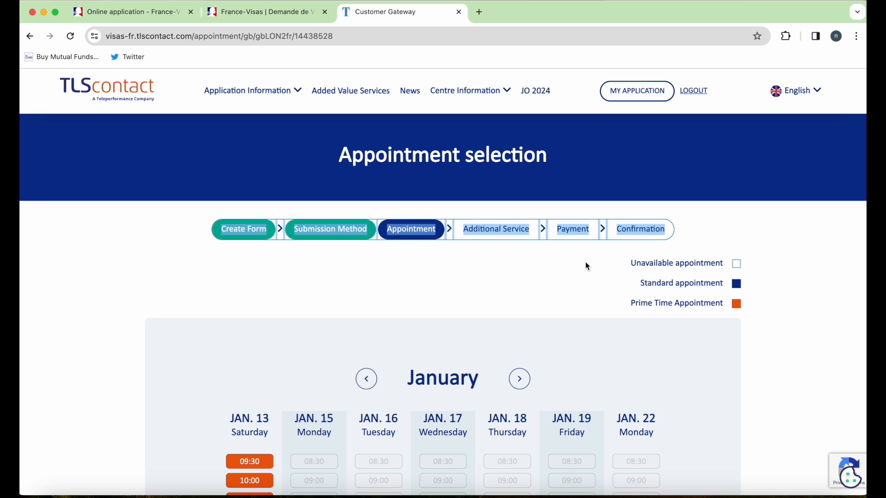
{"action": "left_click", "coordinate": [584, 262]}
{"action": "double_click", "coordinate": [645, 228]}
{"action": "left_click", "coordinate": [720, 225]}
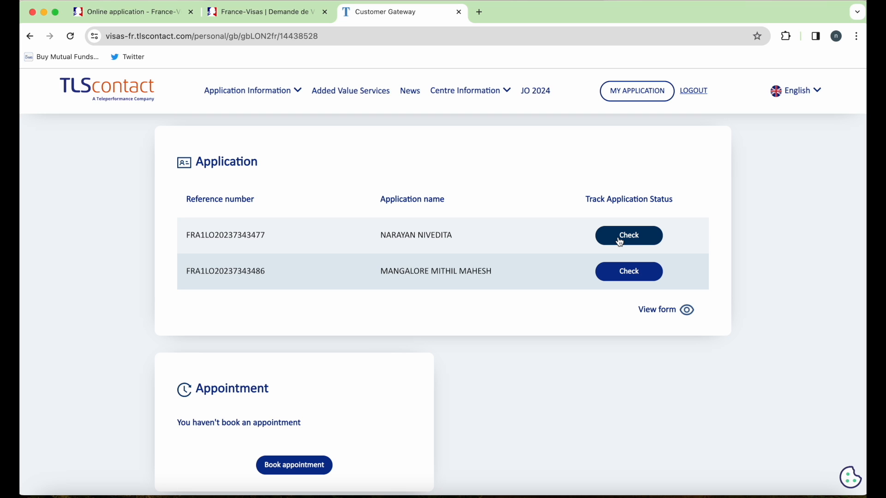
- Check the tracking status of both applications and select their reference numbers
{"action": "left_click", "coordinate": [621, 242]}
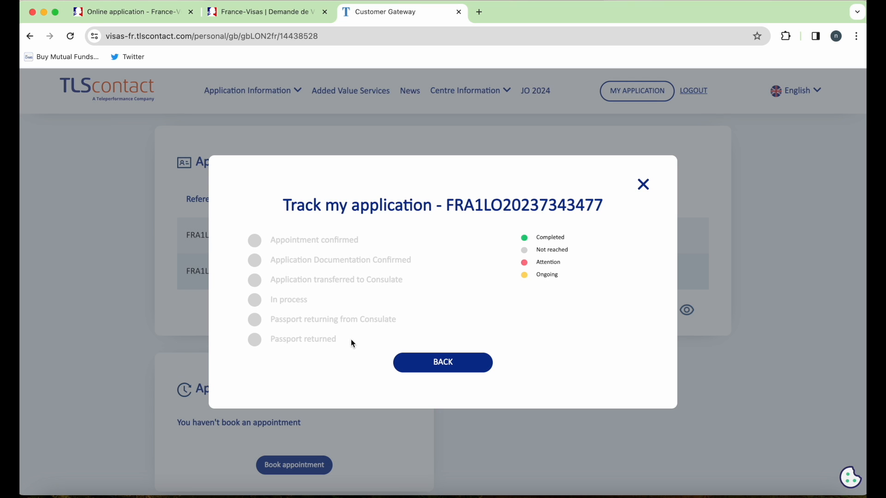
{"action": "left_click", "coordinate": [424, 370]}
{"action": "left_click", "coordinate": [631, 273]}
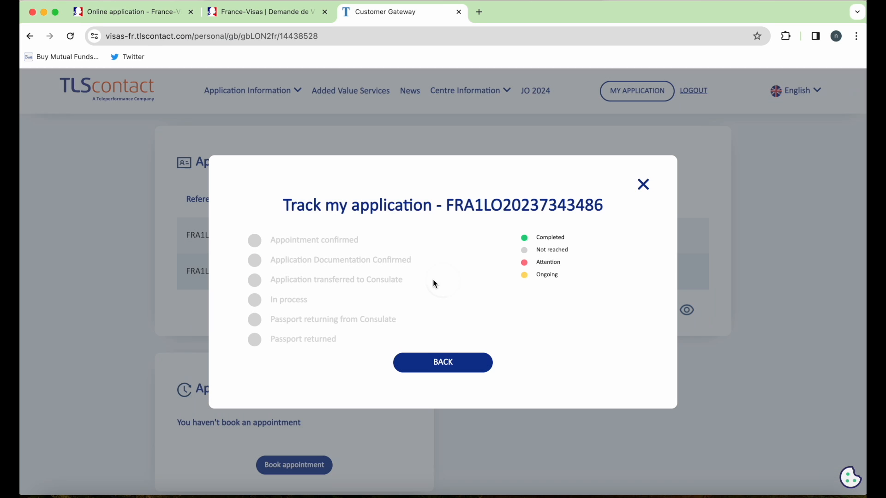
{"action": "left_click", "coordinate": [443, 364]}
{"action": "left_click_drag", "start_coordinate": [267, 236], "coordinate": [174, 239]}
{"action": "left_click_drag", "start_coordinate": [267, 272], "coordinate": [193, 272]}
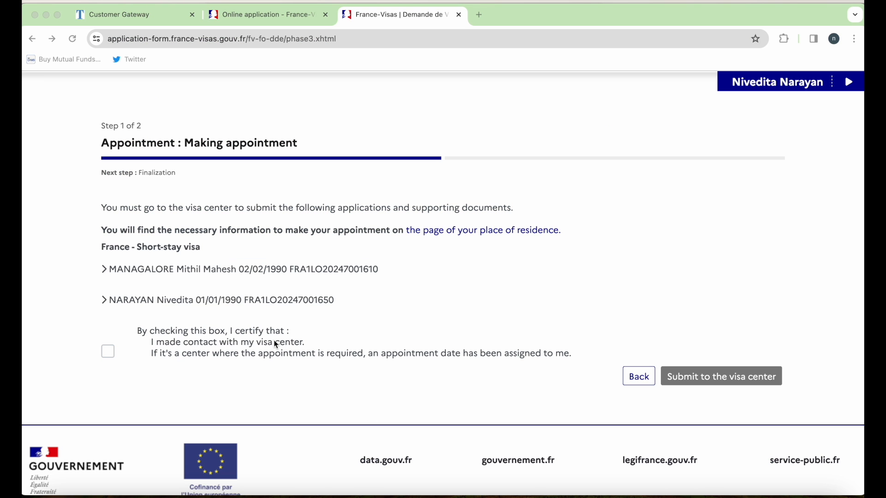
- Certify the visa center was contacted and acknowledge the notice to finish submission
{"action": "left_click", "coordinate": [108, 352]}
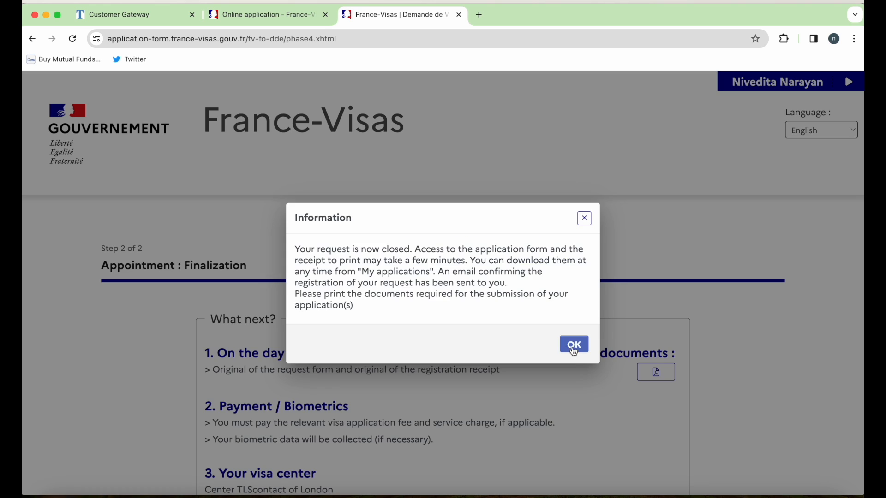
{"action": "left_click", "coordinate": [574, 346]}
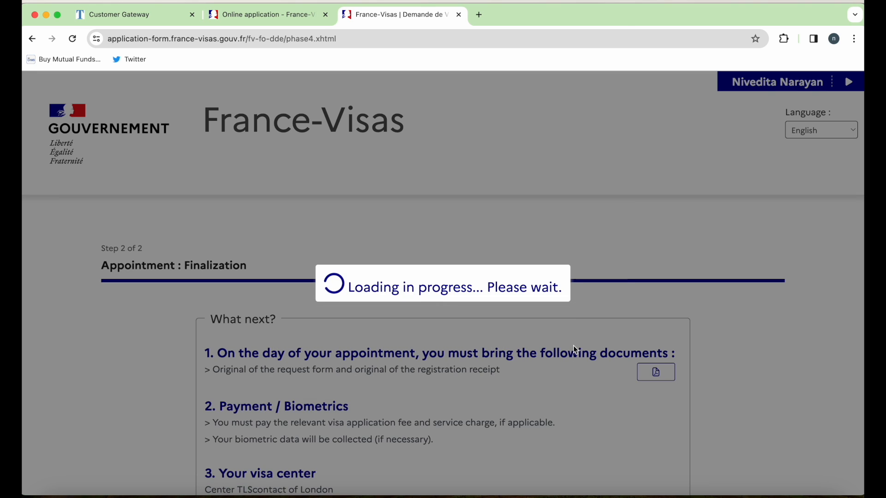
{"action": "scroll", "coordinate": [576, 351], "scroll_direction": "down", "scroll_amount": 5}
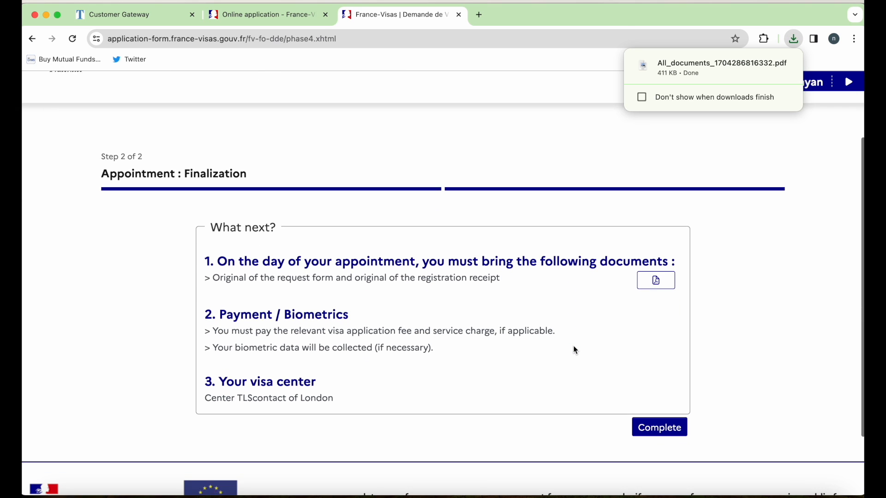
{"action": "scroll", "coordinate": [587, 337], "scroll_direction": "down", "scroll_amount": 6}
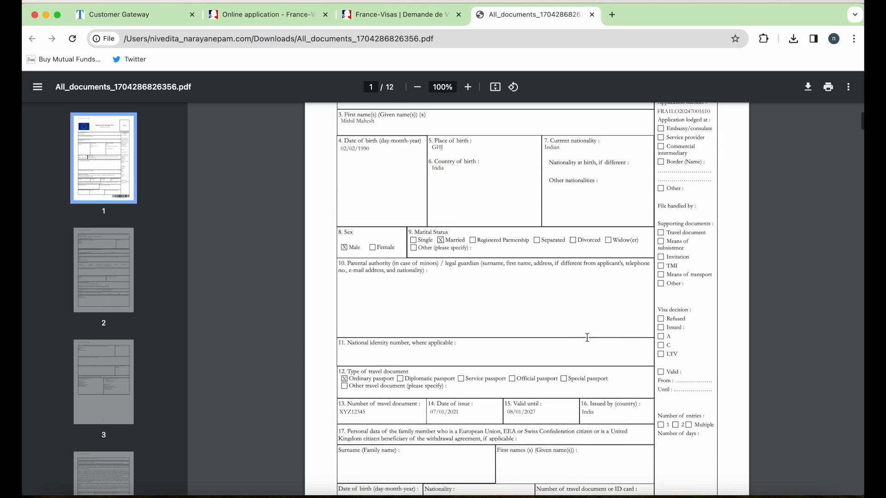
{"action": "scroll", "coordinate": [587, 338], "scroll_direction": "down", "scroll_amount": 20}
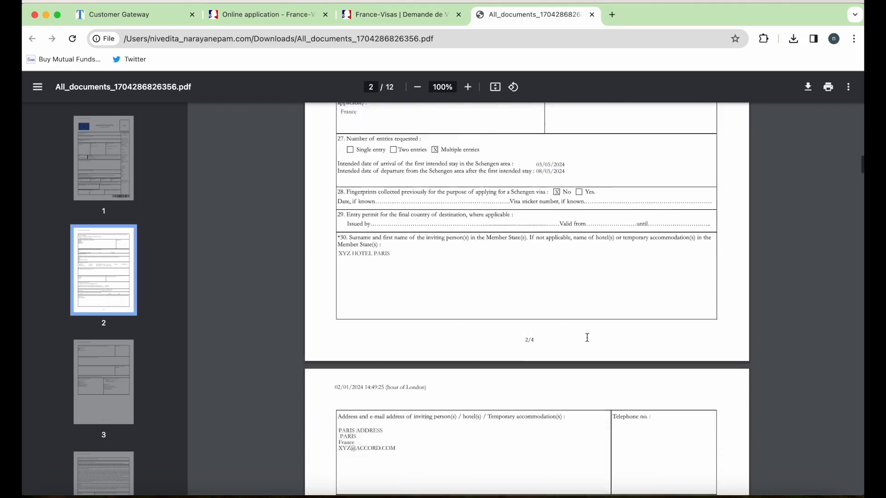
{"action": "scroll", "coordinate": [587, 337], "scroll_direction": "down", "scroll_amount": 20}
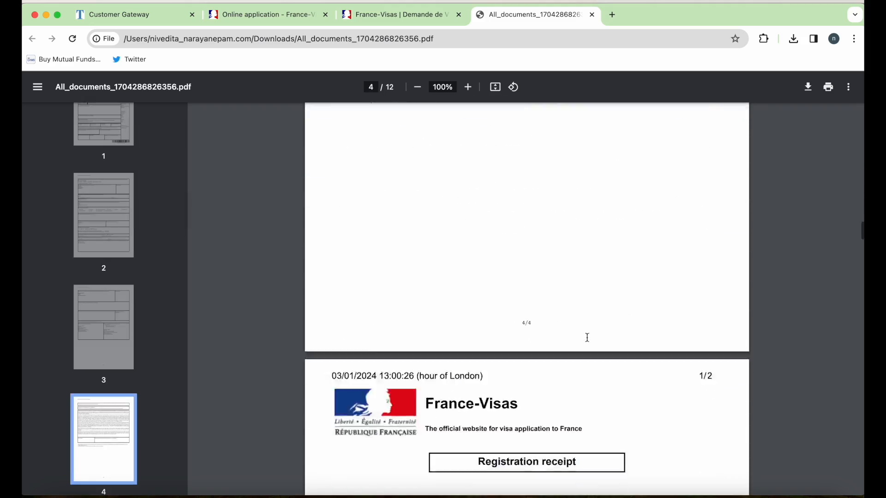
{"action": "scroll", "coordinate": [587, 338], "scroll_direction": "down", "scroll_amount": 1}
{"action": "scroll", "coordinate": [587, 338], "scroll_direction": "up", "scroll_amount": 2}
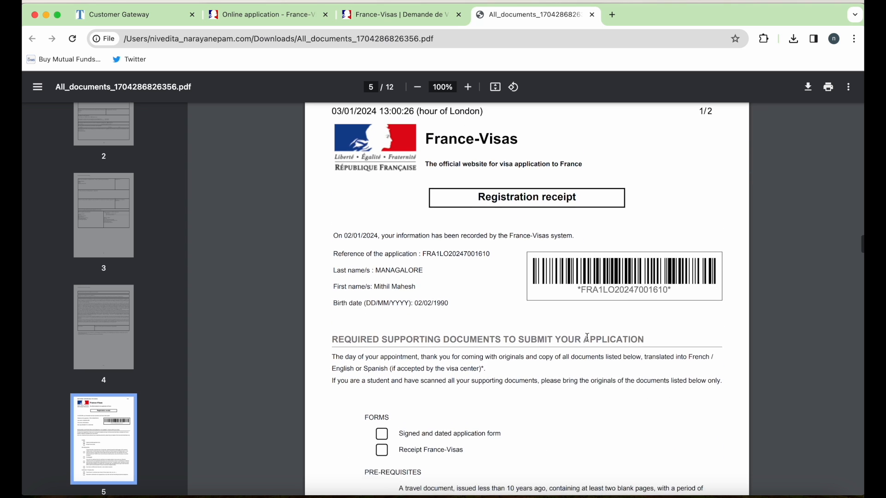
{"action": "scroll", "coordinate": [587, 338], "scroll_direction": "down", "scroll_amount": 2}
{"action": "scroll", "coordinate": [557, 463], "scroll_direction": "down", "scroll_amount": 5}
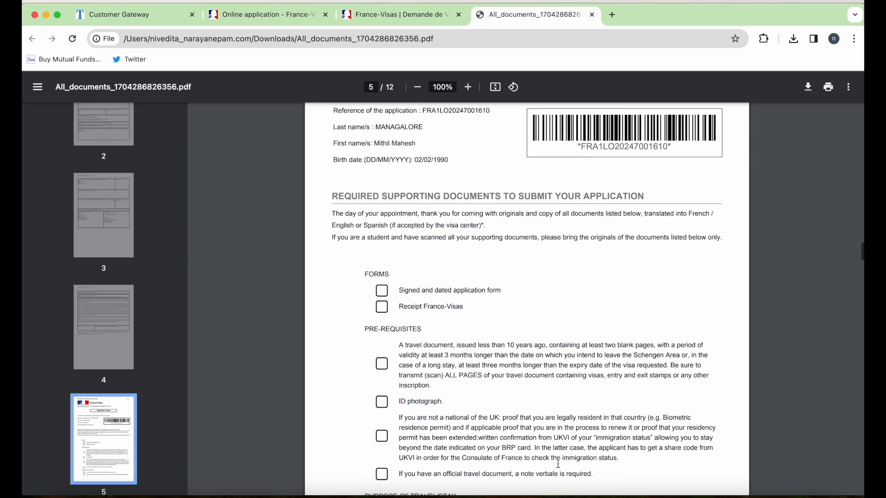
{"action": "scroll", "coordinate": [559, 464], "scroll_direction": "up", "scroll_amount": 1}
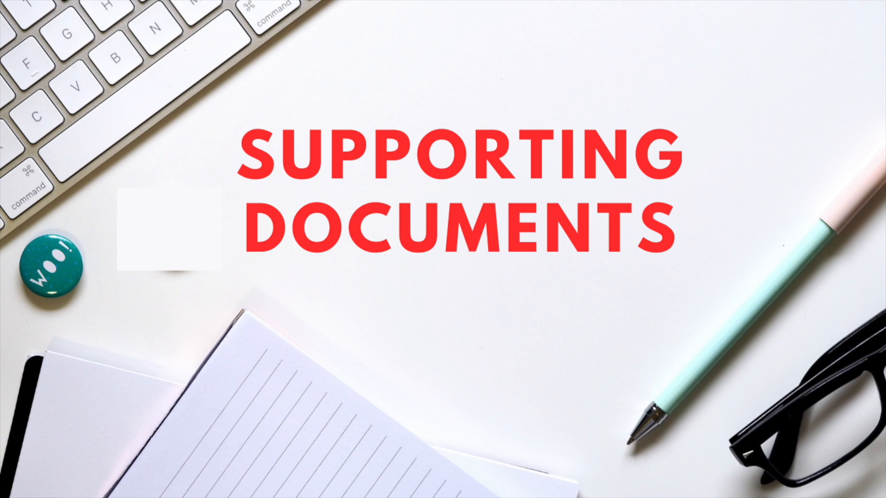